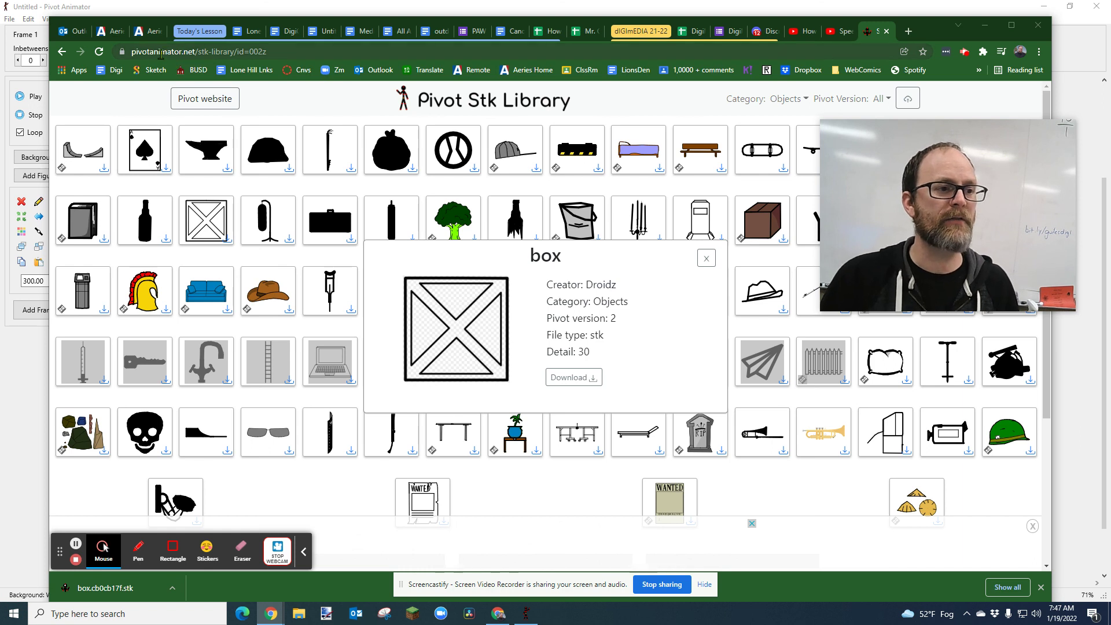
Step: Go to the pivotanimator.net home page and open the STK Library
drag(197, 55, 308, 53)
key(BackSpace)
key(Return)
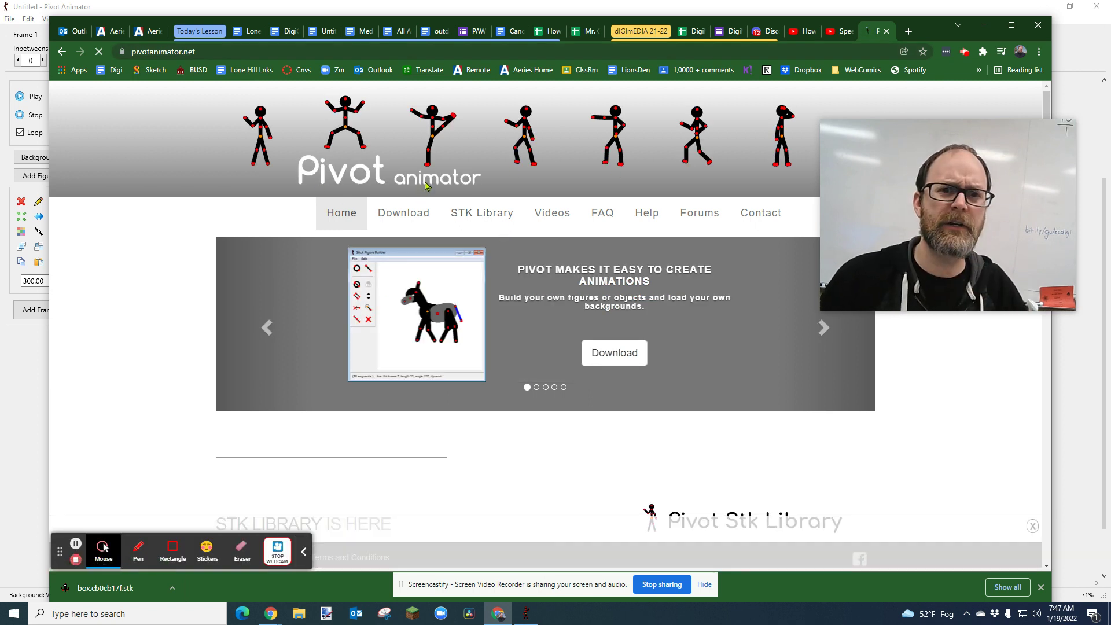
click(481, 216)
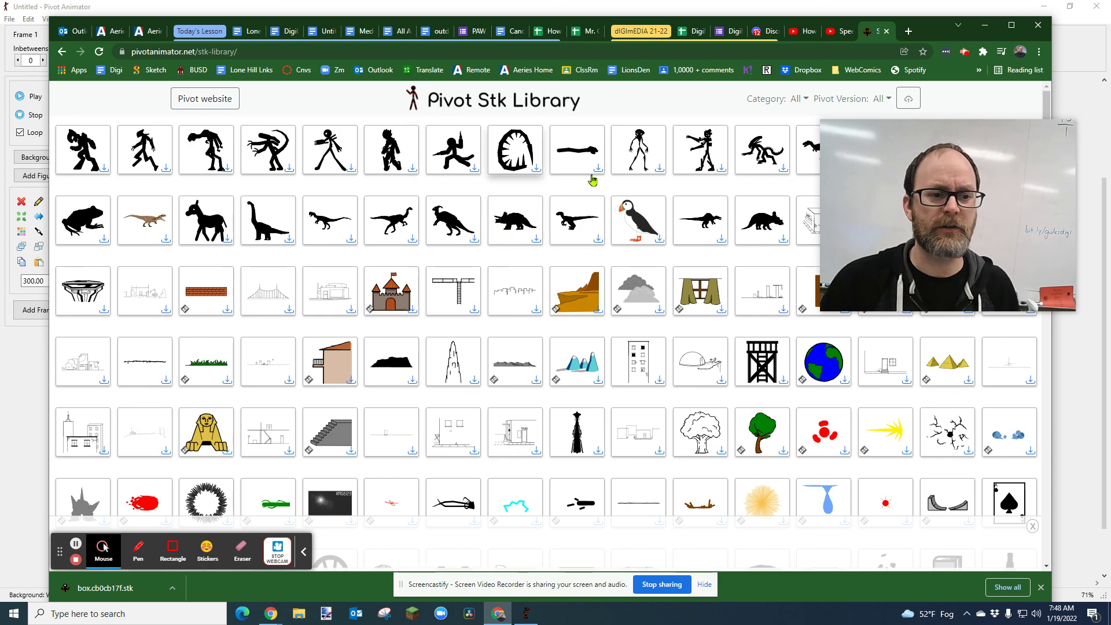
Step: Browse the figures in the STK Library and filter them to the Objects category
scroll(551, 348, down, 10)
scroll(550, 348, down, 15)
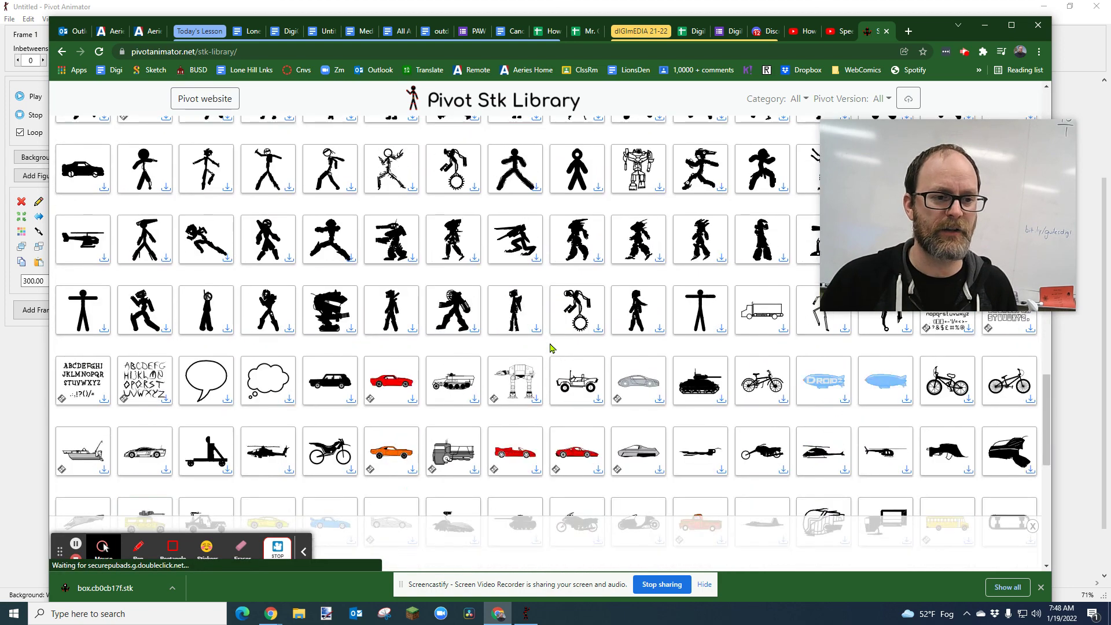
scroll(550, 348, up, 5)
scroll(551, 347, up, 10)
mouse_move(885, 205)
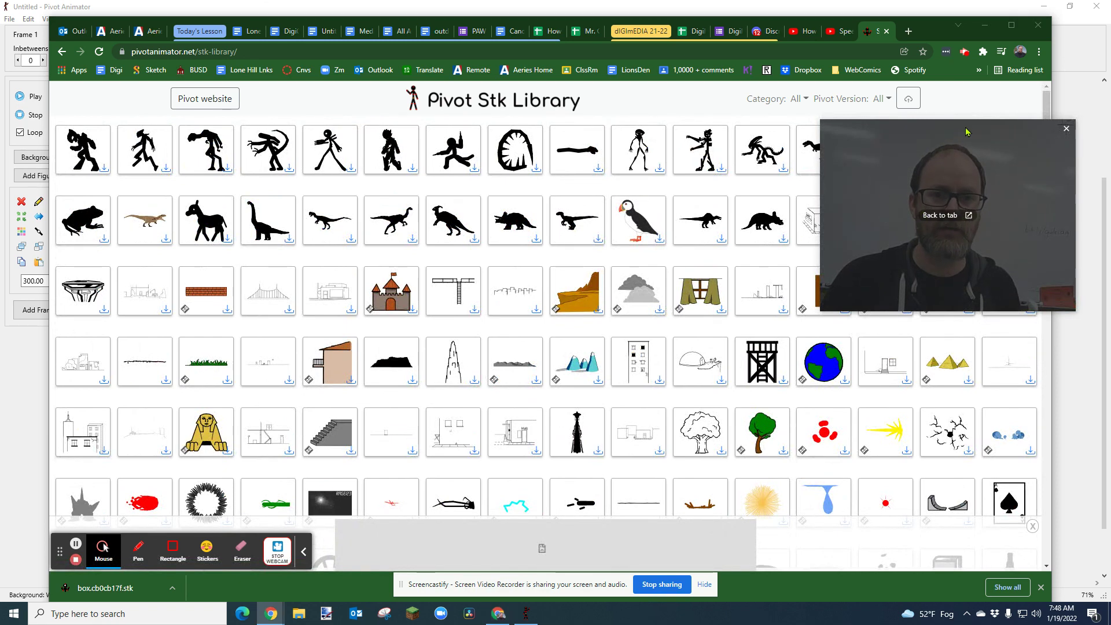
drag(966, 132, 961, 177)
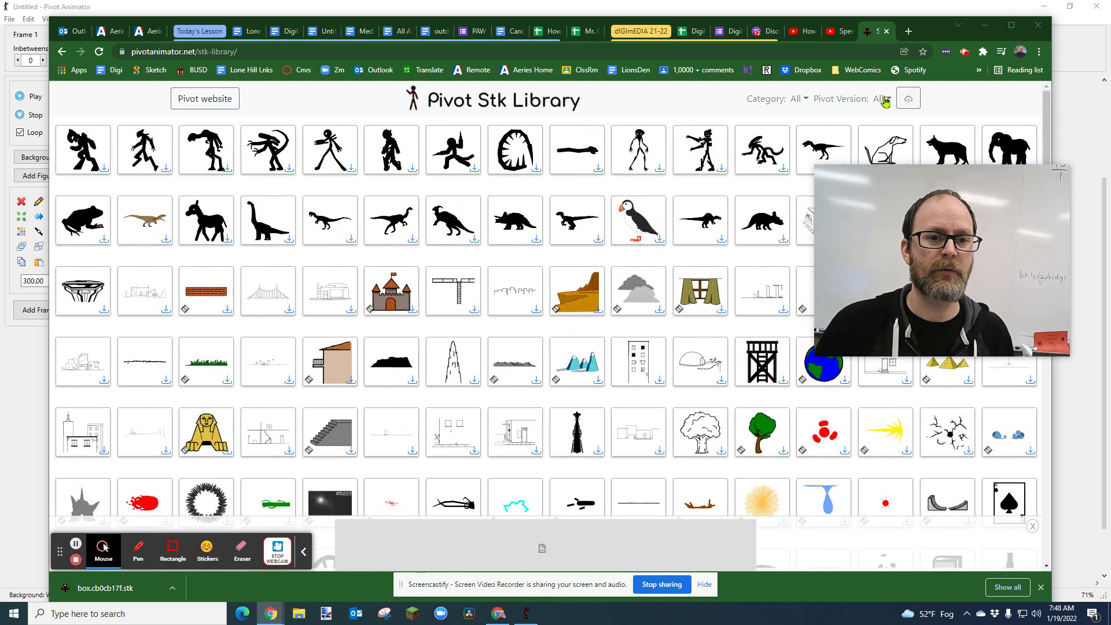
click(805, 100)
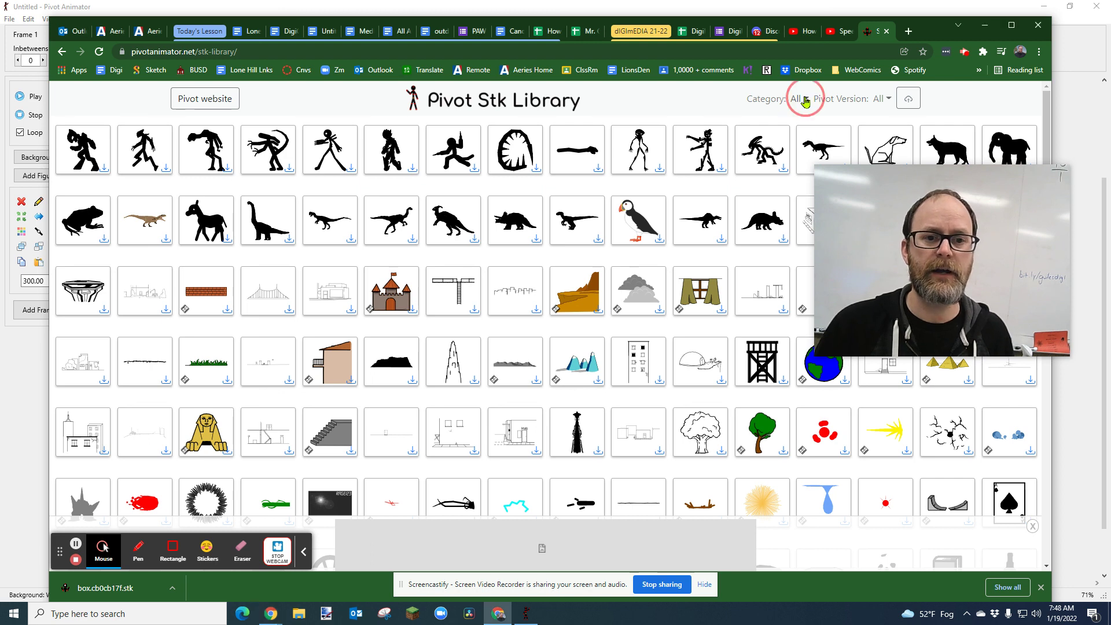
click(804, 100)
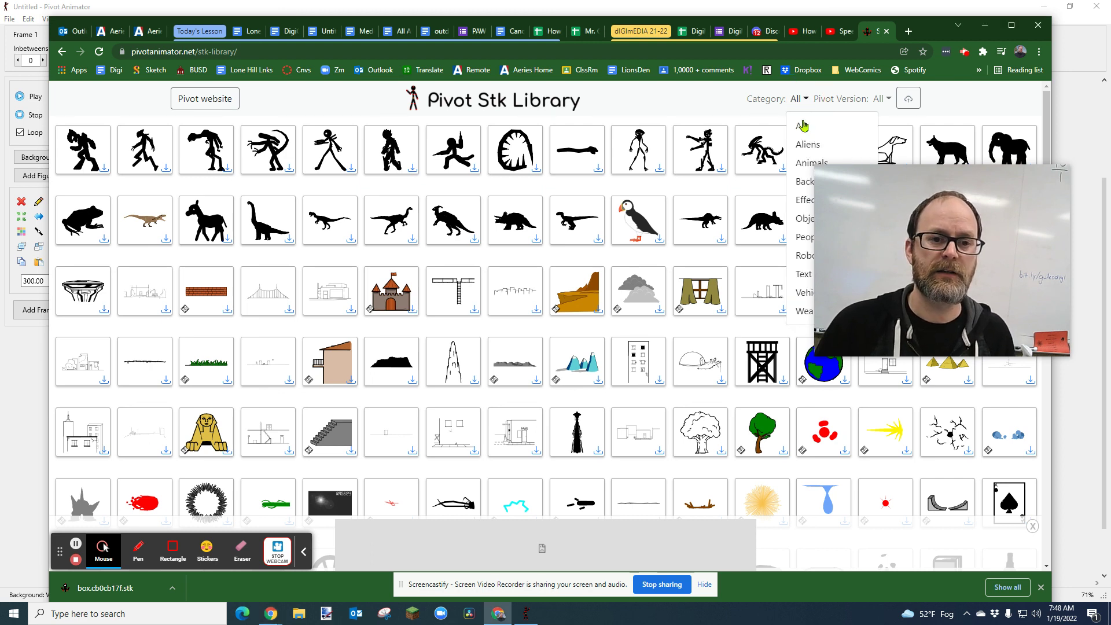
drag(949, 278, 936, 337)
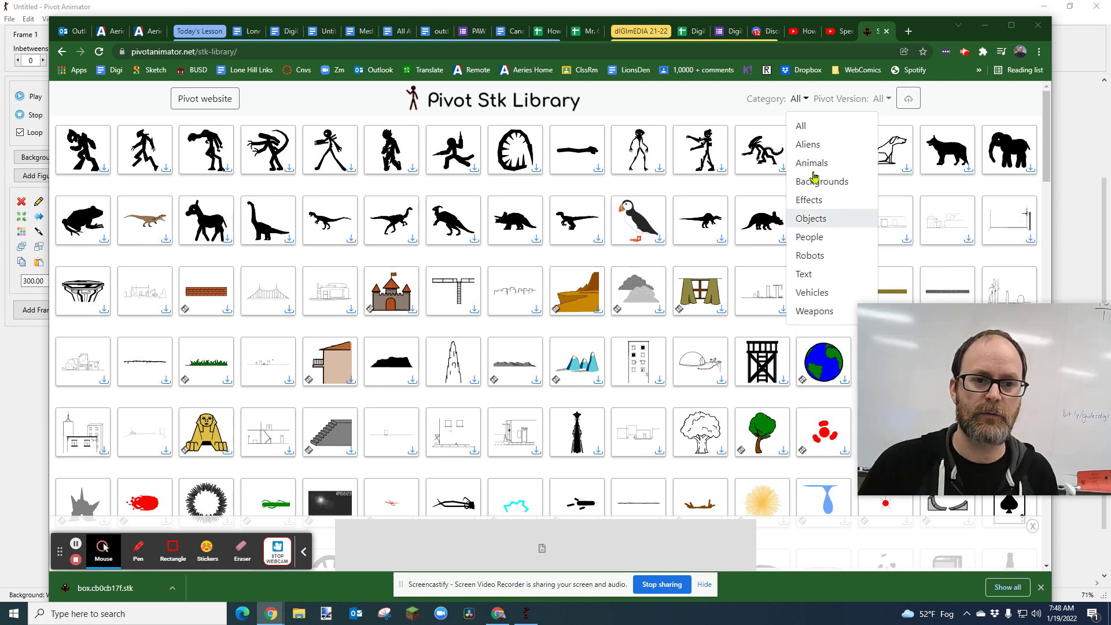
click(819, 218)
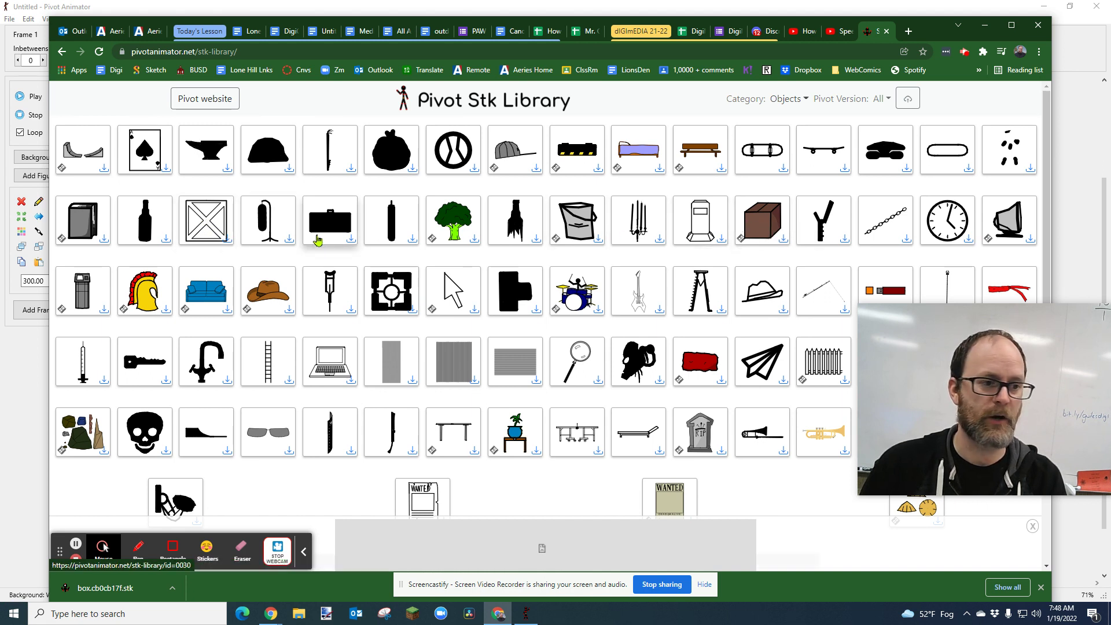
Step: Download the crossed-frame box figure and save it in the Downloads folder under the name box
click(207, 222)
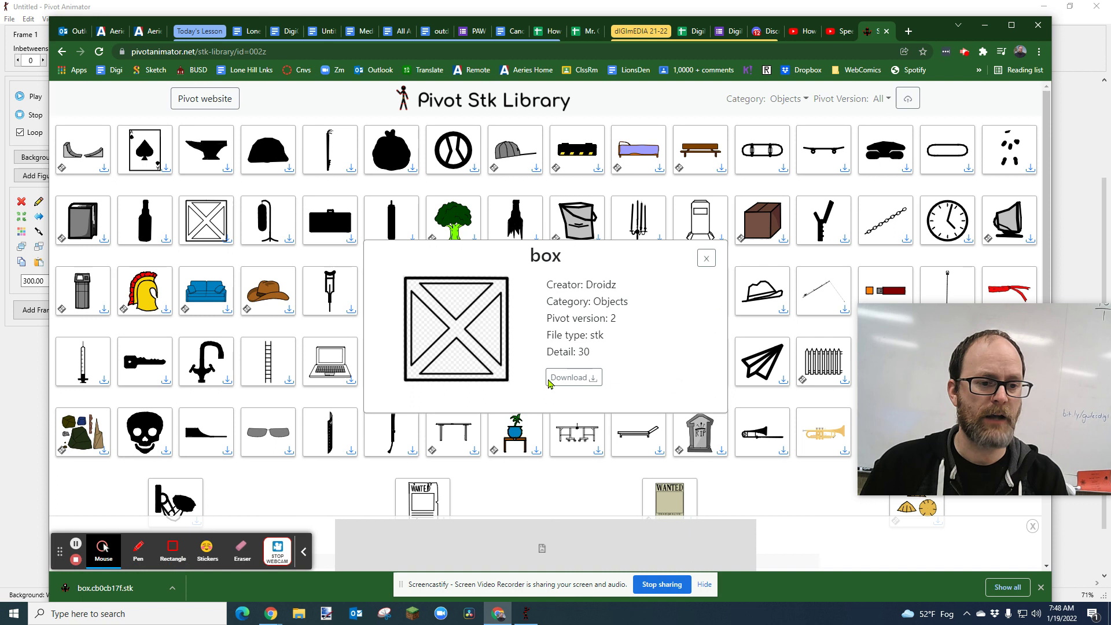
click(575, 382)
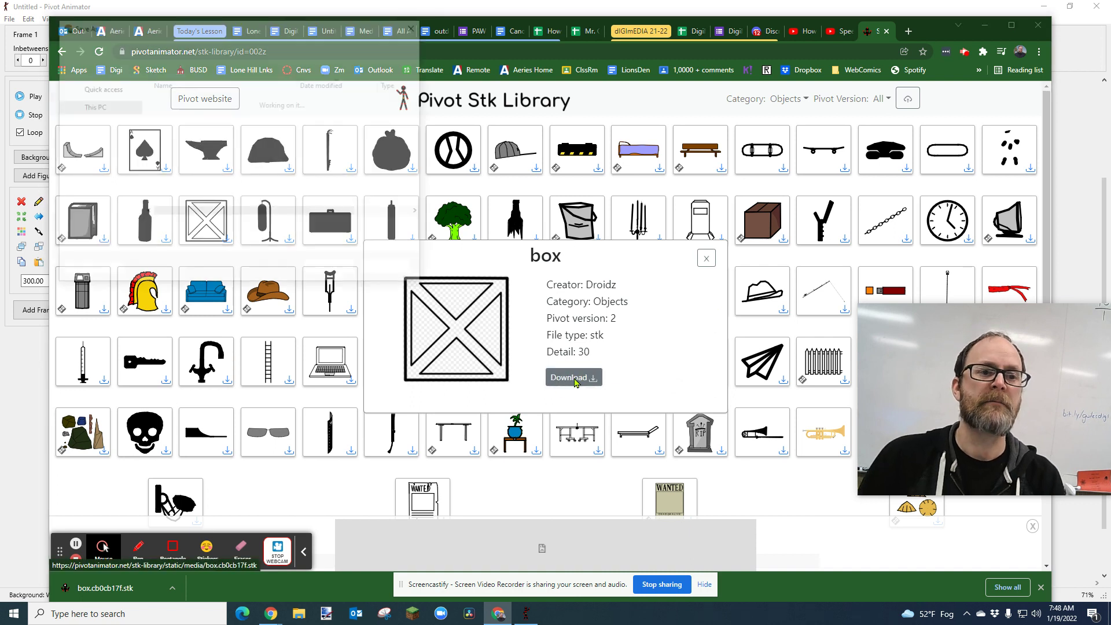
drag(222, 28, 736, 40)
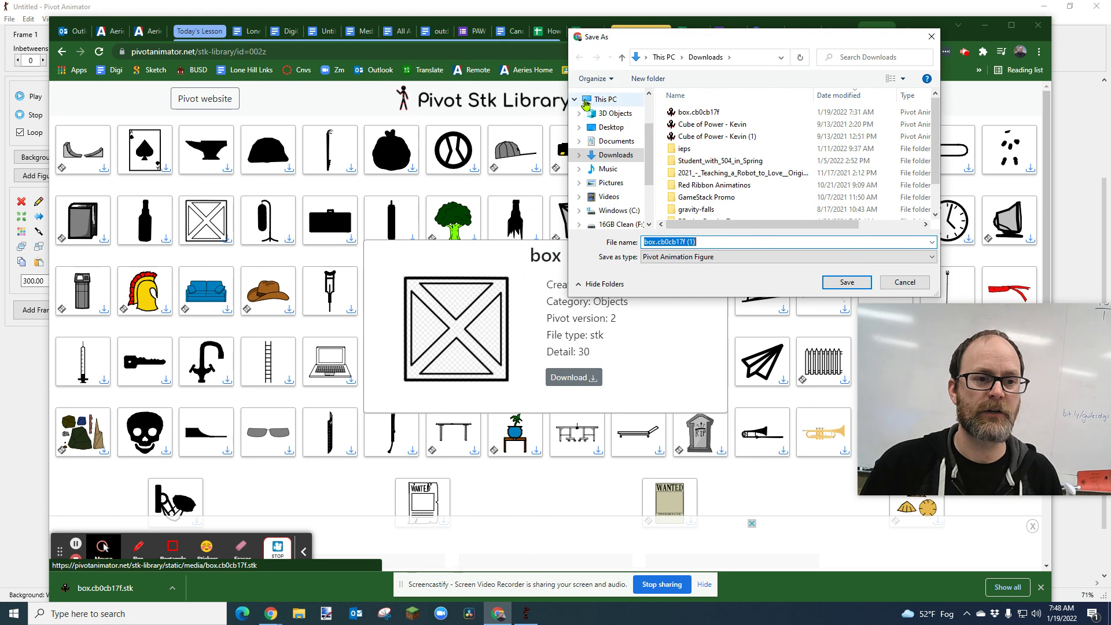
scroll(588, 110, up, 3)
click(576, 104)
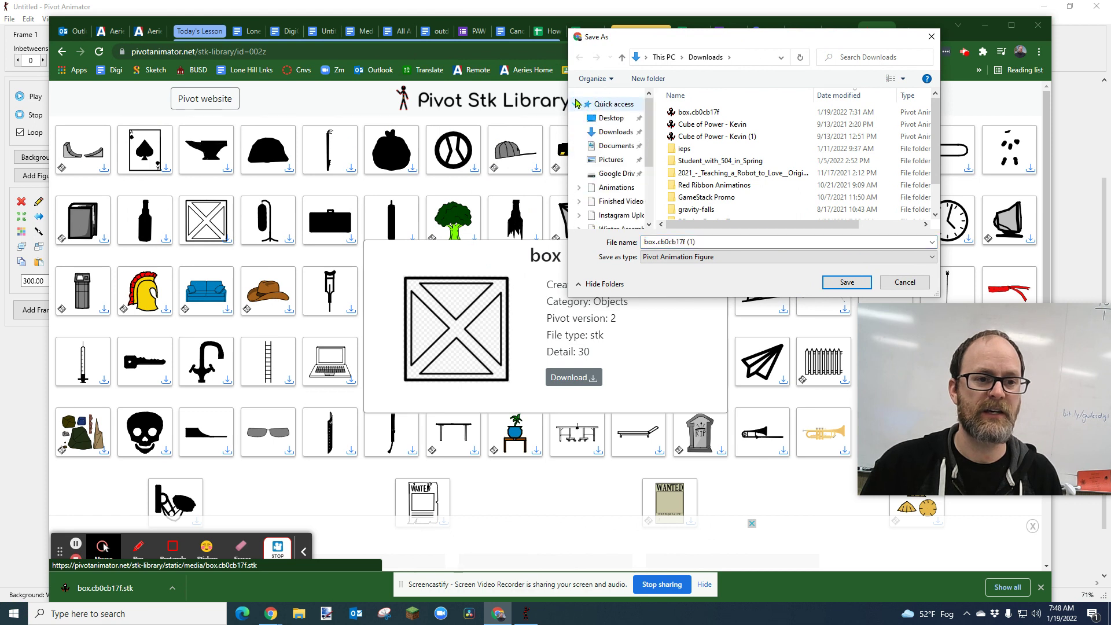
click(615, 135)
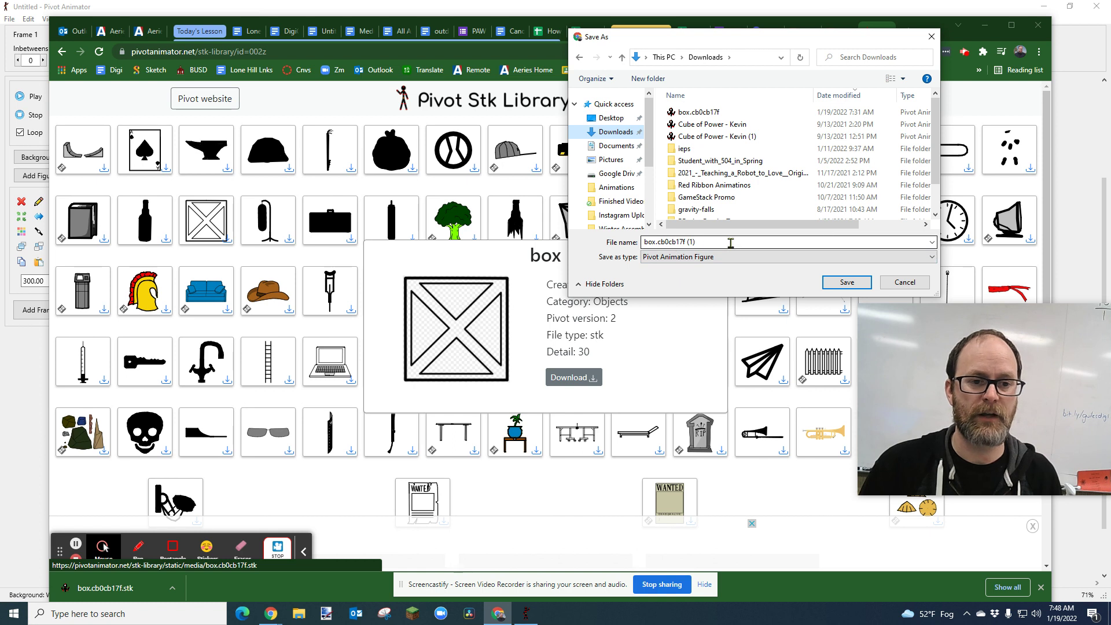
click(703, 241)
text(box)
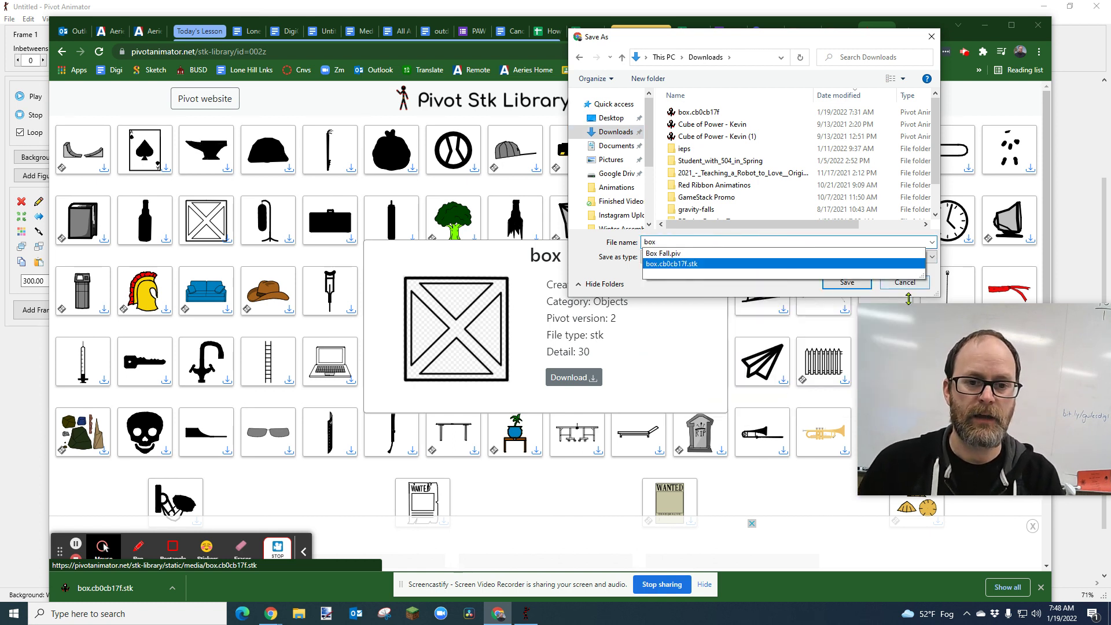
click(847, 285)
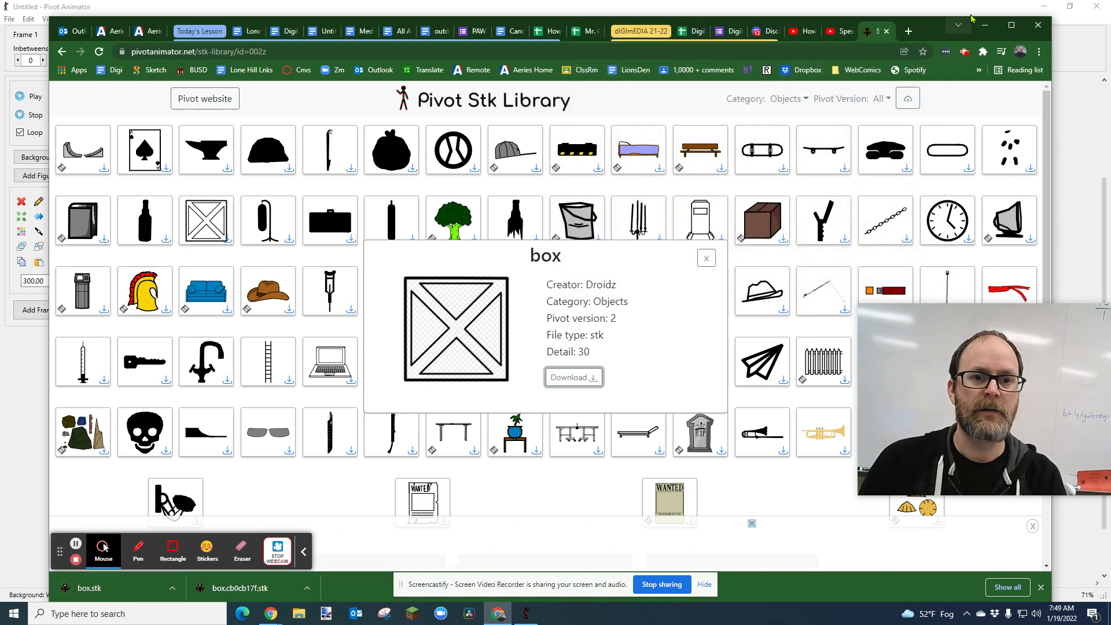
Step: Minimize the open Pivot Animator and browser windows, launch Pivot Animator v5 from the desktop, and maximize it
click(872, 12)
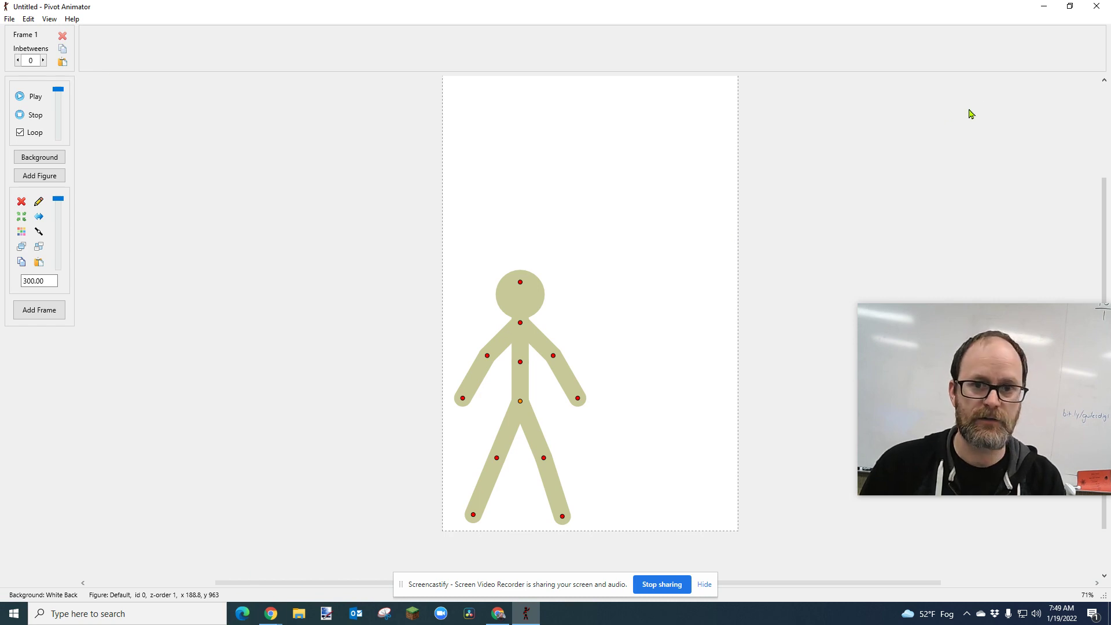
click(1044, 7)
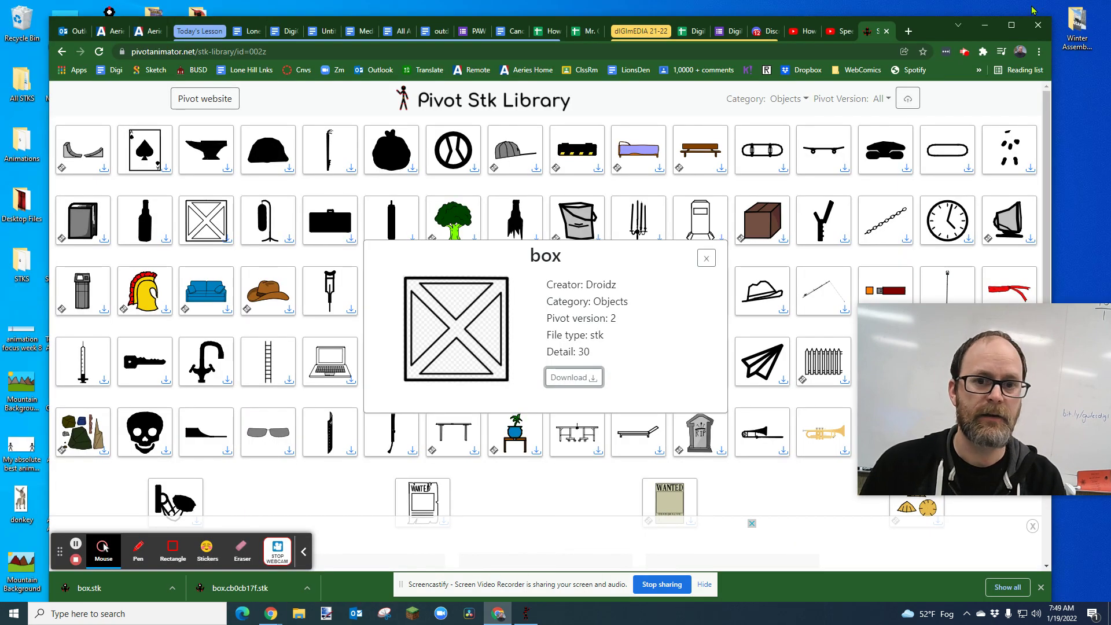
click(984, 25)
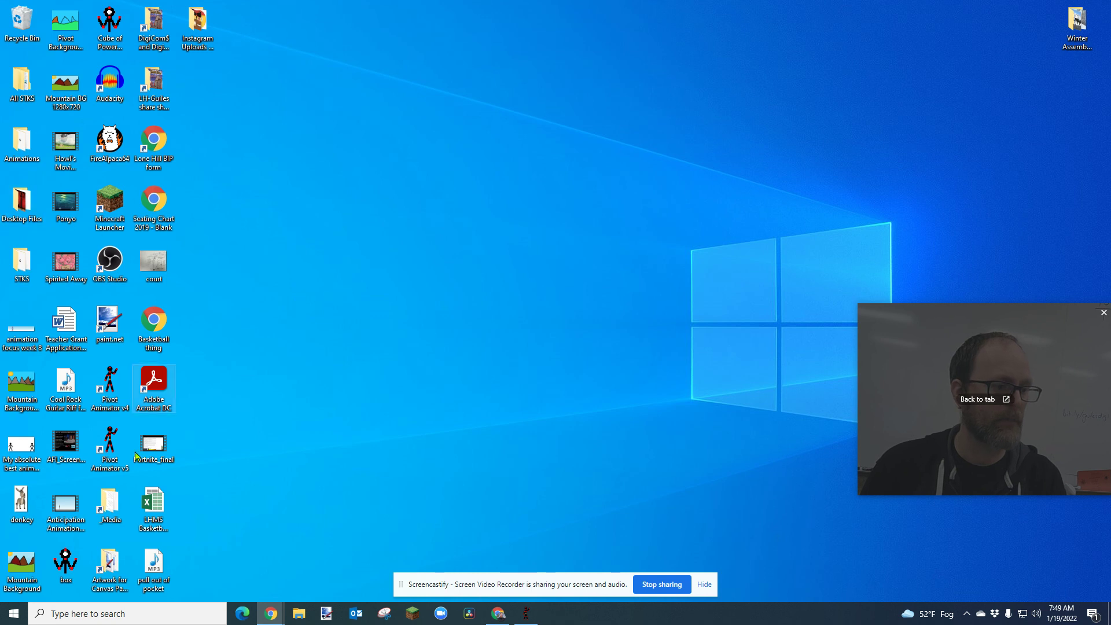
double_click(110, 448)
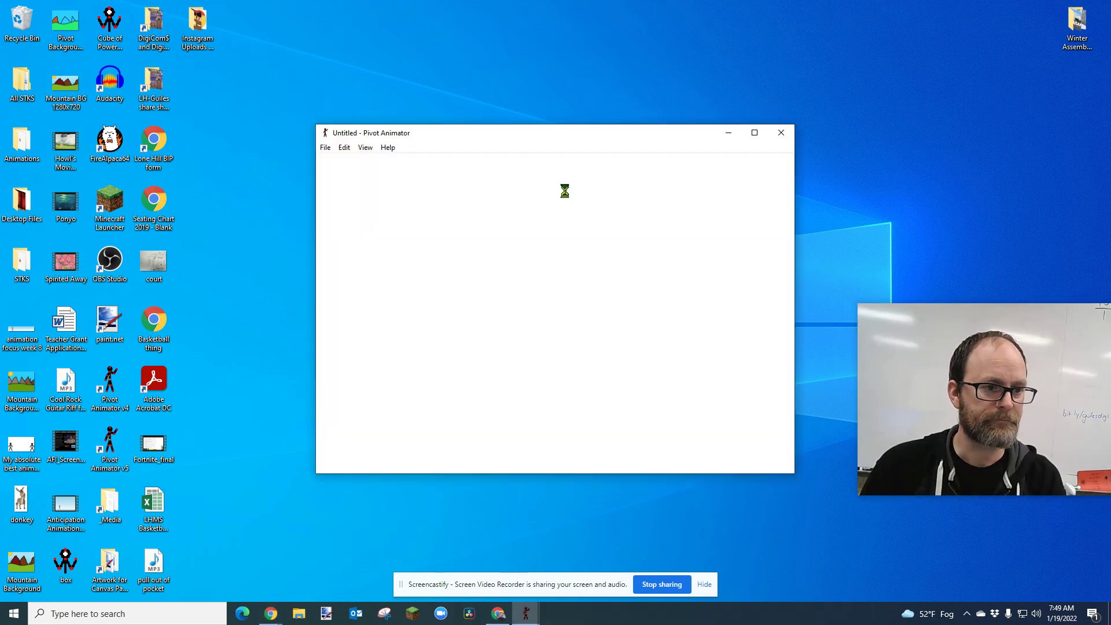
click(754, 134)
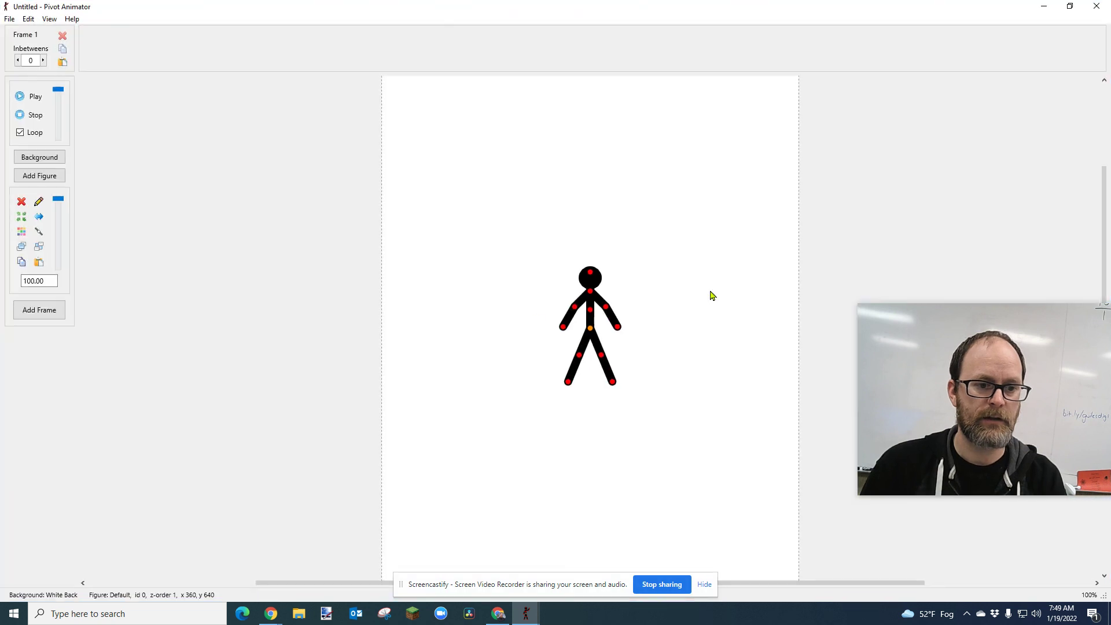
Step: Set the animation's play speed to 24 FPS in the options
click(28, 20)
click(60, 121)
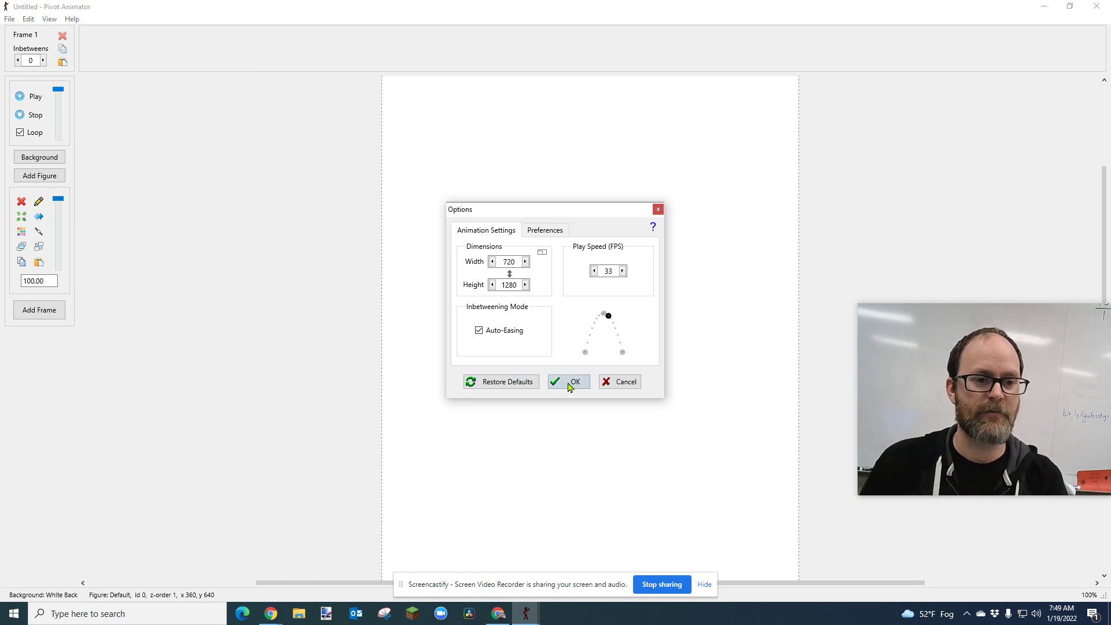
double_click(615, 275)
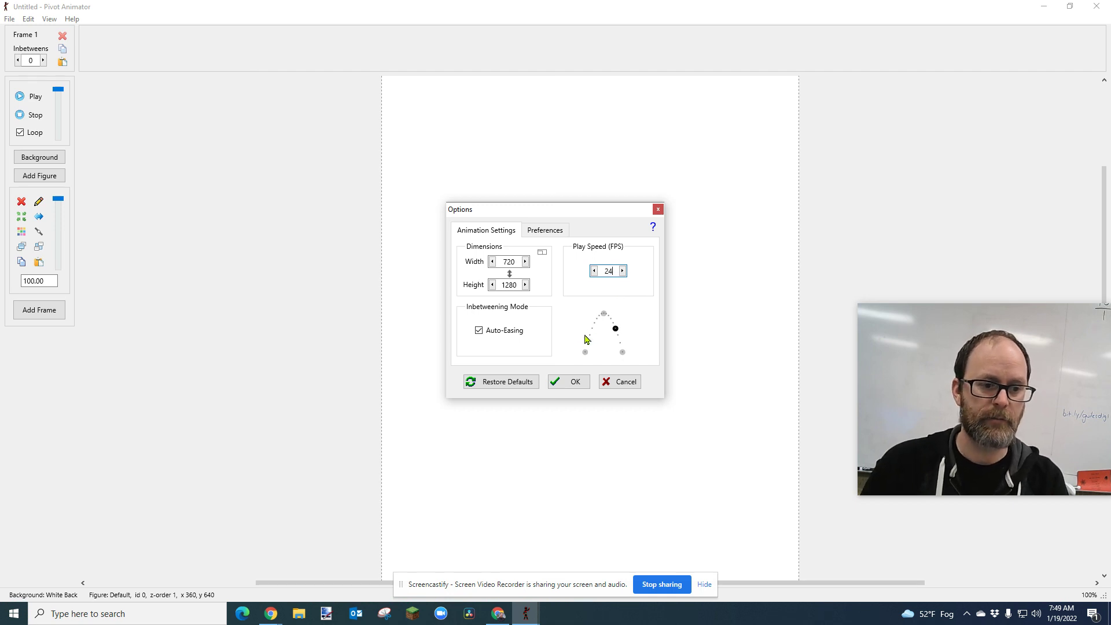
click(571, 382)
Step: Scale the stick figure to 200% and move it to the lower-left area of the canvas, about x 174, y 934
scroll(597, 333, down, 2)
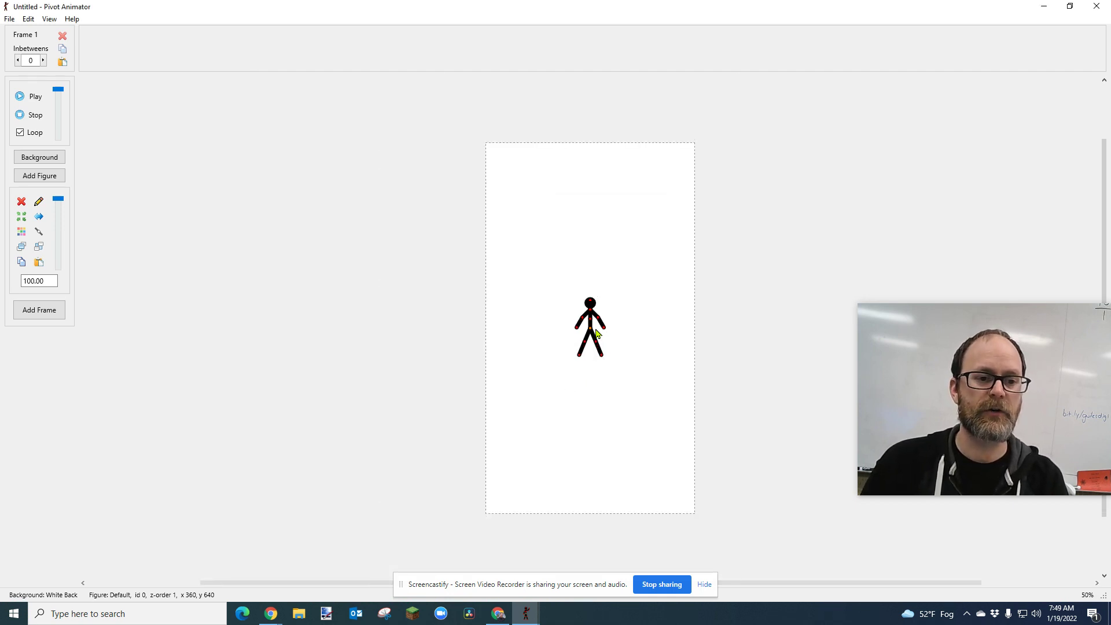
drag(26, 281, 72, 298)
key(Up)
key(Up)
key(Up)
key(Up)
key(Up)
key(Up)
key(Up)
key(Up)
key(Up)
key(Up)
key(Up)
key(Up)
key(Up)
key(Up)
key(Up)
key(Up)
key(Up)
key(Up)
key(Up)
key(Up)
key(Up)
key(Up)
key(Up)
key(Up)
key(Up)
key(Up)
key(Up)
key(Up)
key(Up)
key(Up)
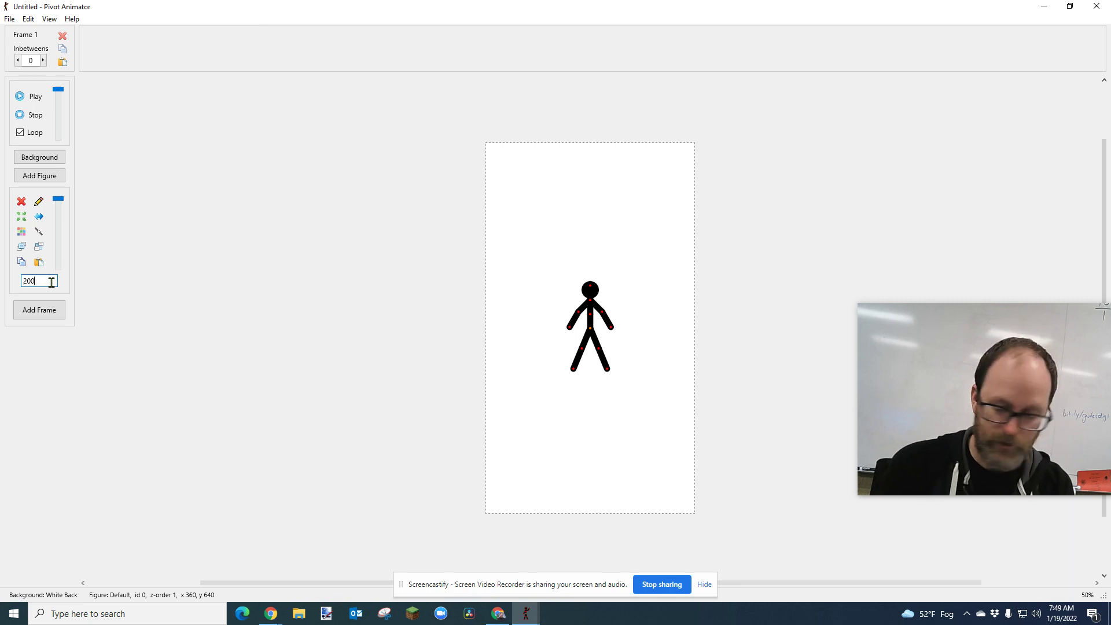
key(Return)
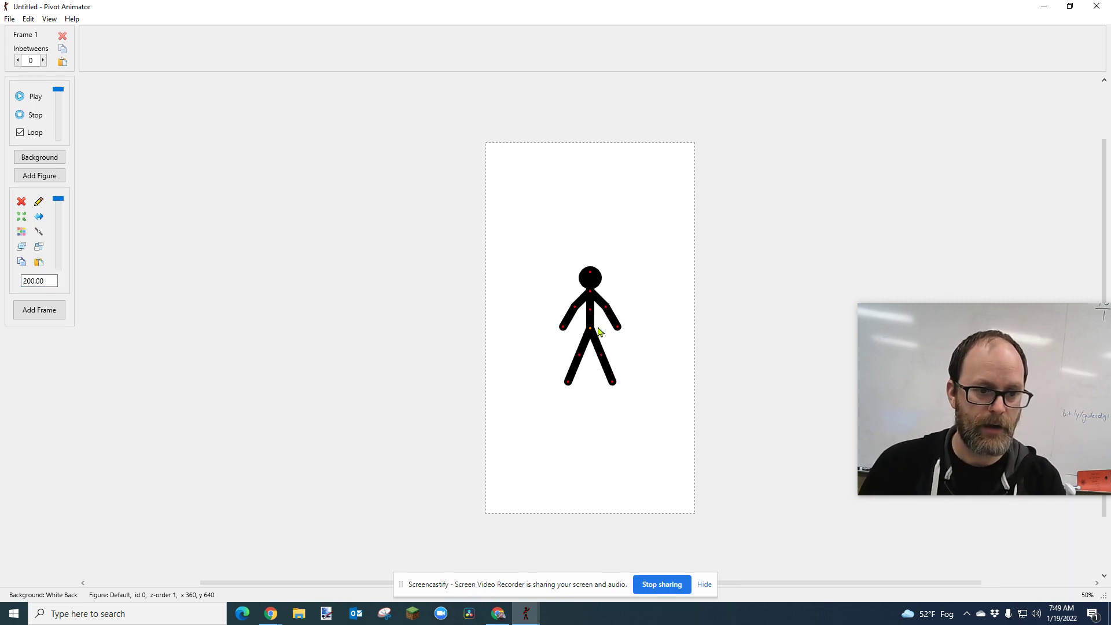
drag(591, 333, 538, 415)
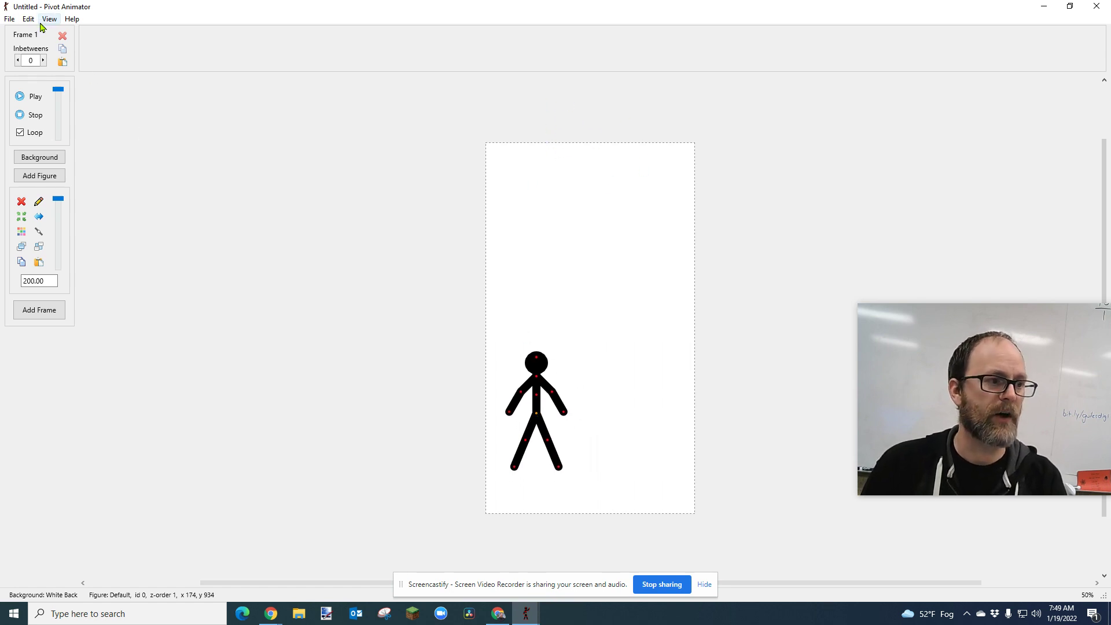
Step: Load the box figure type from the Downloads folder and scale it to 183%
click(13, 21)
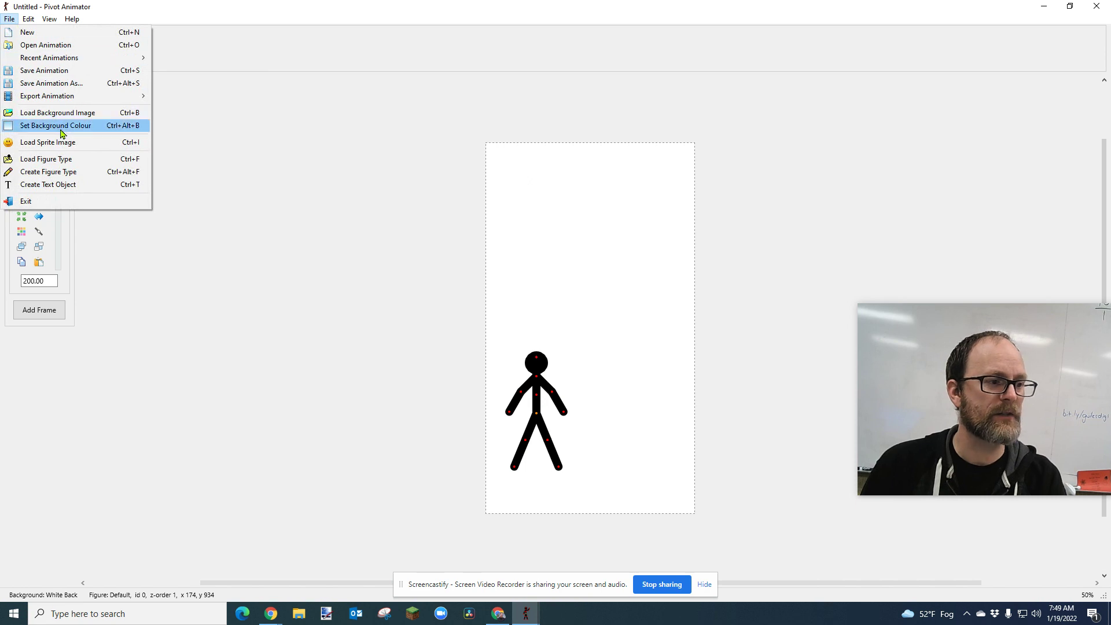
click(139, 162)
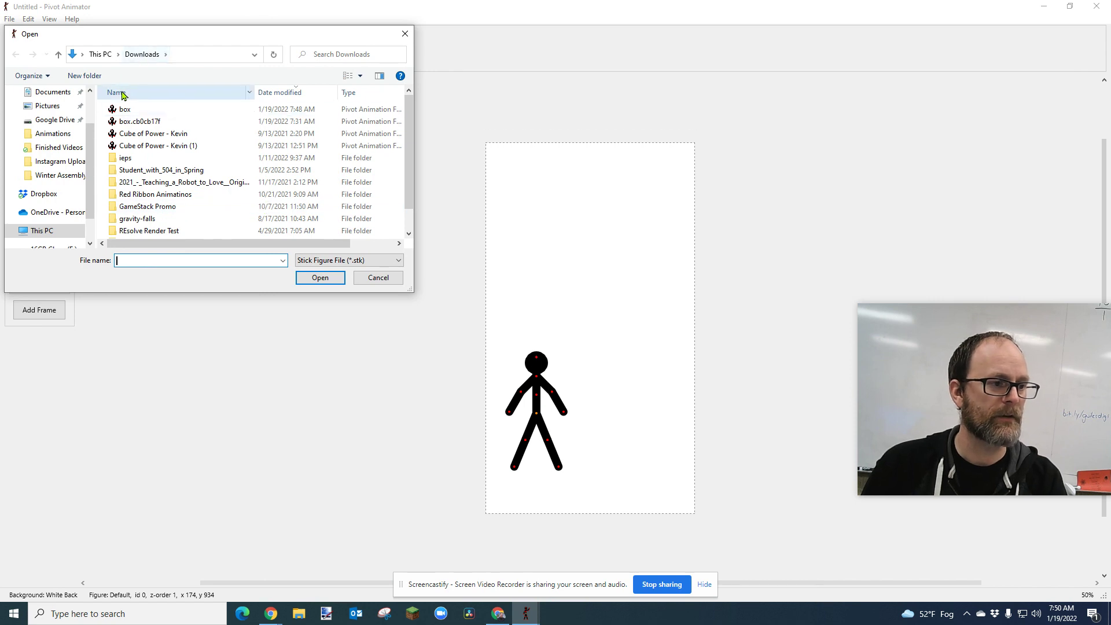
click(127, 110)
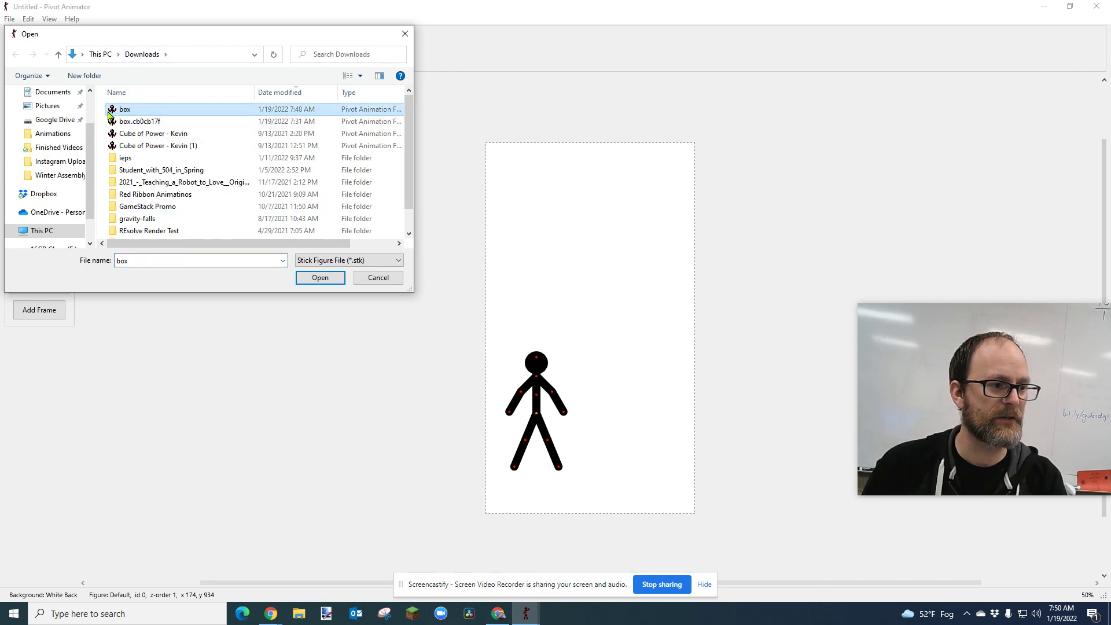
click(320, 278)
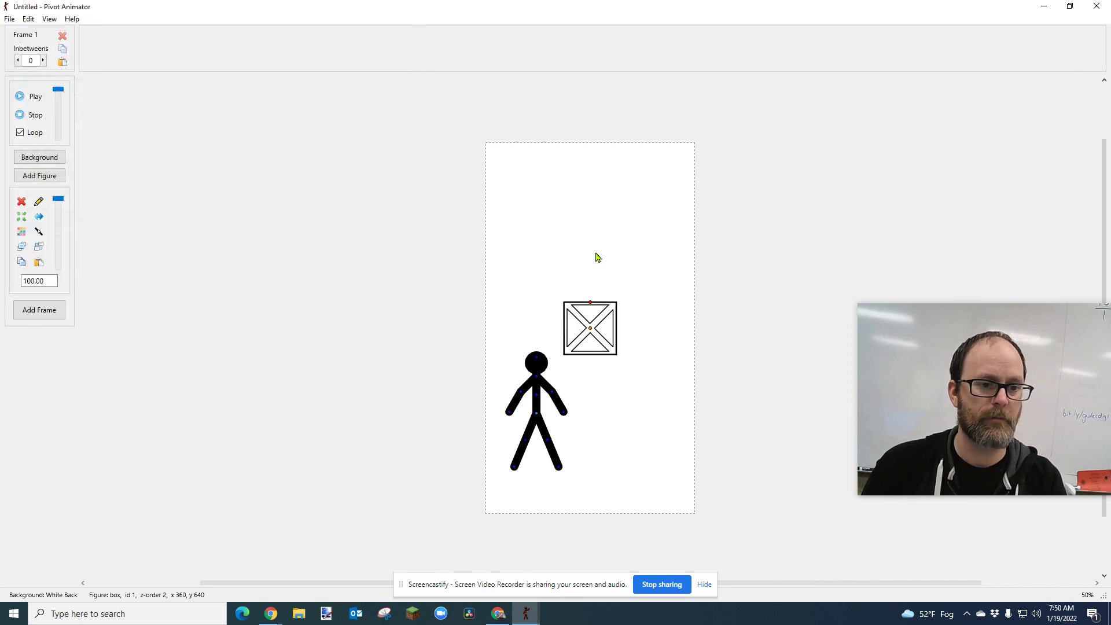
drag(24, 284, 179, 302)
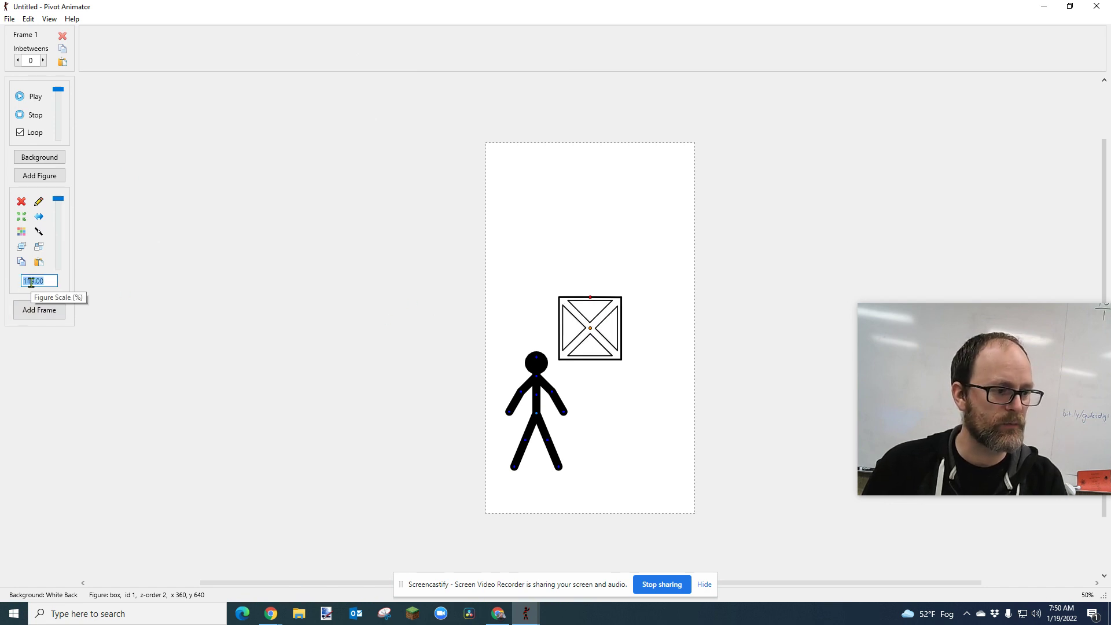
drag(35, 283, 405, 298)
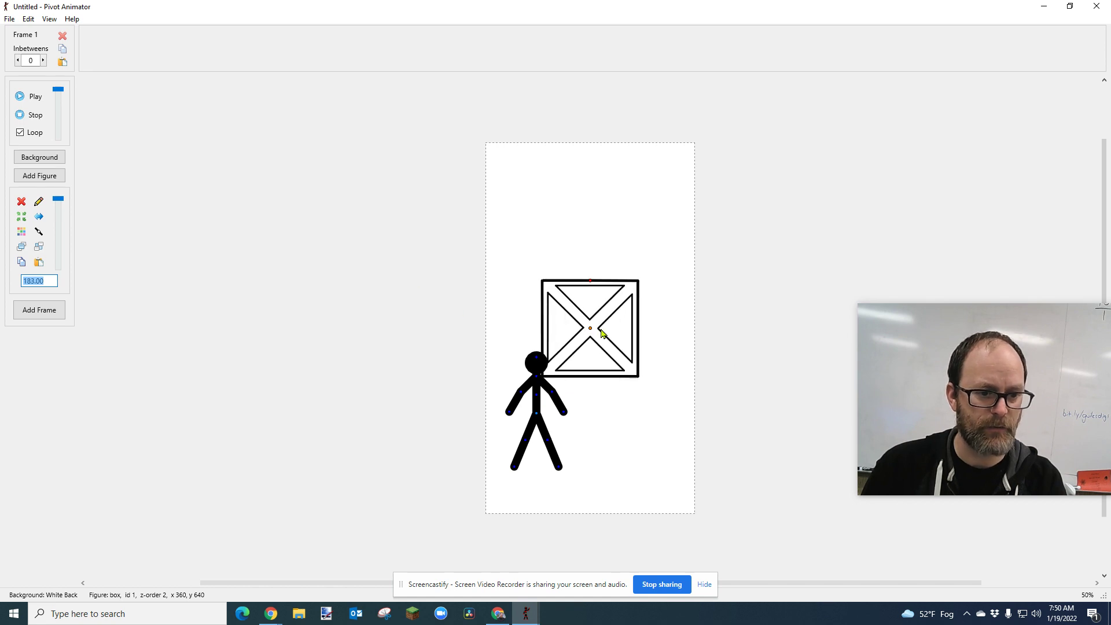
Step: Move the box above the canvas to about x 510, y -202, and shift the stick figure to about x 164, y 918
drag(591, 329, 634, 86)
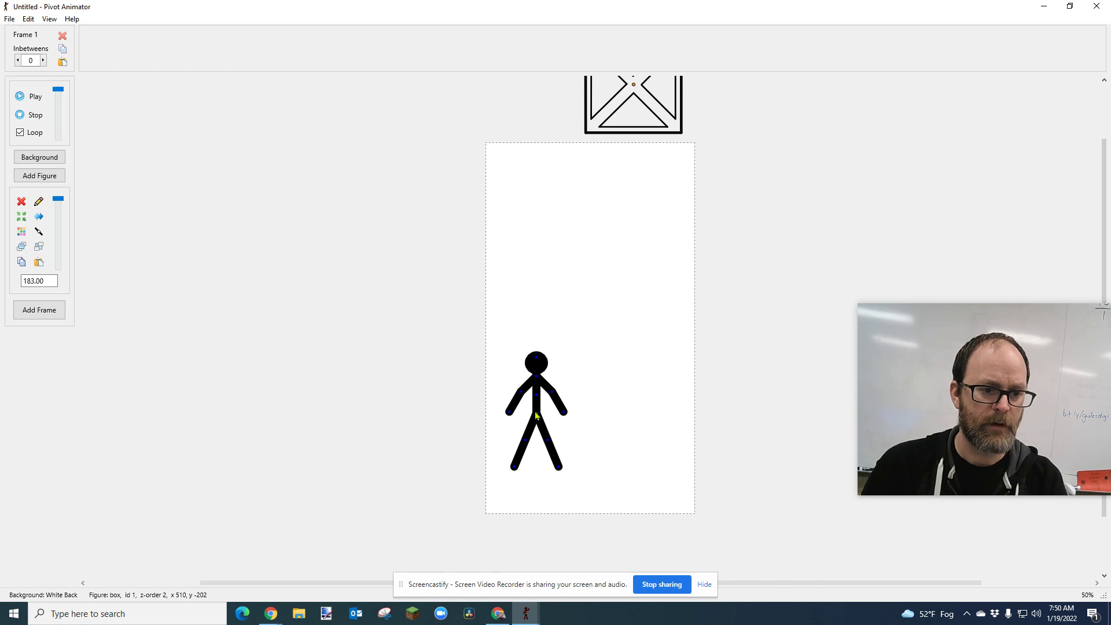
mouse_move(539, 416)
mouse_down()
mouse_move(539, 428)
mouse_move(535, 411)
mouse_up()
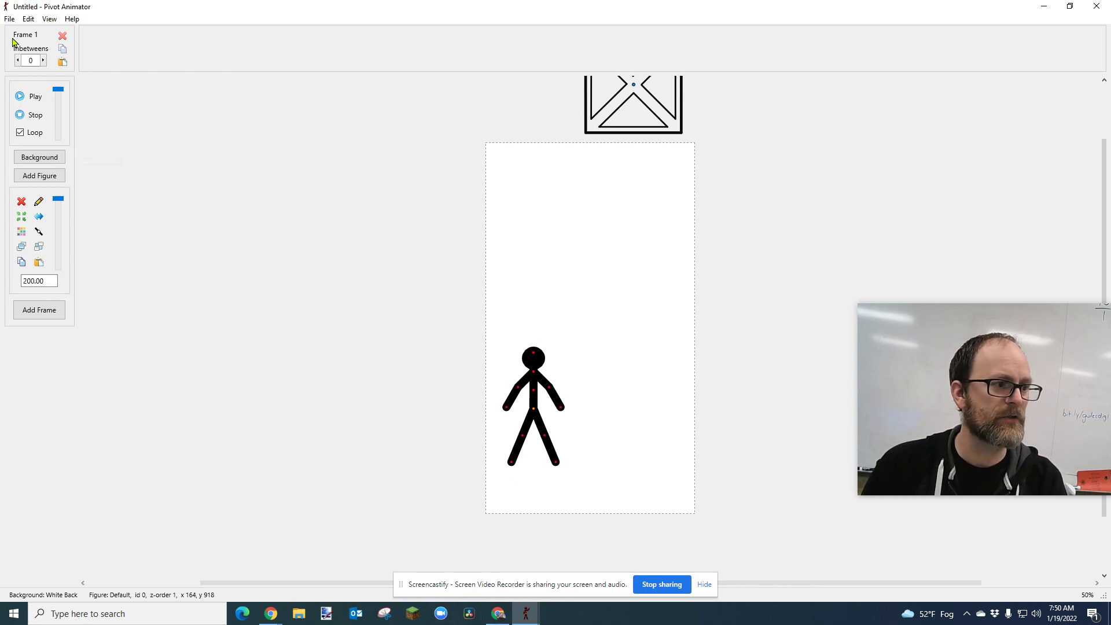
Step: Browse the figure folders in Desktop > All STKS > STKs from the figure loading dialog, and cancel loading
click(10, 19)
click(95, 159)
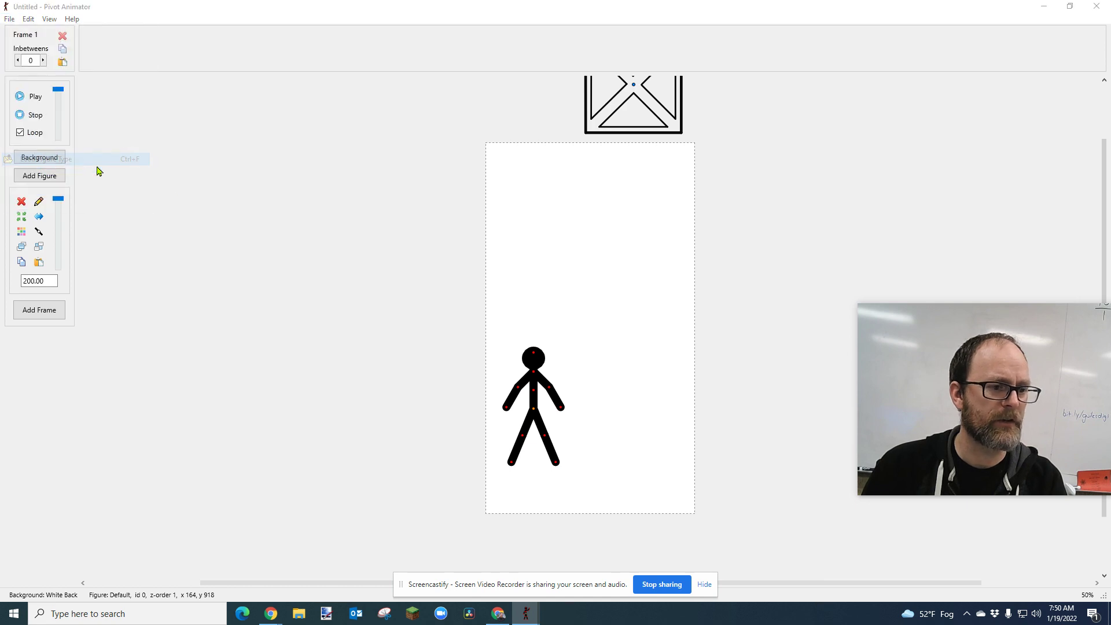
scroll(194, 162, down, 1)
scroll(195, 163, up, 1)
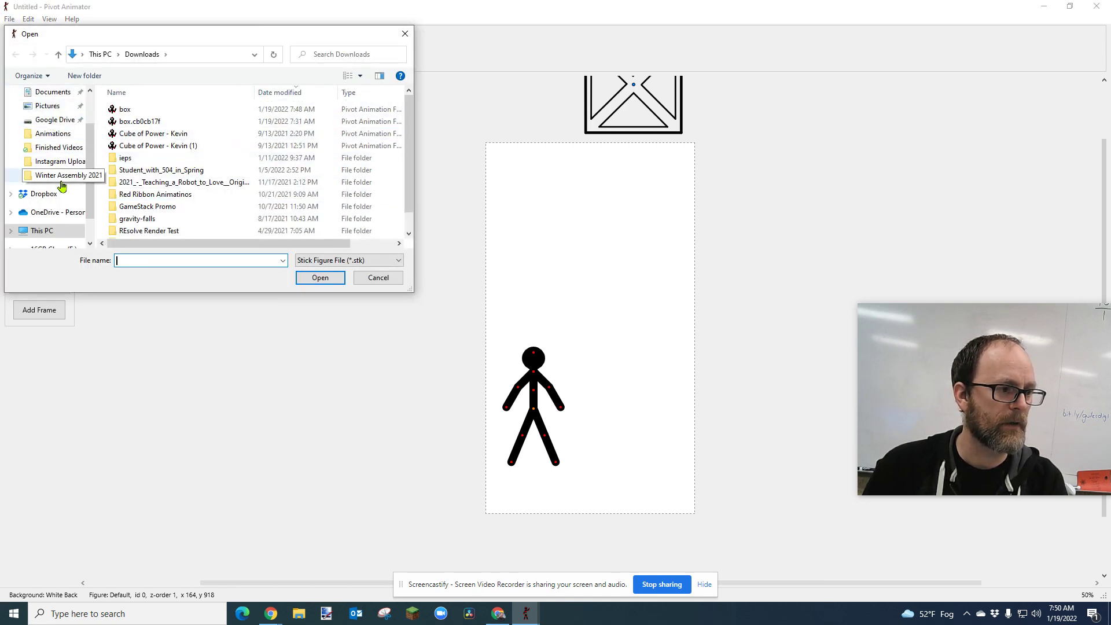
scroll(57, 202, down, 2)
scroll(58, 201, up, 3)
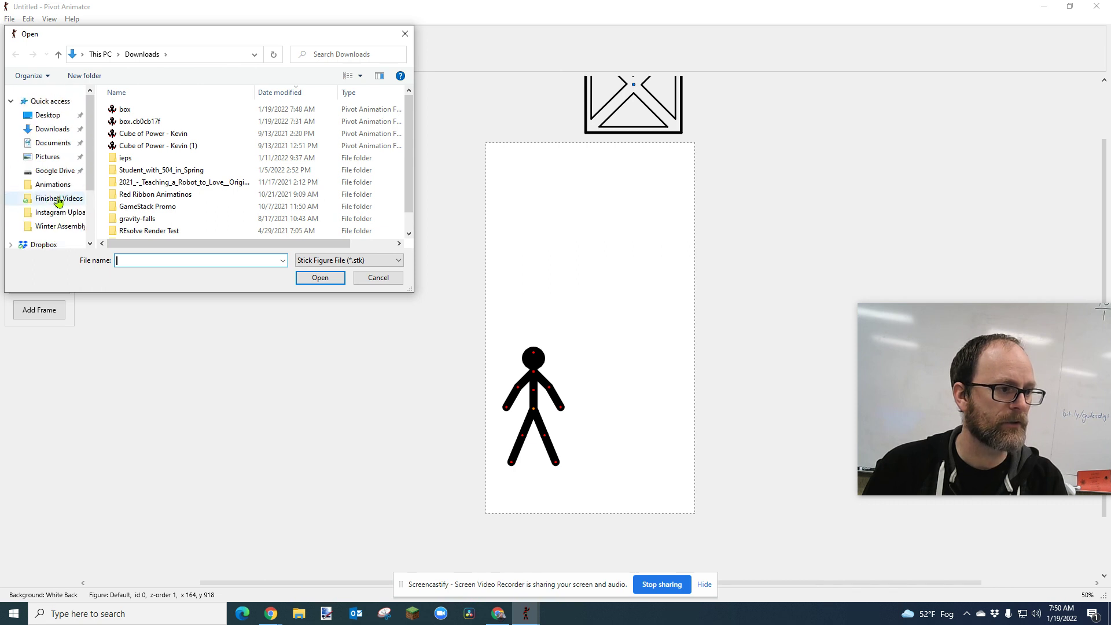
click(53, 118)
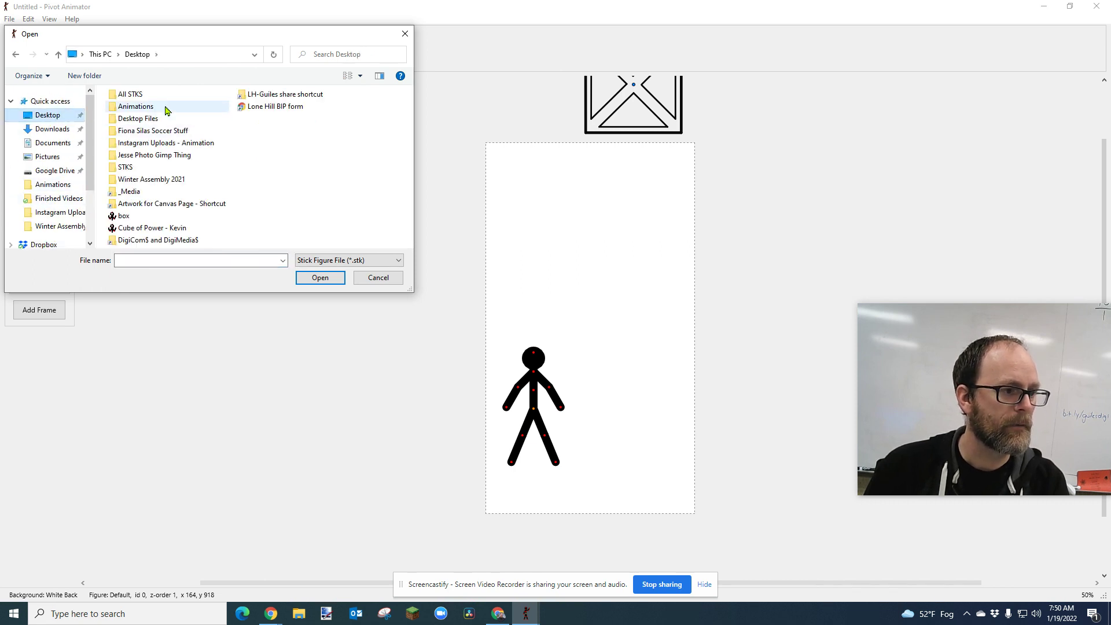
double_click(141, 96)
click(123, 110)
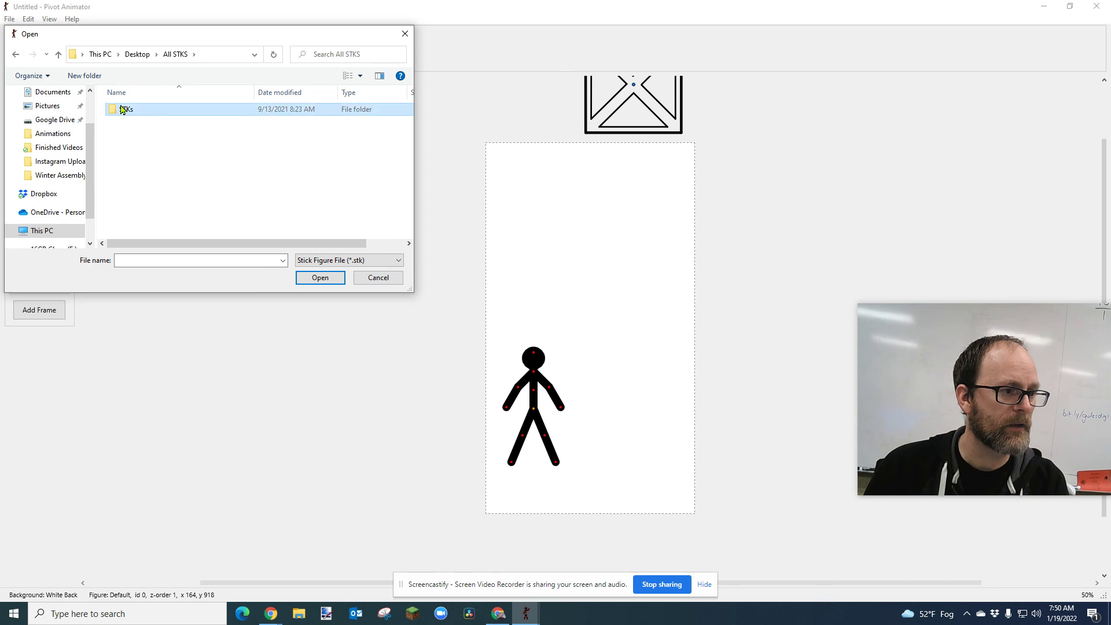
double_click(122, 110)
scroll(193, 141, down, 10)
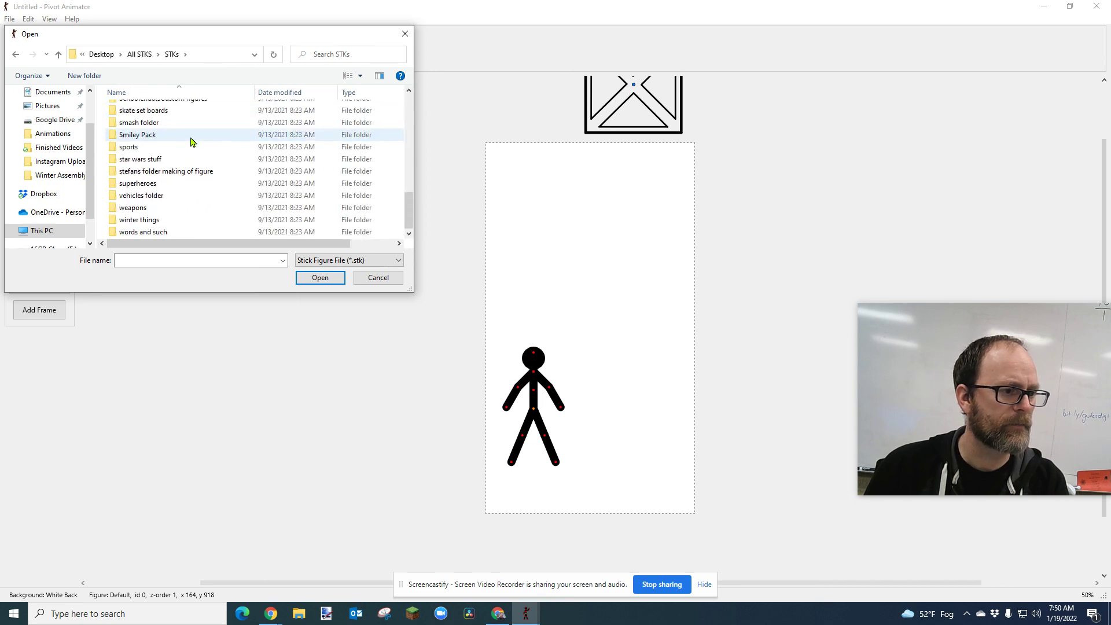
scroll(193, 142, up, 10)
click(101, 55)
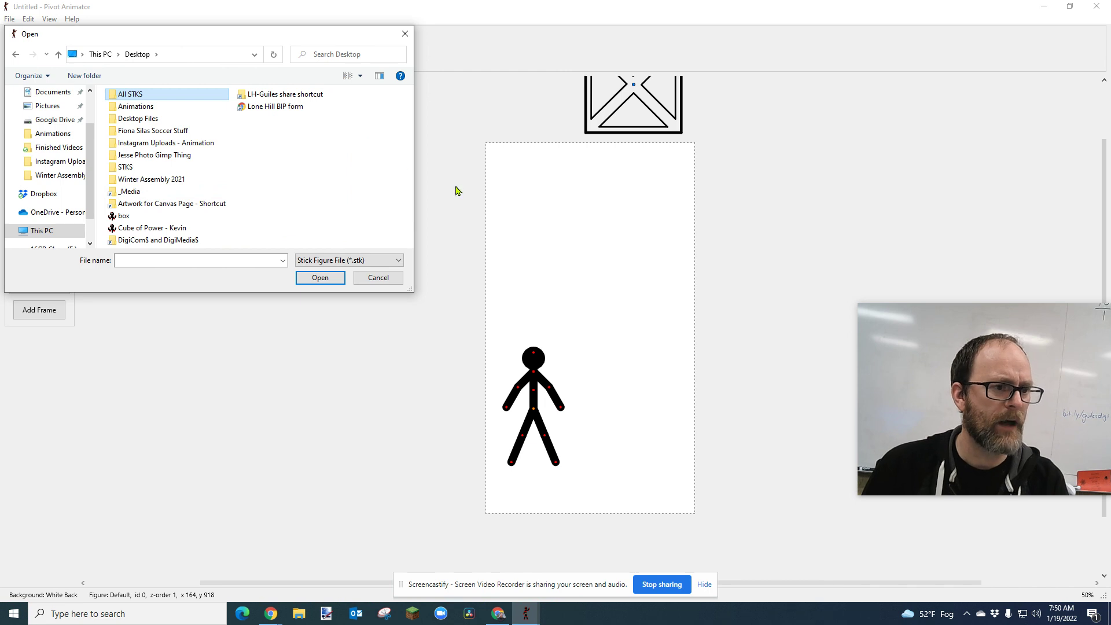
click(378, 278)
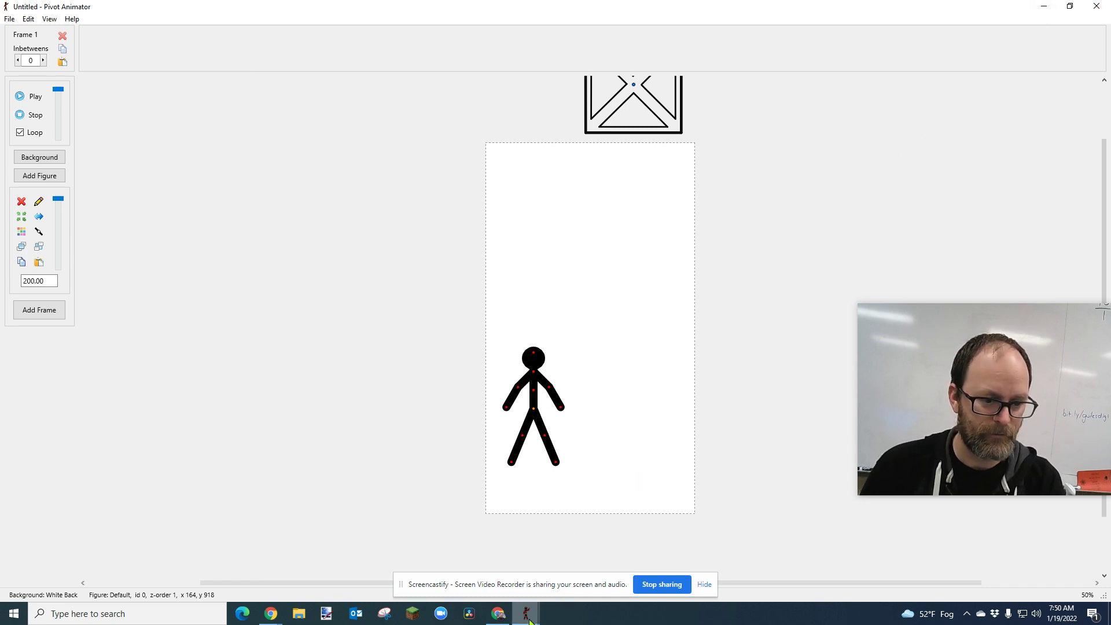
Step: Move the enlarged stick figure down to the canvas's lower-left area, at about x 175, y 977
mouse_move(526, 613)
click(480, 576)
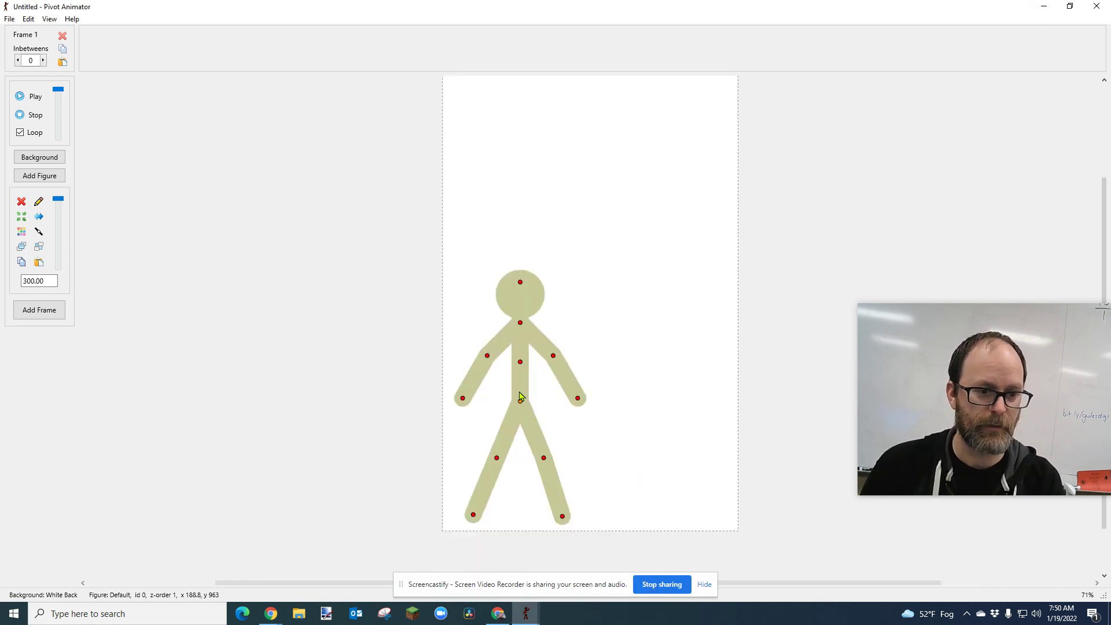
drag(519, 403, 513, 409)
scroll(769, 327, down, 3)
scroll(768, 328, up, 2)
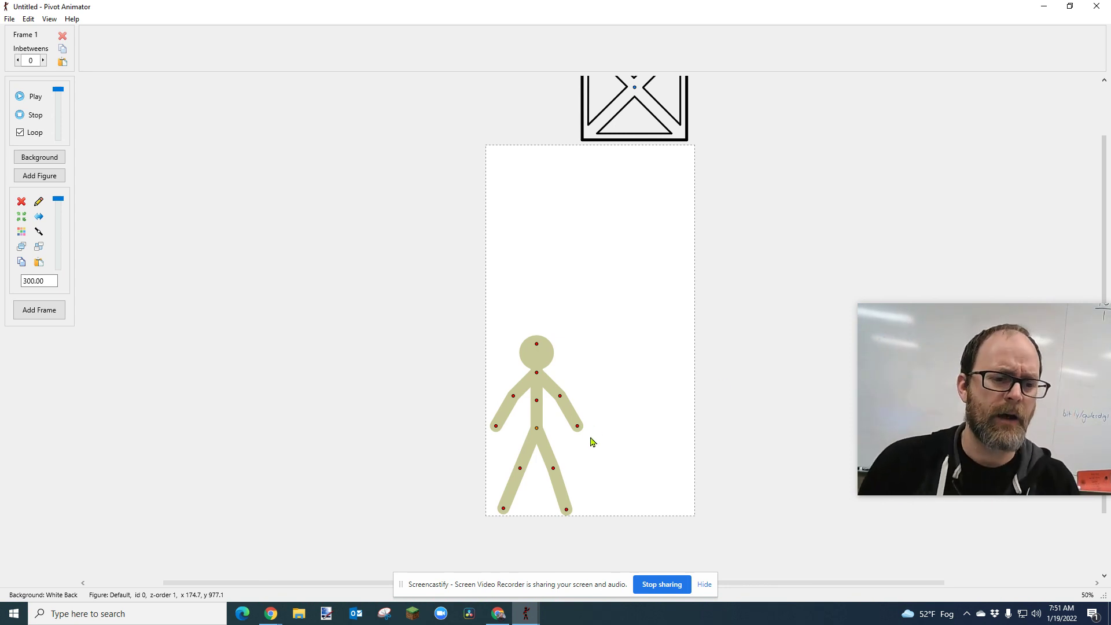
Step: Pose the stick figure with arms lowered and legs drawn closer together, and move it to about x 139, y 977
drag(560, 400, 564, 425)
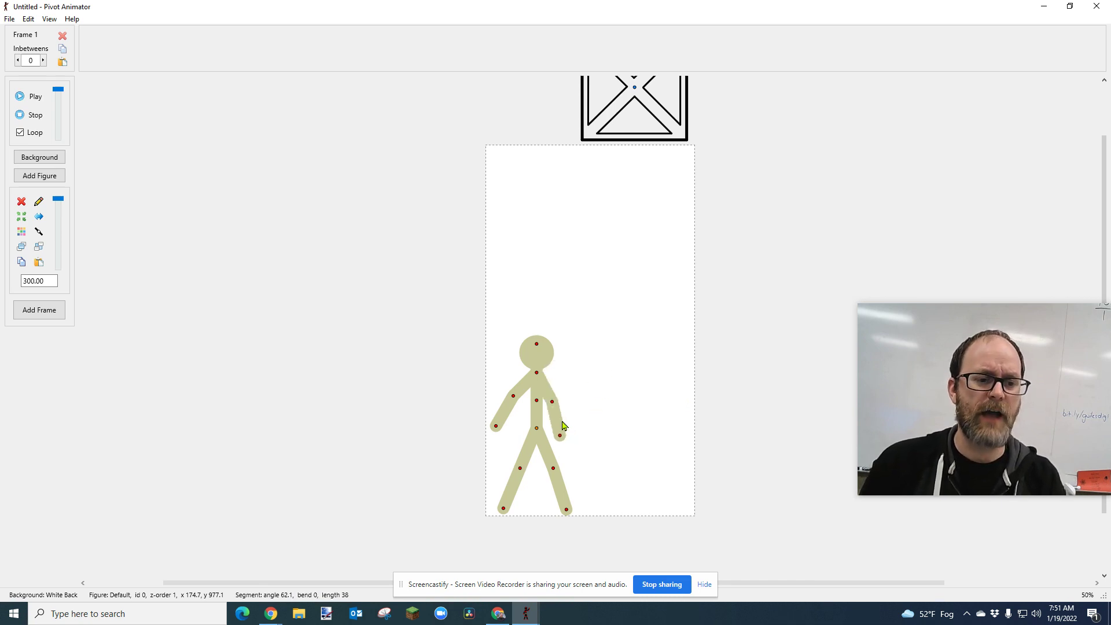
drag(513, 400, 507, 430)
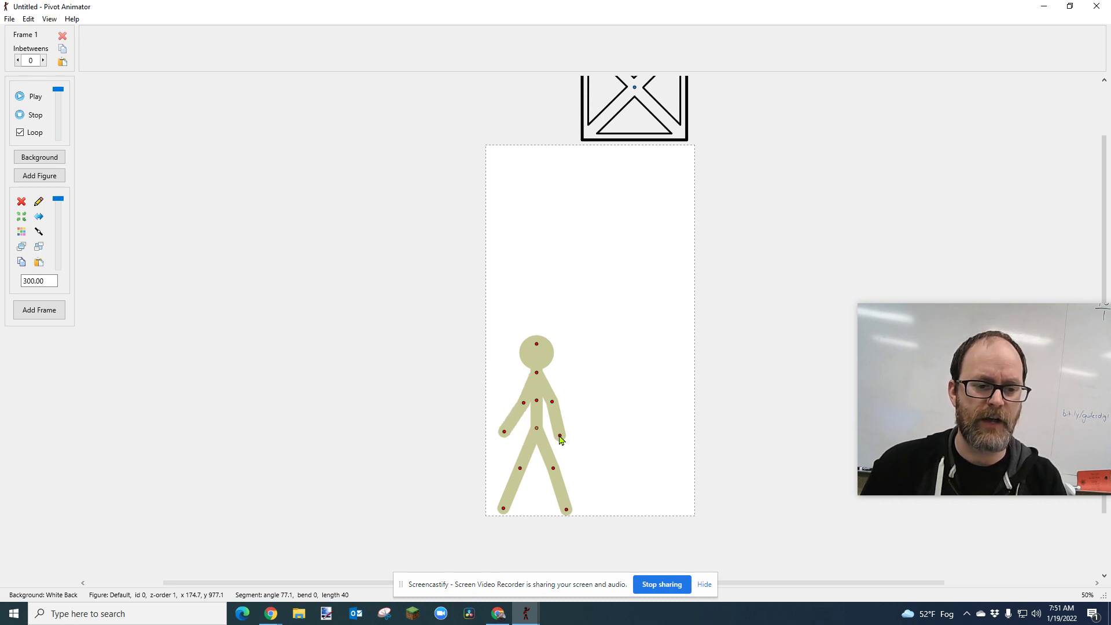
drag(504, 510, 521, 512)
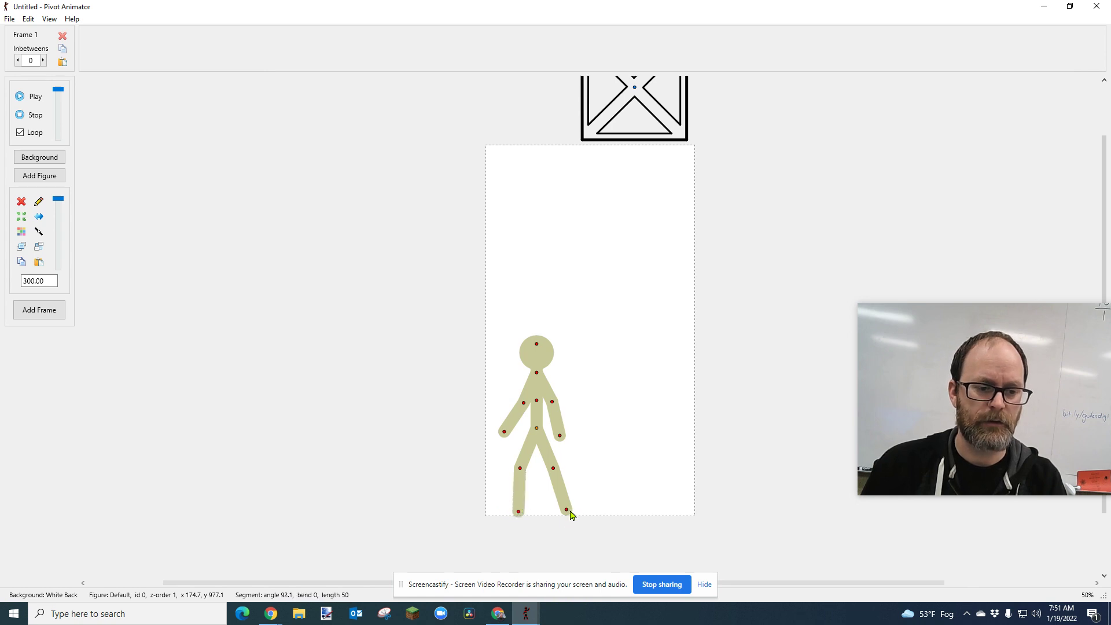
drag(569, 516, 575, 514)
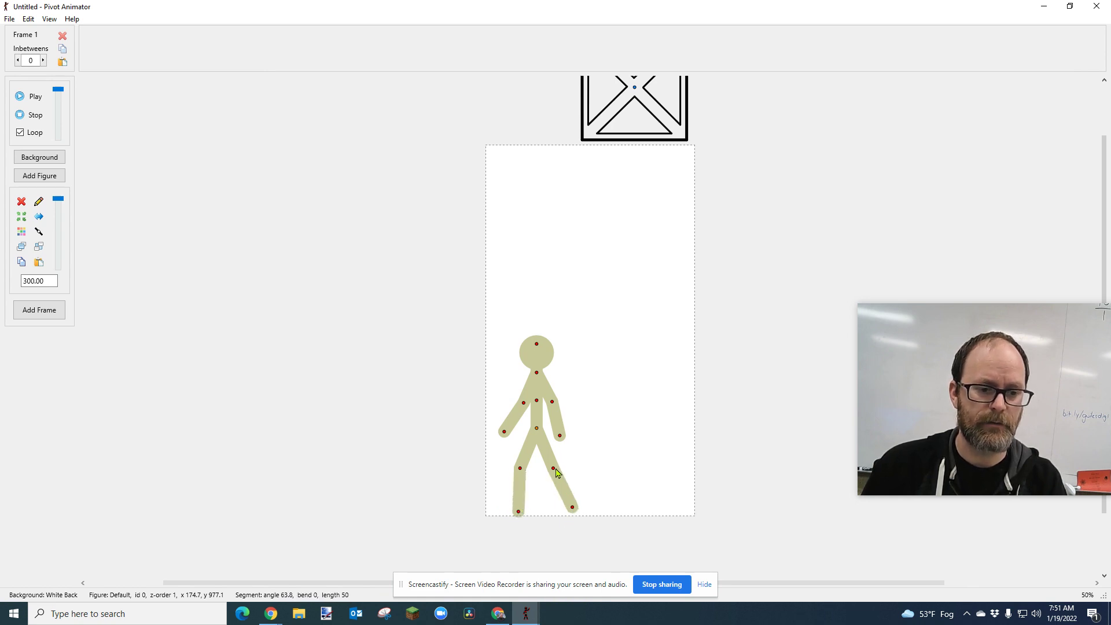
drag(553, 470, 543, 473)
drag(539, 429, 527, 432)
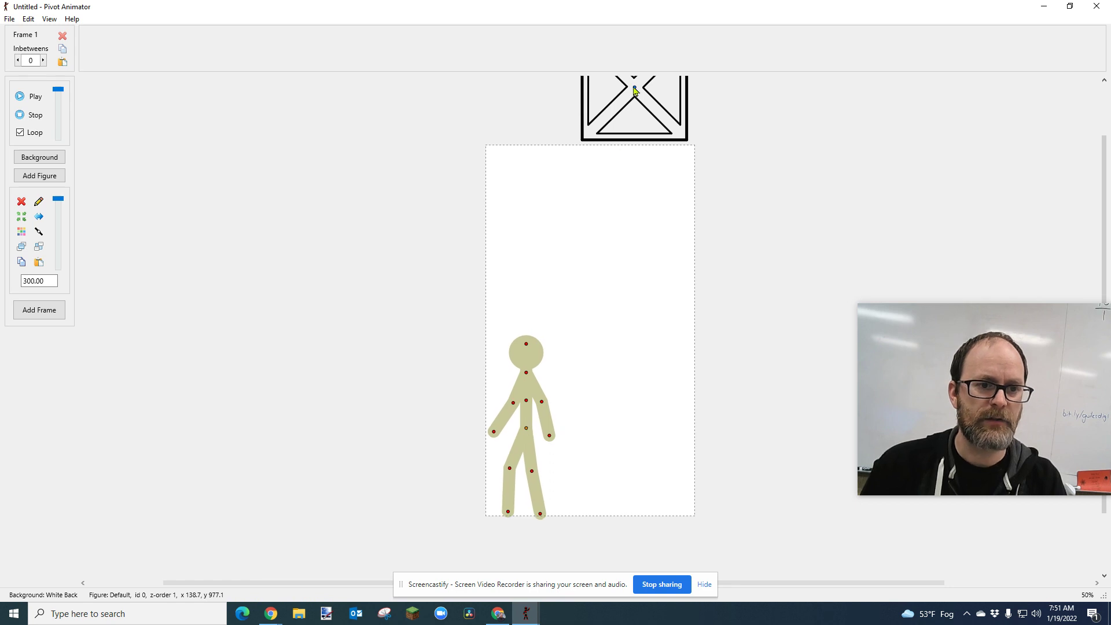
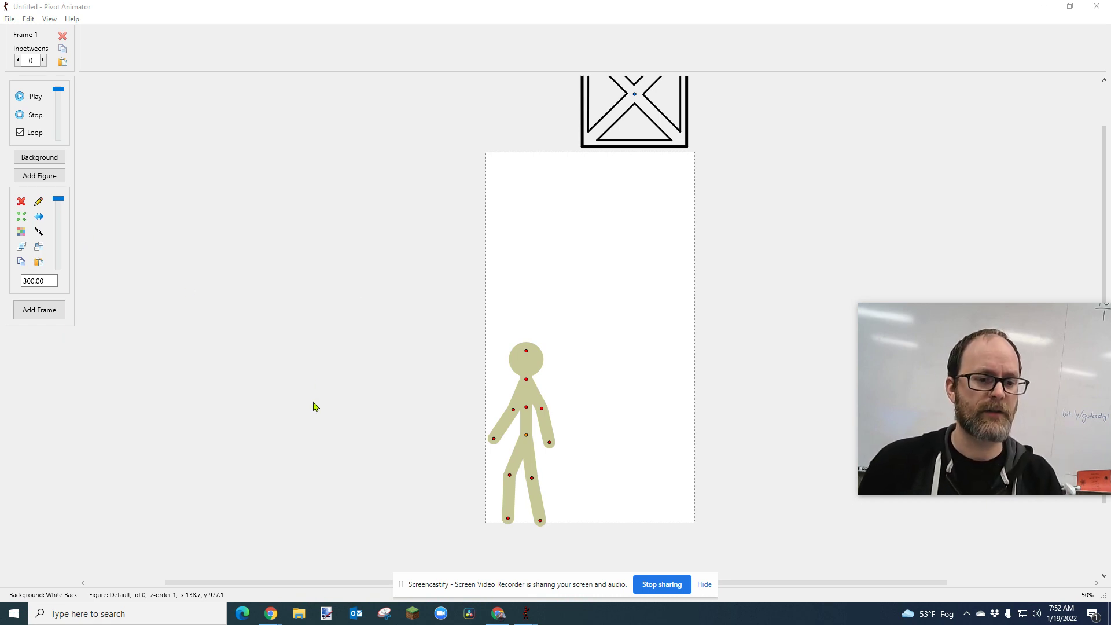
Step: Add 23 identical frames that hold the stick figure's standing pose
click(155, 195)
key(Return)
key(Return)
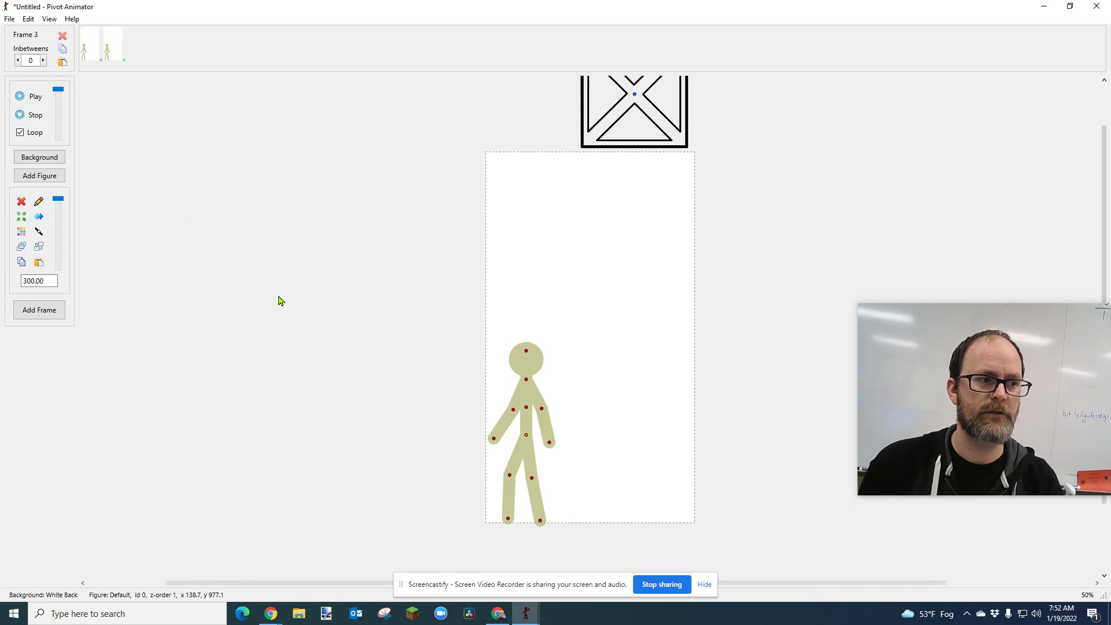
key(Return)
key(Return)
key(Return)
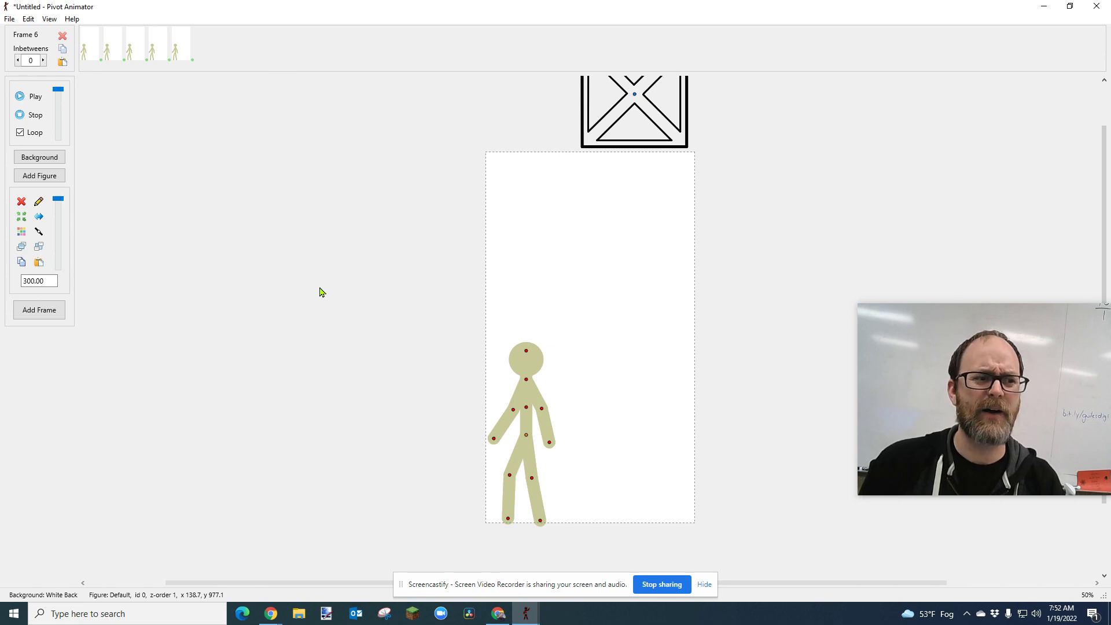
key(Return)
key(Return)
key(Return)
key(Return)
key(Return)
key(Return)
key(Return)
key(Return)
key(Return)
key(Return)
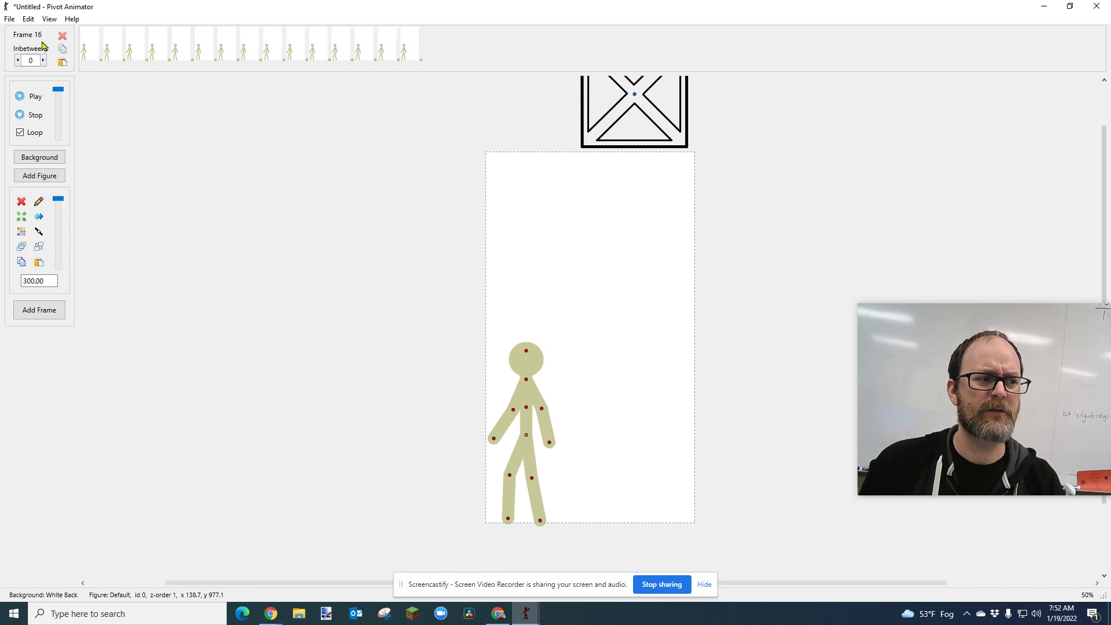
key(Return)
key(Return)
key(Return)
key(Return)
key(Return)
key(Return)
key(Return)
key(Return)
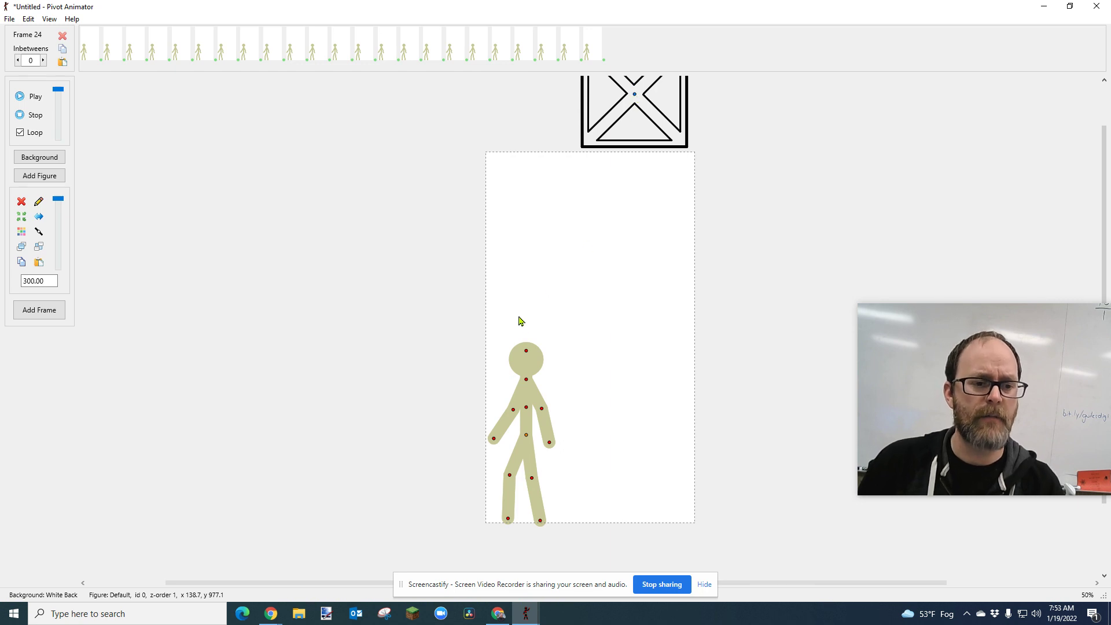
Step: Flip the stick figure horizontally and add 10 frames of the mirrored pose
click(527, 351)
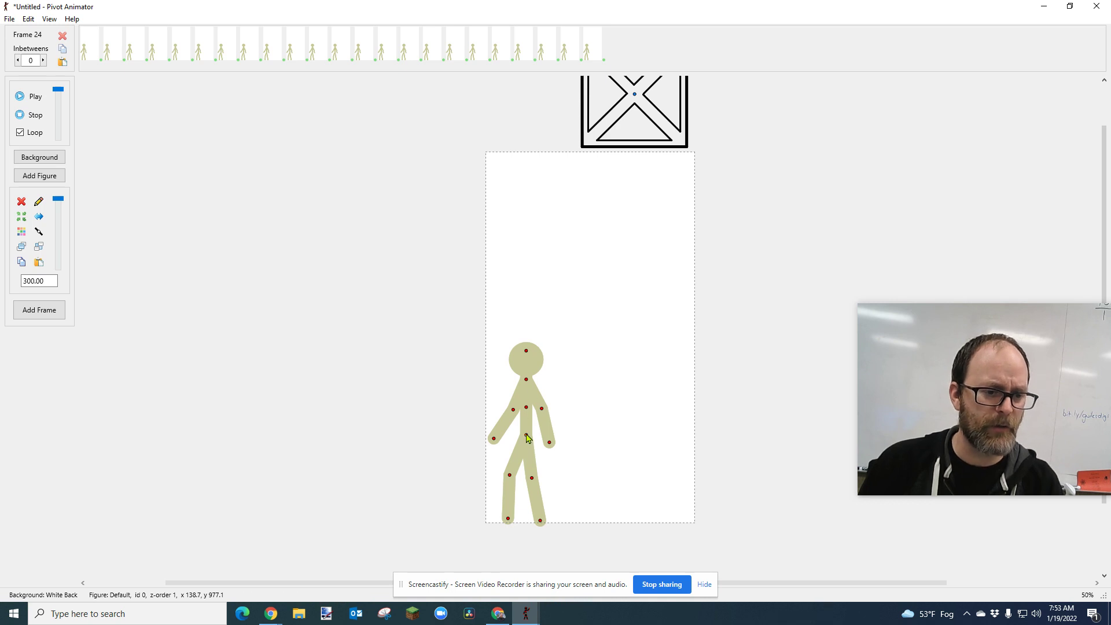
click(40, 224)
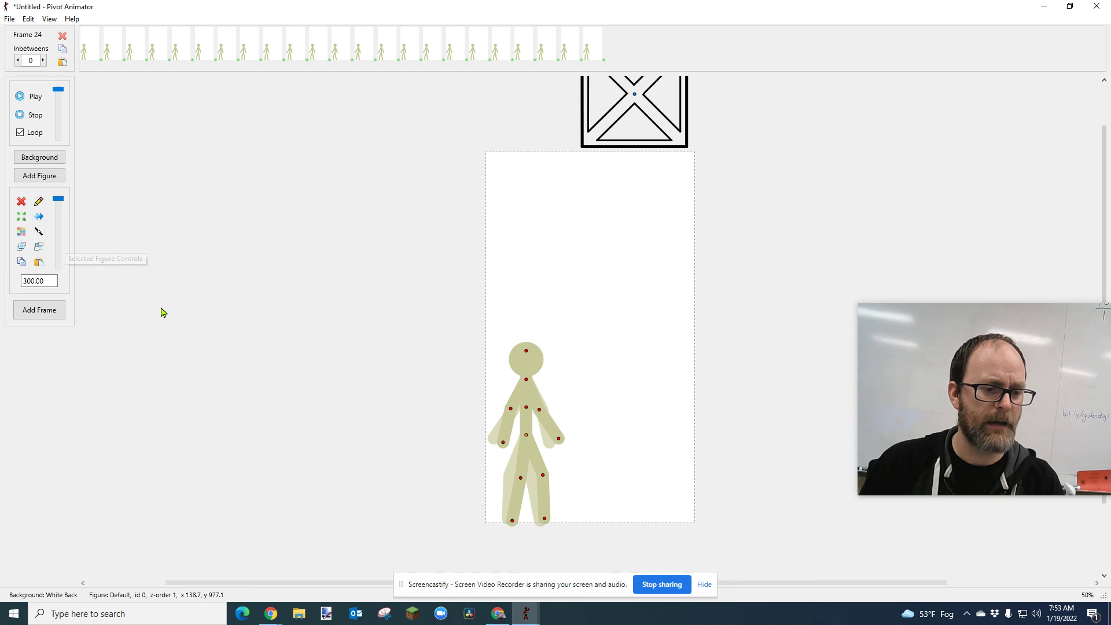
key(Return)
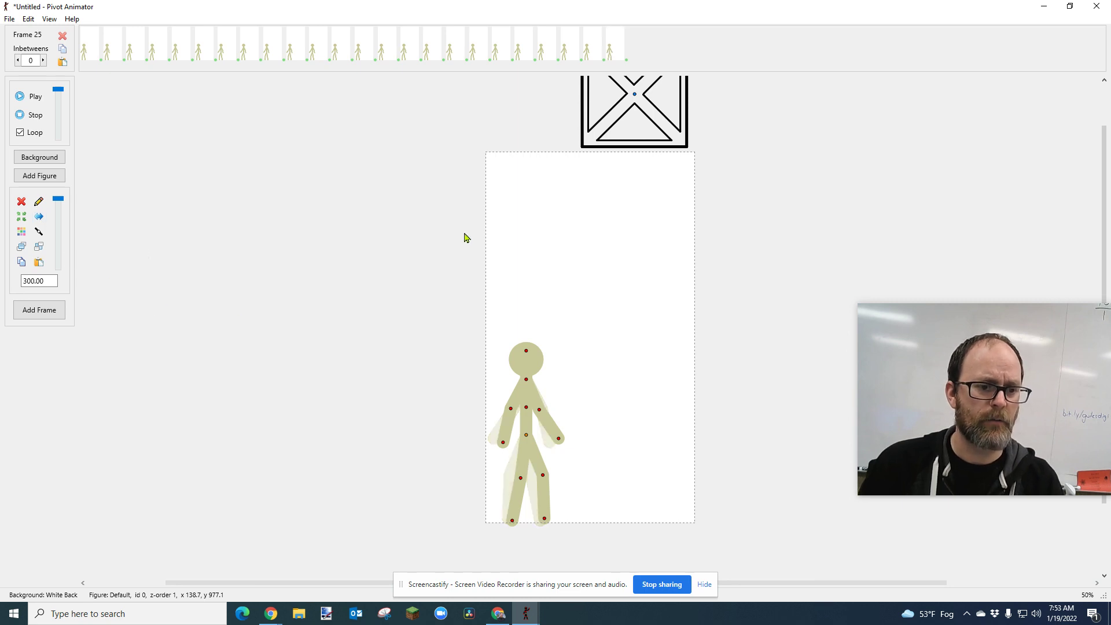
key(Return)
key(Return)
key(Return)
key(Return)
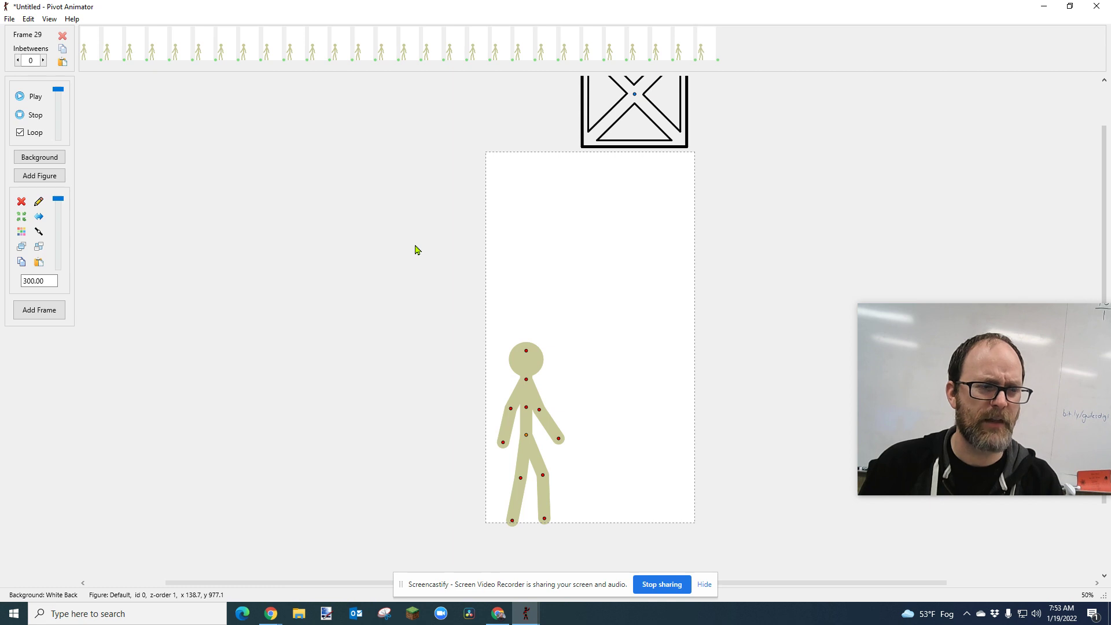
key(Return)
key(Return)
key(Return)
key(Return)
key(Return)
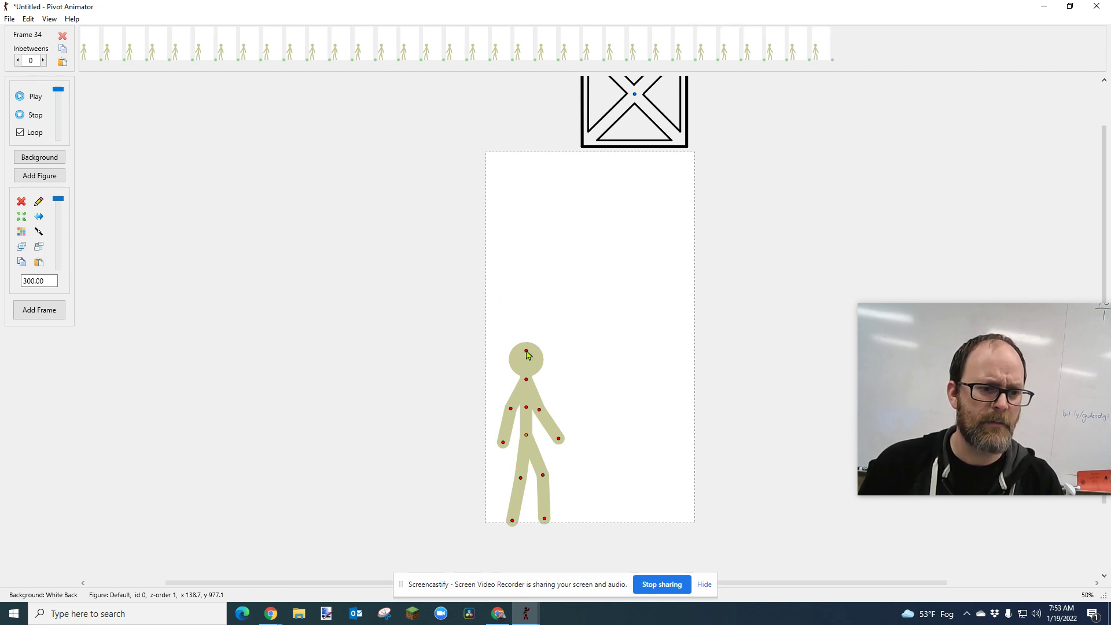
Step: Tilt the stick figure's head back in increments to an angle of about -120 degrees, adding three frames along the way
drag(526, 351, 524, 351)
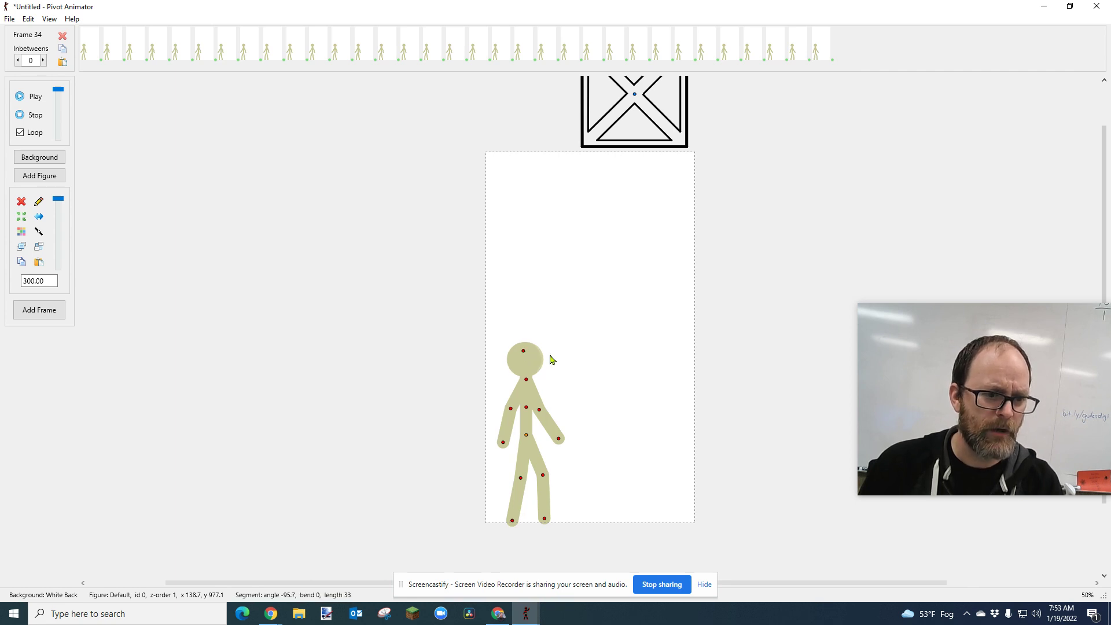
scroll(530, 382, up, 2)
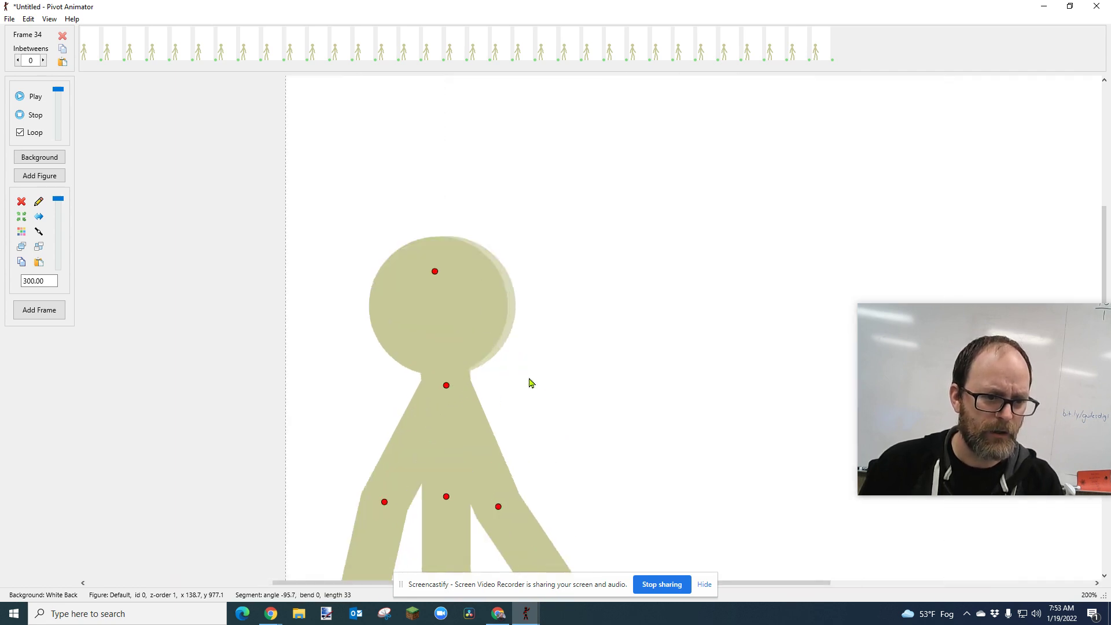
key(Return)
drag(435, 272, 385, 285)
key(Return)
key(Return)
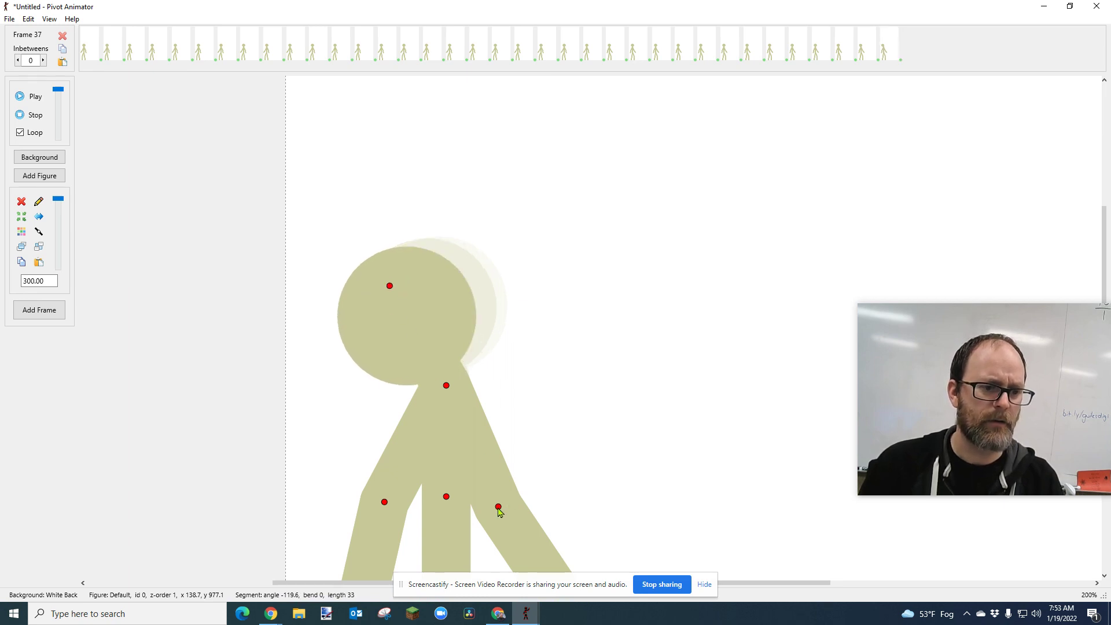
Step: Add five more frames that hold the tilted-head pose
key(Return)
key(Return)
key(Return)
key(Return)
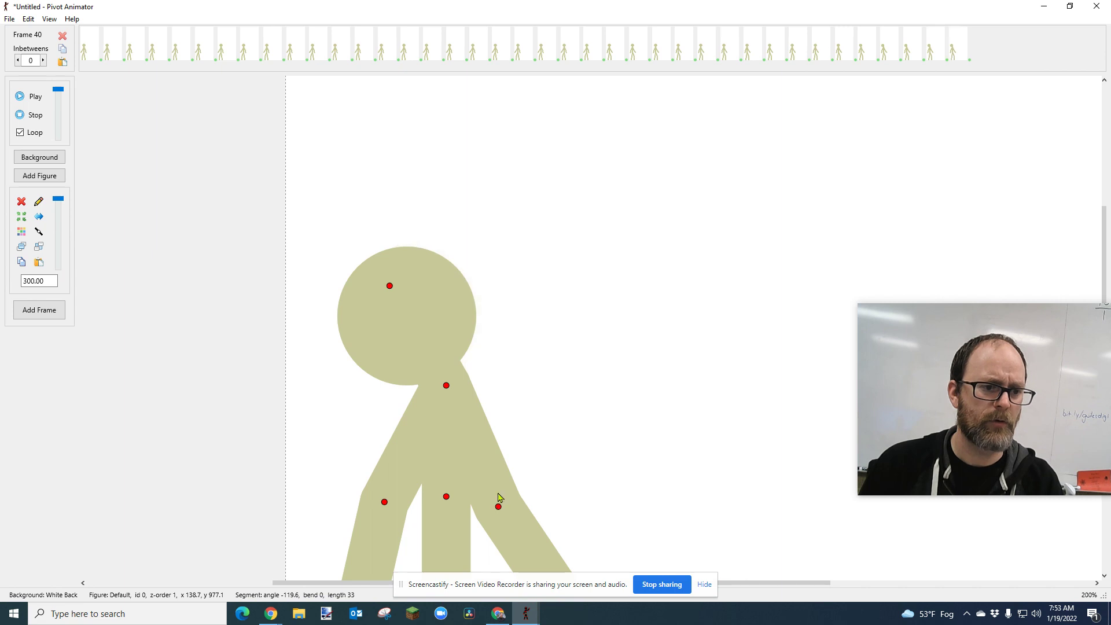
key(Return)
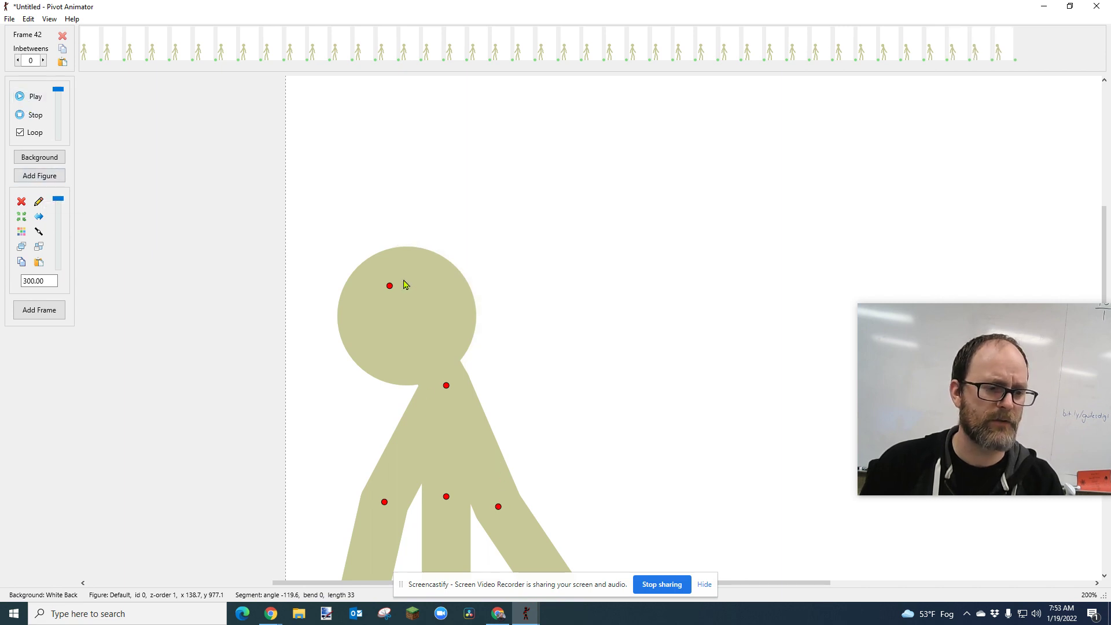
Step: Play back the animation to review the turn and head tilt, and stop it
scroll(405, 286, down, 1)
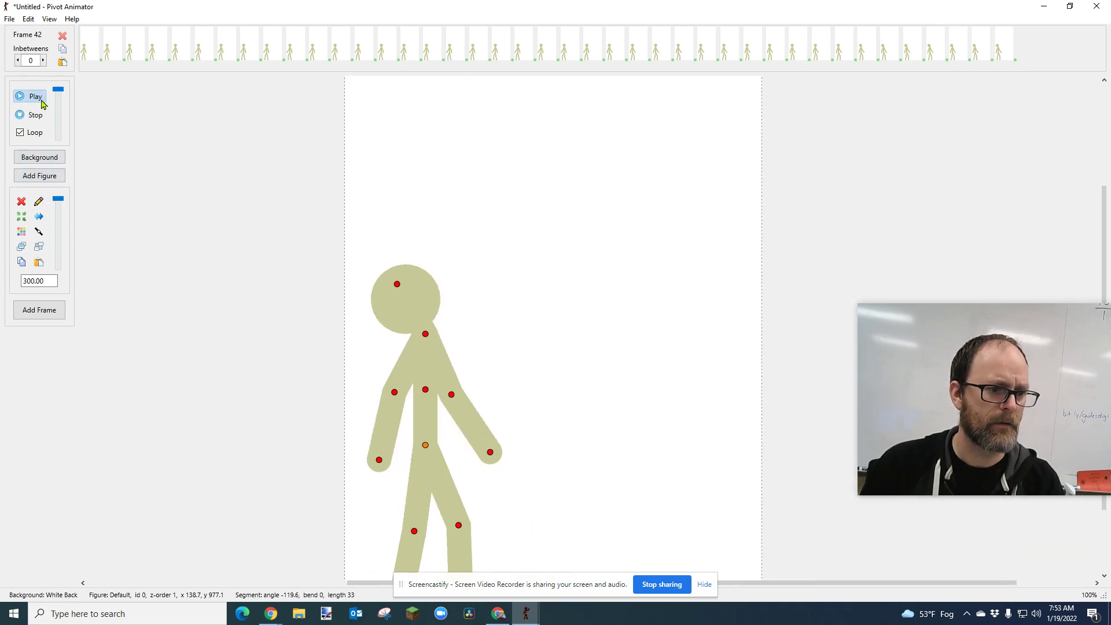
click(40, 103)
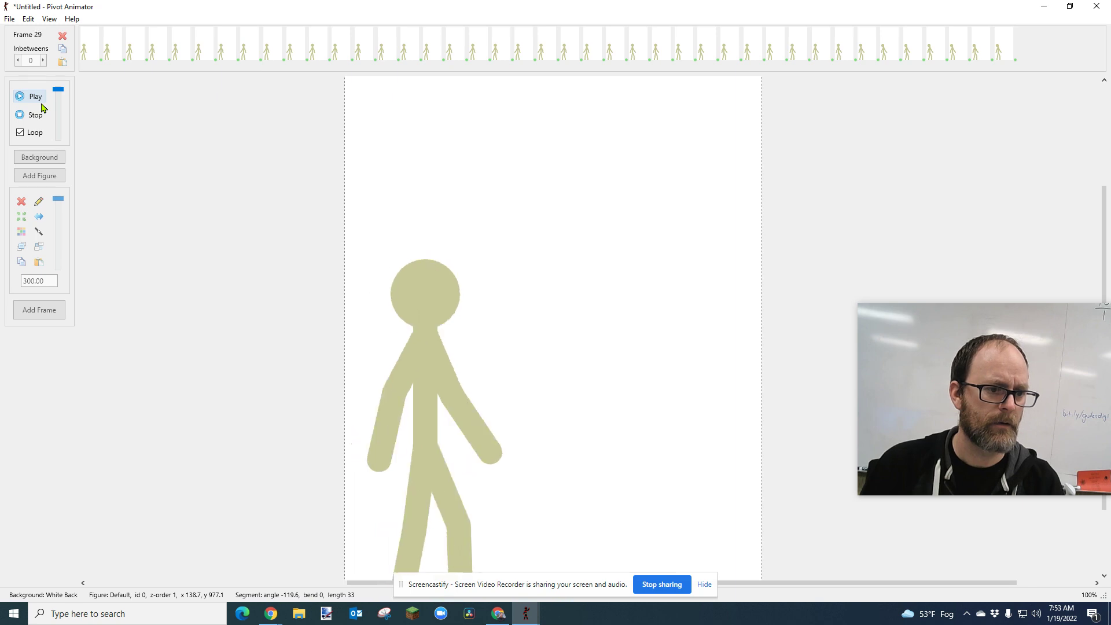
click(35, 115)
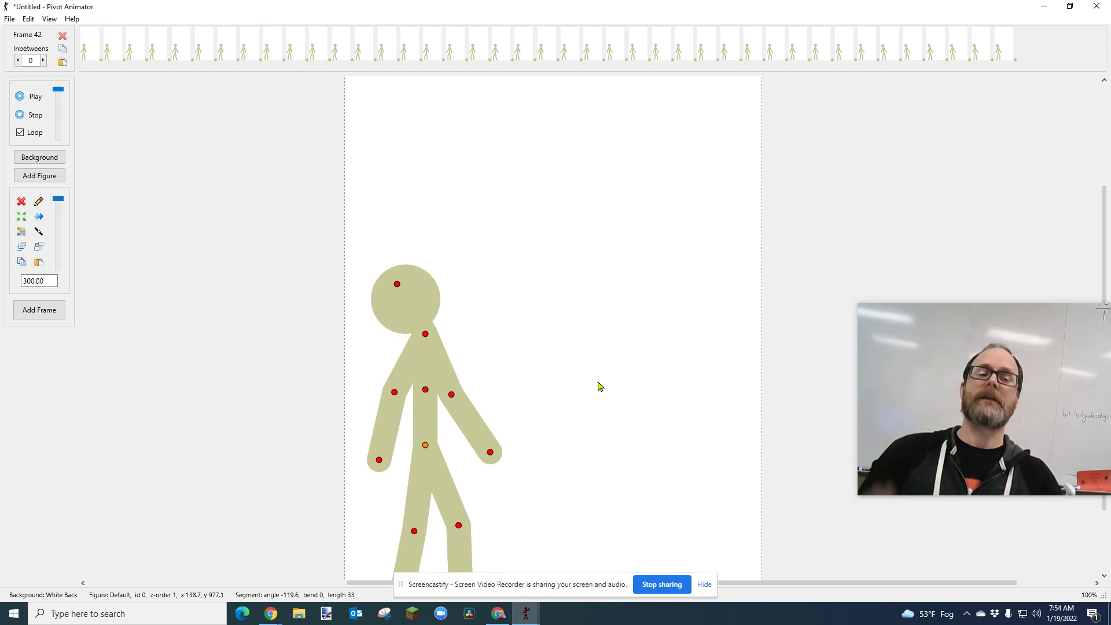
scroll(695, 250, up, 1)
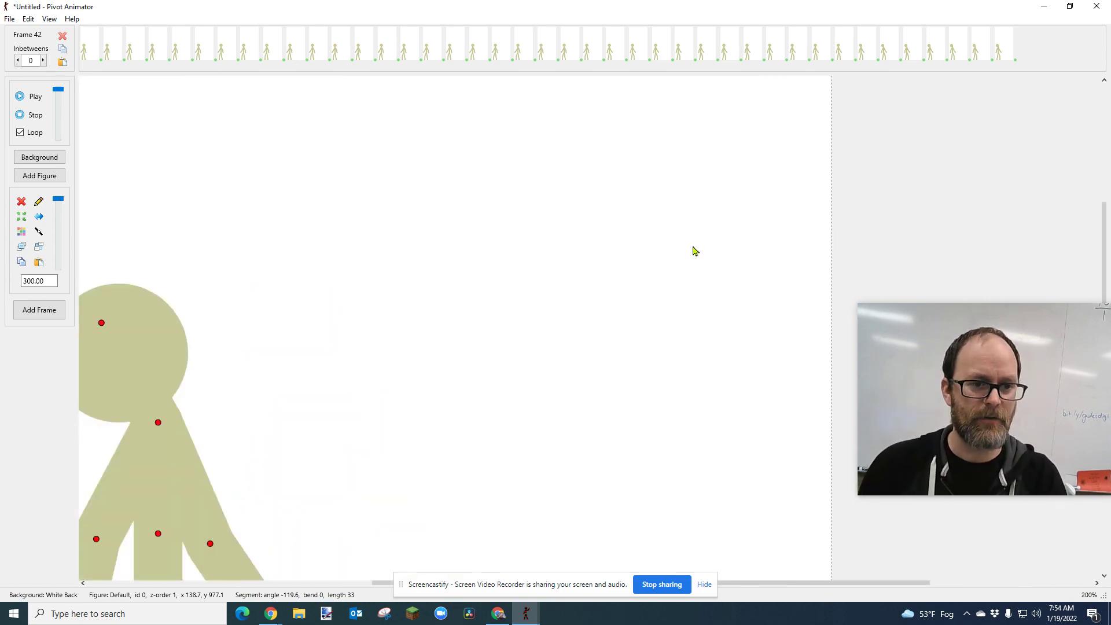
scroll(694, 250, down, 3)
click(623, 160)
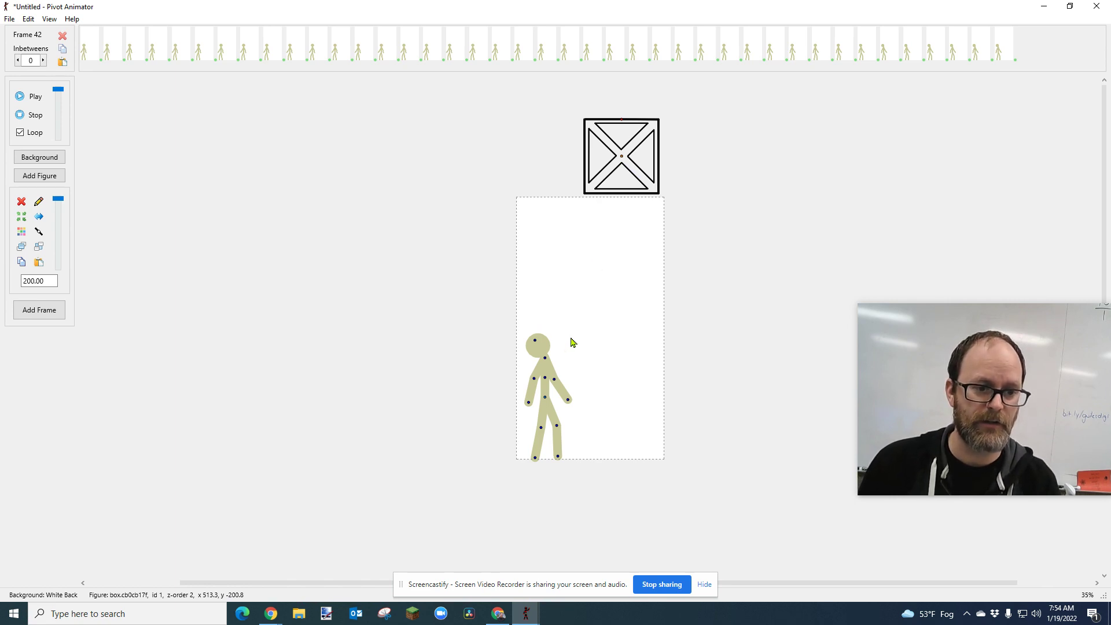
click(545, 399)
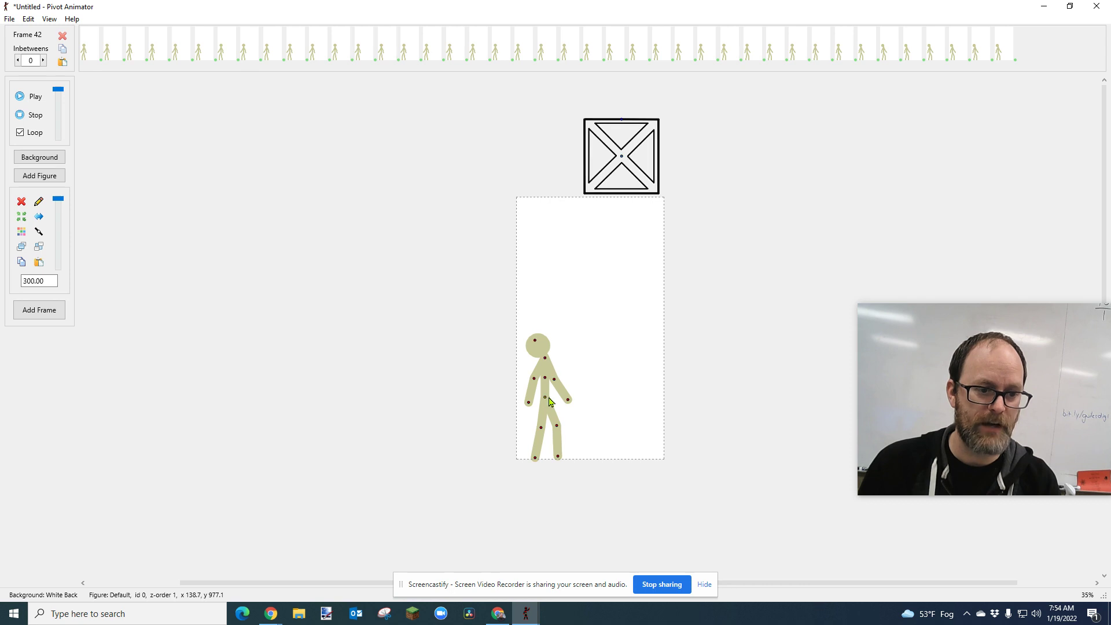
drag(545, 119, 676, 197)
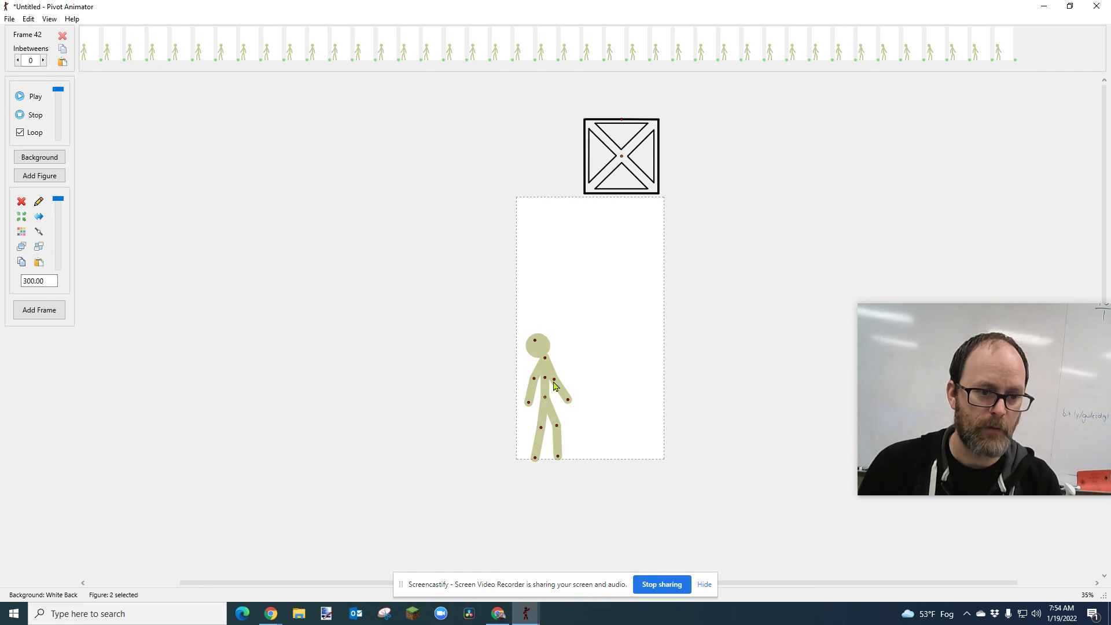
scroll(624, 162, up, 5)
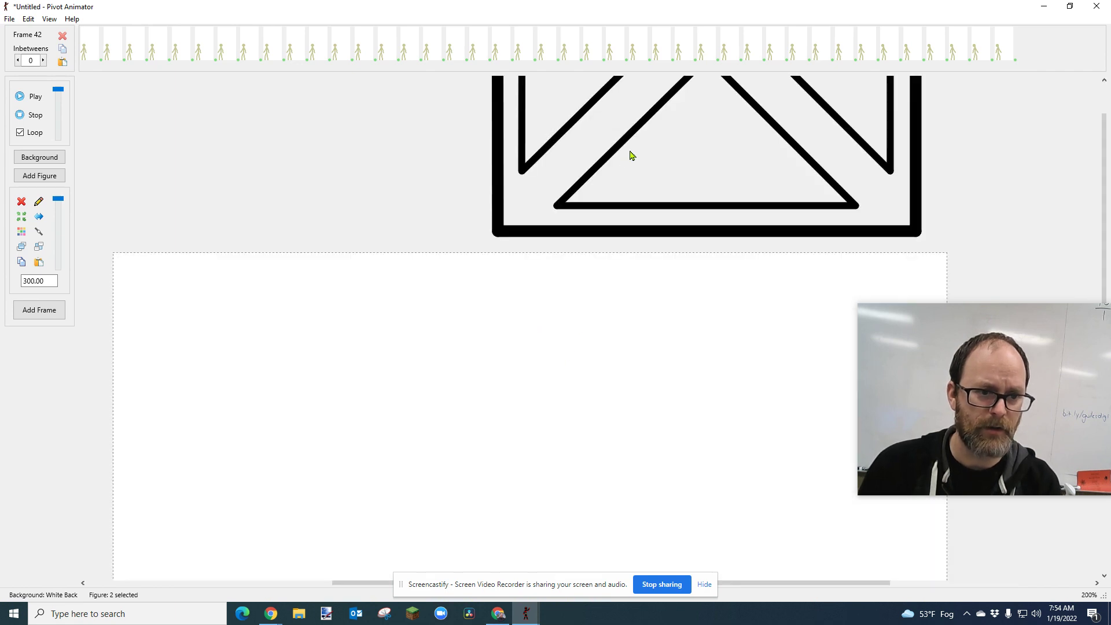
scroll(689, 164, down, 4)
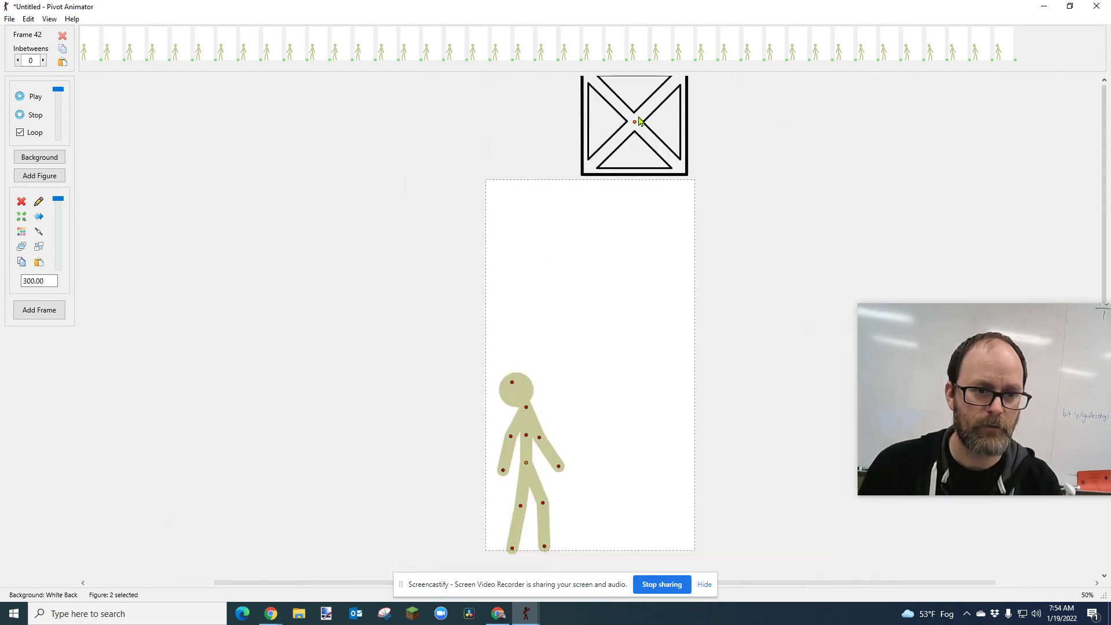
Step: Select only the box, lower it straight down to a y position of about -124, and add a frame
scroll(642, 121, up, 3)
click(680, 142)
scroll(640, 376, down, 4)
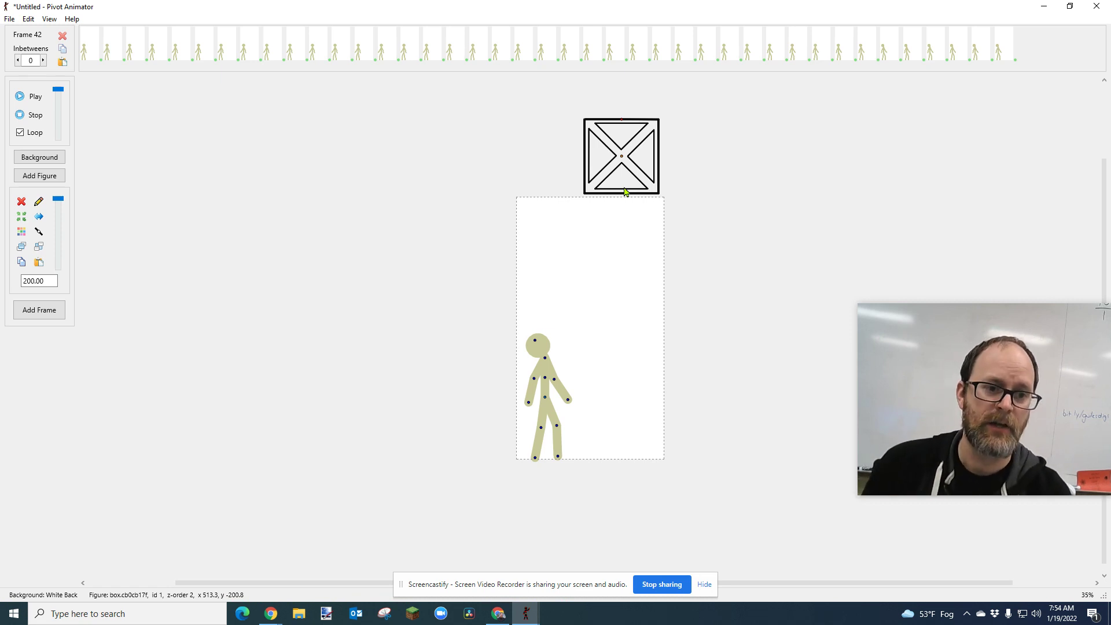
key(Down)
key(Down)
key(Down)
key(Down)
key(Down)
key(Down)
key(Down)
key(Down)
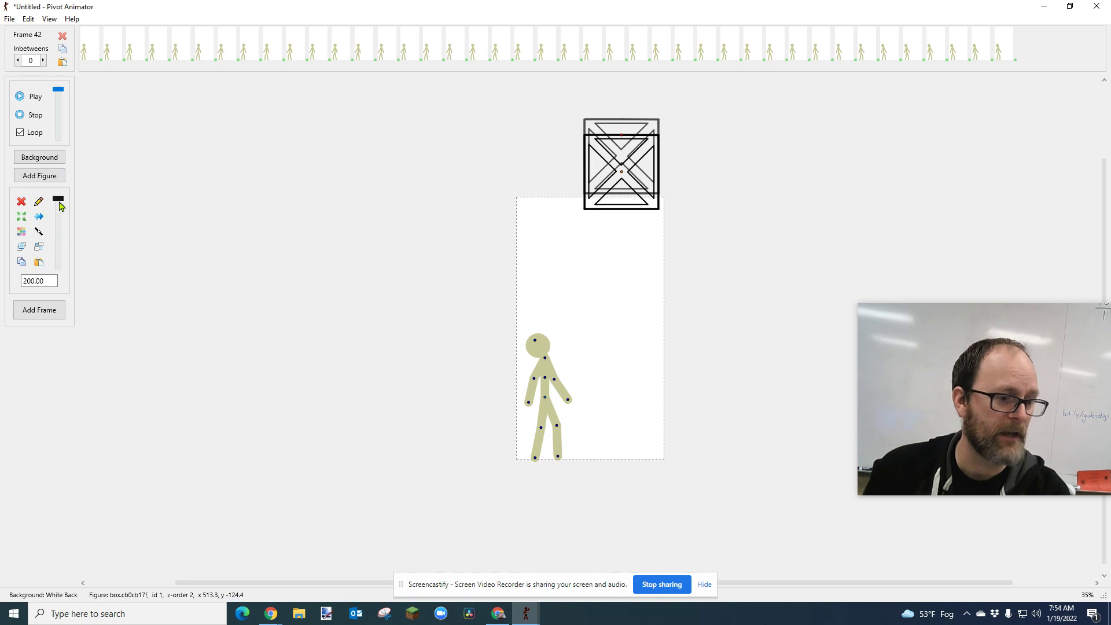
key(ctrl+f)
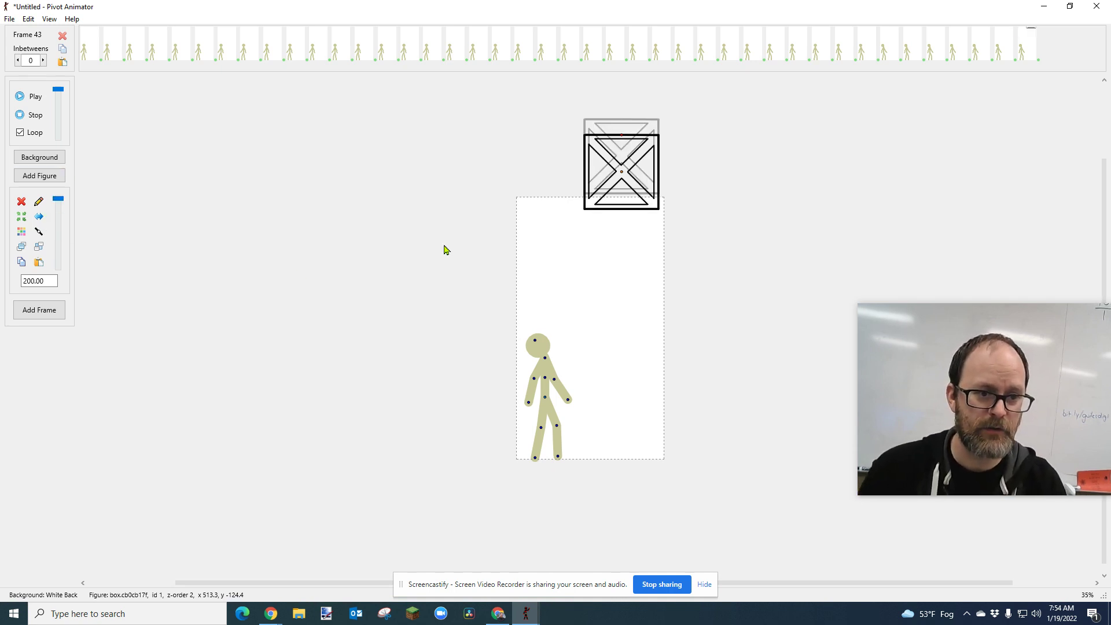
Step: Lower the box to a y position of about -49 and add a frame
scroll(615, 238, up, 5)
key(Down)
key(Down)
key(Down)
key(Down)
key(Down)
key(Down)
key(Down)
key(Down)
key(Down)
key(Down)
key(Down)
key(Down)
key(Down)
key(Down)
key(Down)
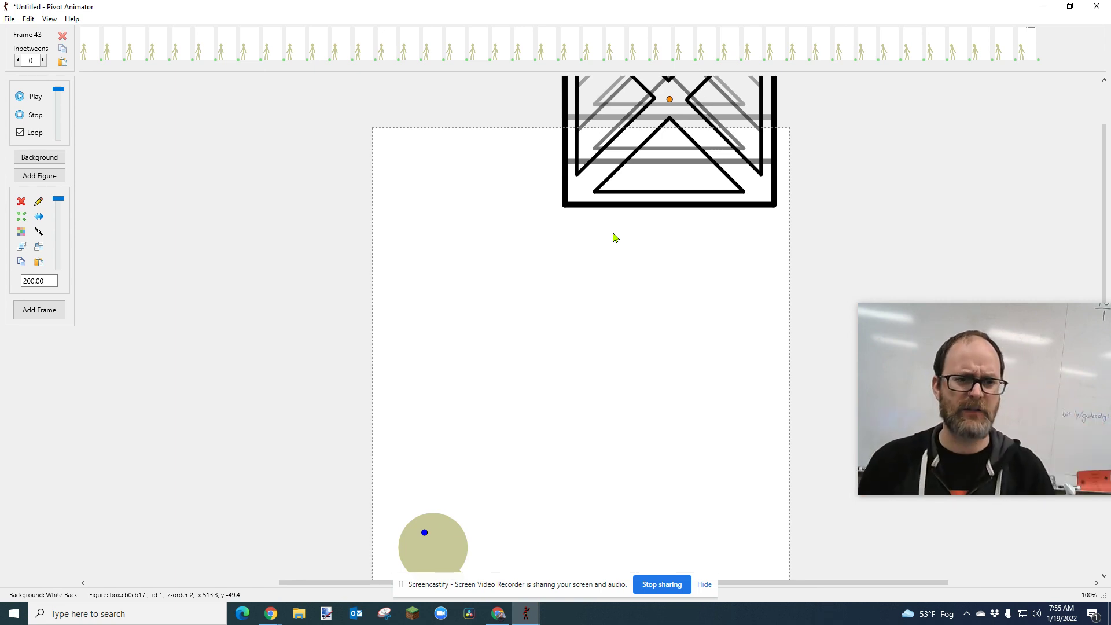
key(Return)
Step: Drop the box farther onto the canvas, to a y position of about 81, and add a frame
key(Down)
key(Down)
key(Down)
key(Down)
key(Down)
key(Down)
key(Down)
key(Down)
key(Down)
key(Down)
key(Down)
key(Down)
key(Down)
key(Down)
key(Down)
key(Down)
key(Down)
key(Down)
key(Down)
key(Down)
key(Down)
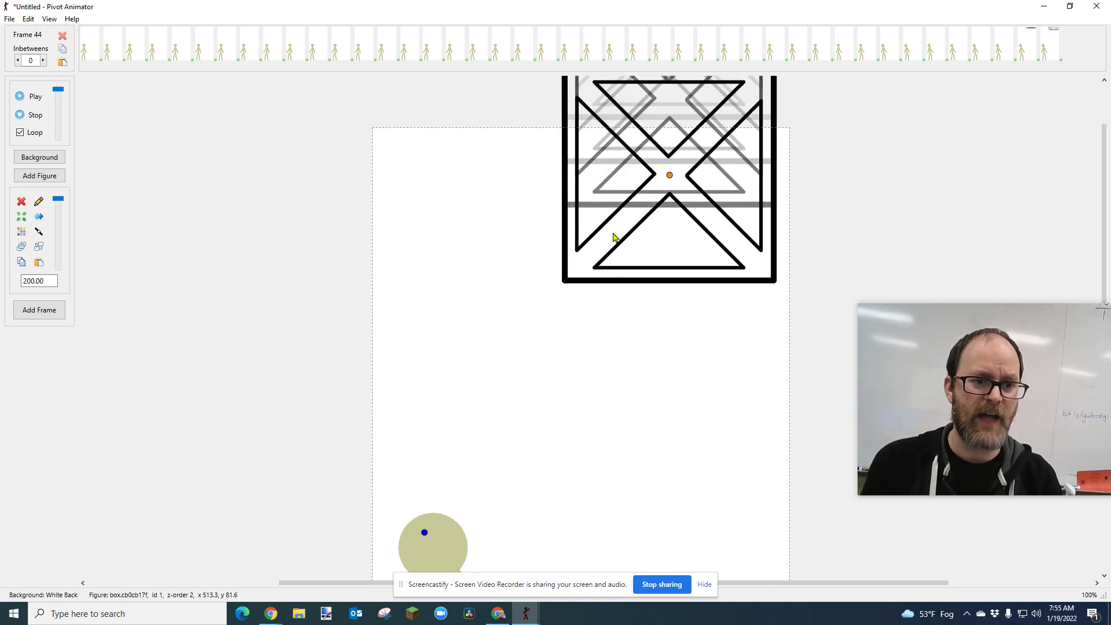
key(Up)
key(Up)
key(Return)
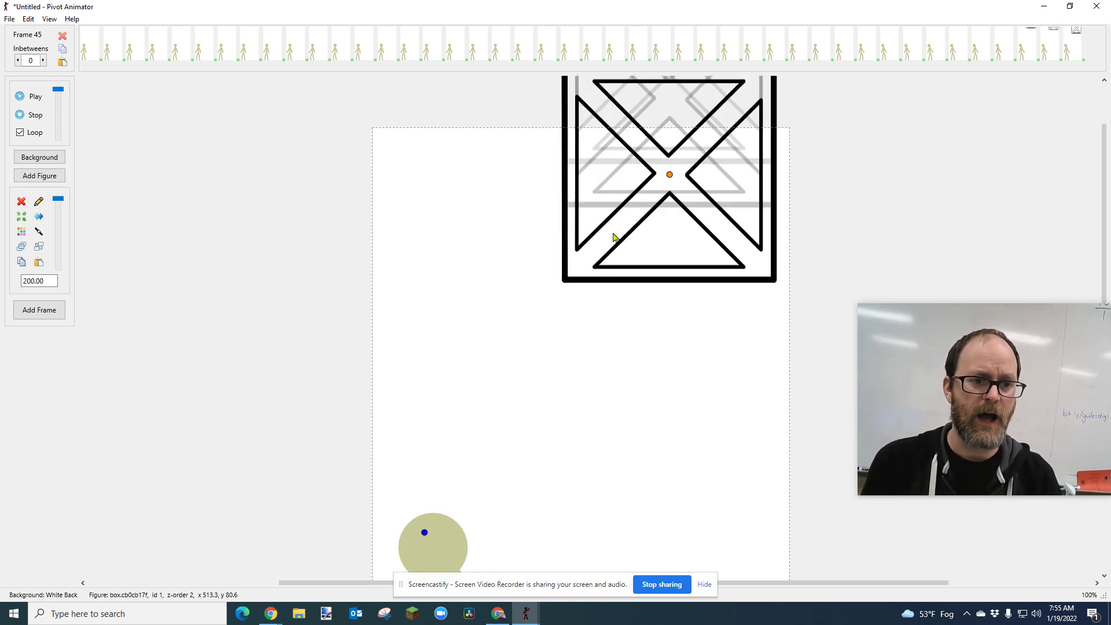
Step: Lower the box to a y position of about 261 and add a frame
key(Down)
key(Down)
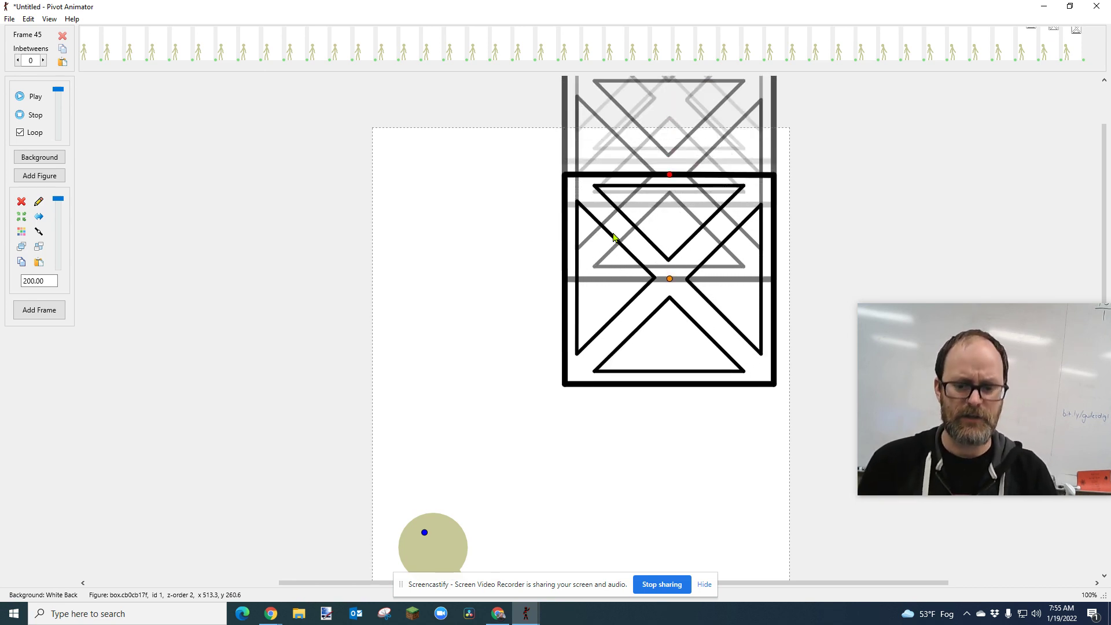
key(Return)
Step: Lower the box to a y position of about 470 and add a frame
key(Down)
key(Down)
key(Down)
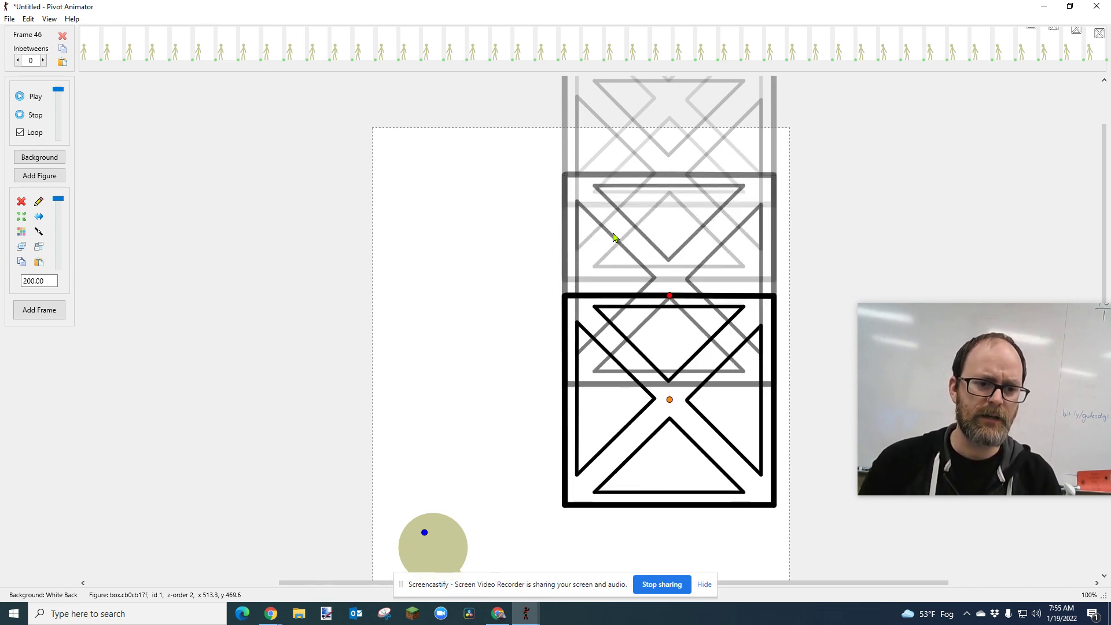
key(Return)
Step: Lower the box to a y position of about 760, beside the stick figure, and add a frame
scroll(614, 238, down, 2)
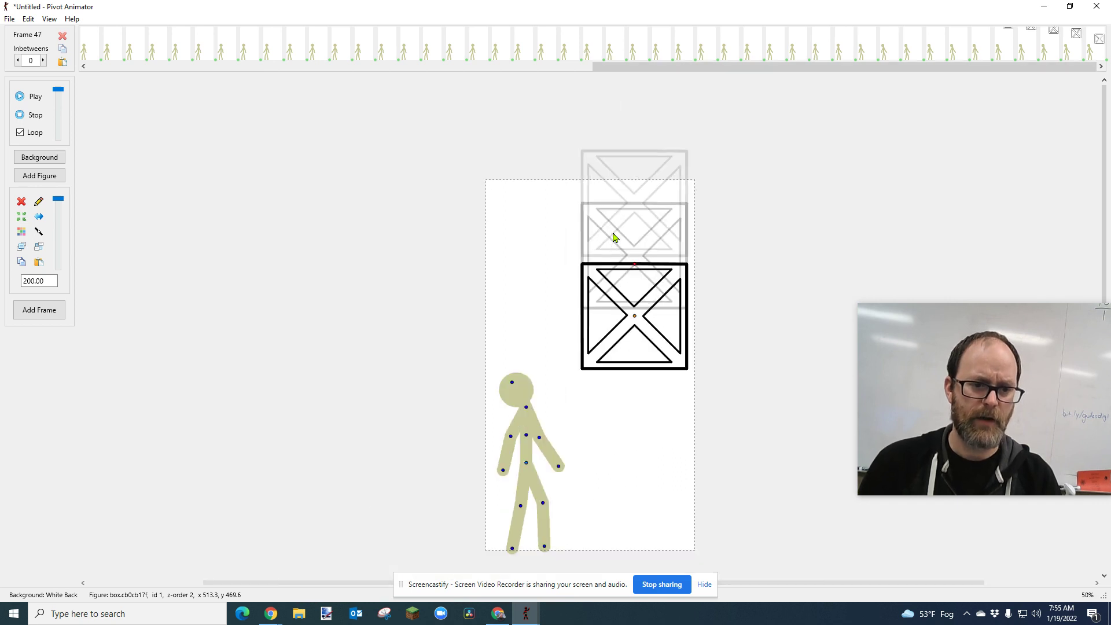
key(Down)
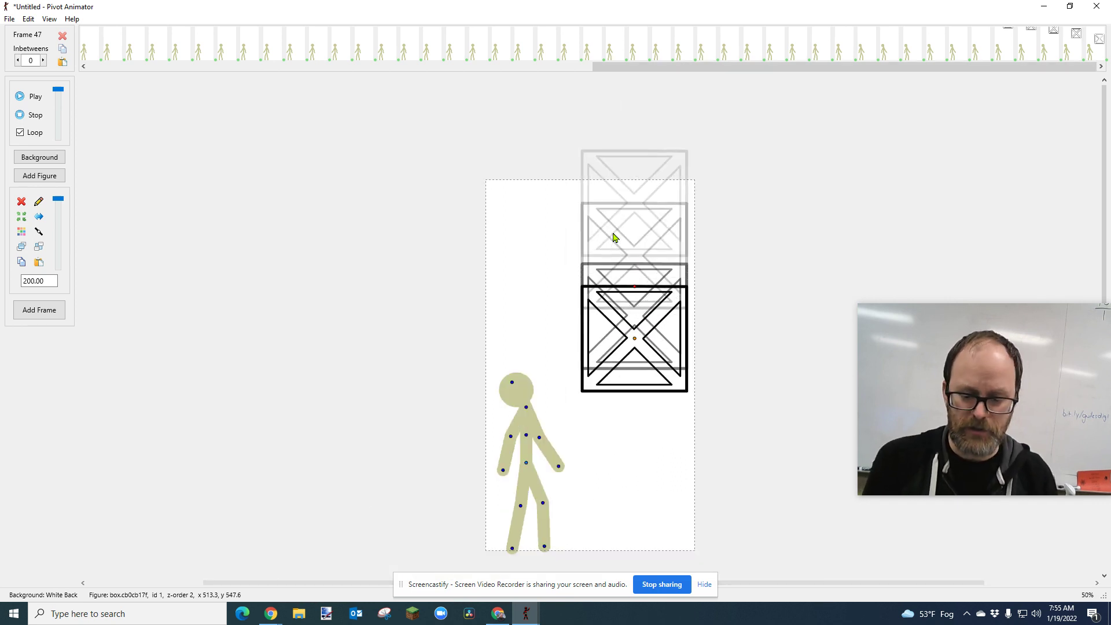
key(Down)
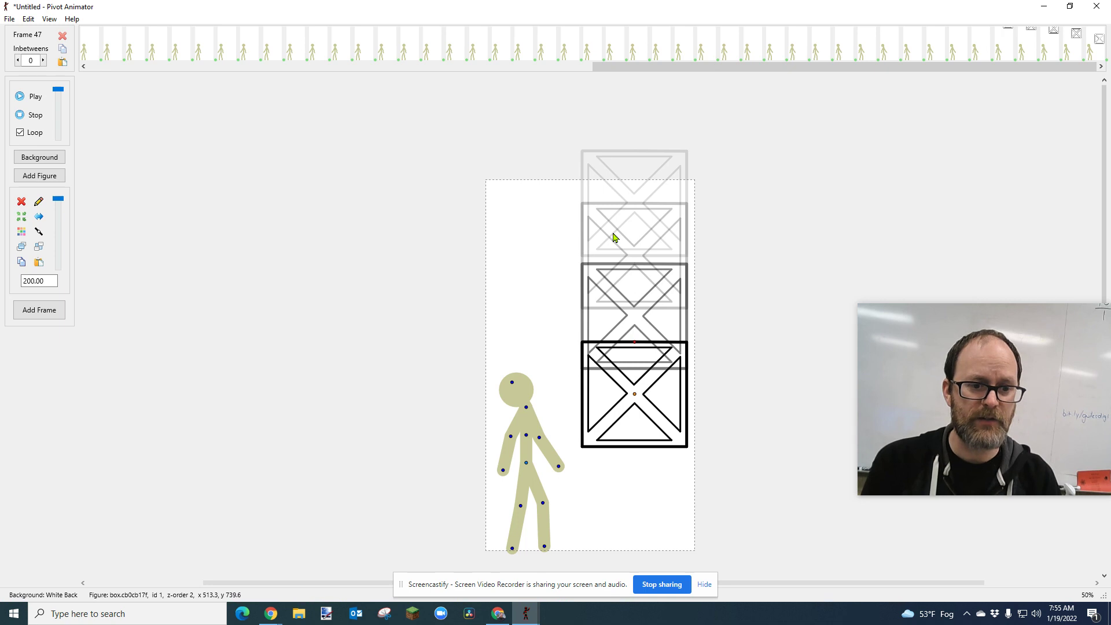
key(Down)
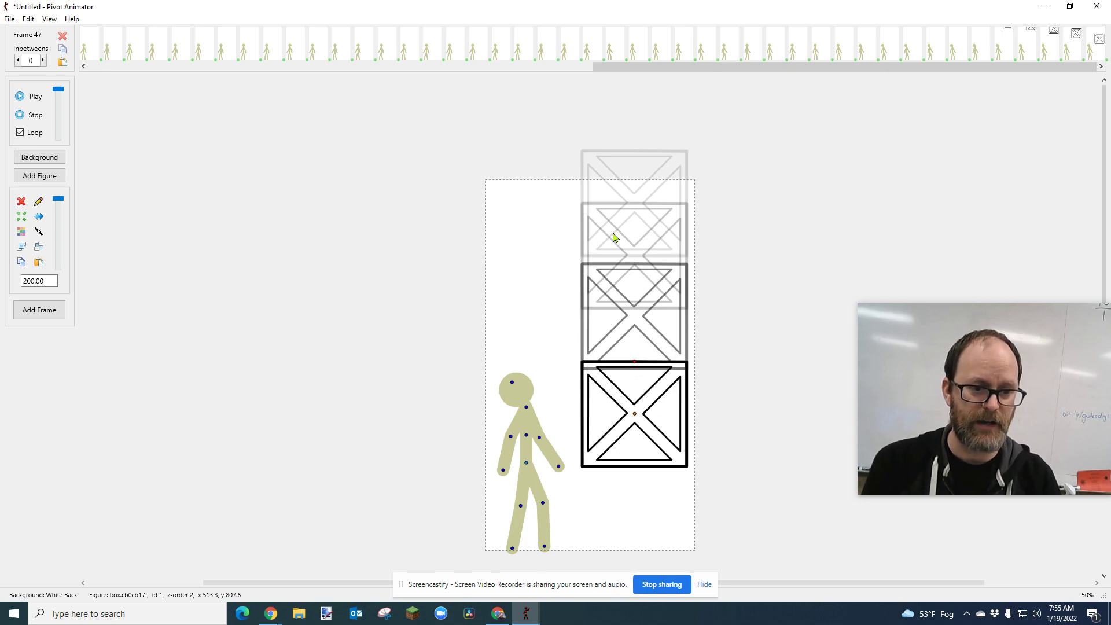
key(Up)
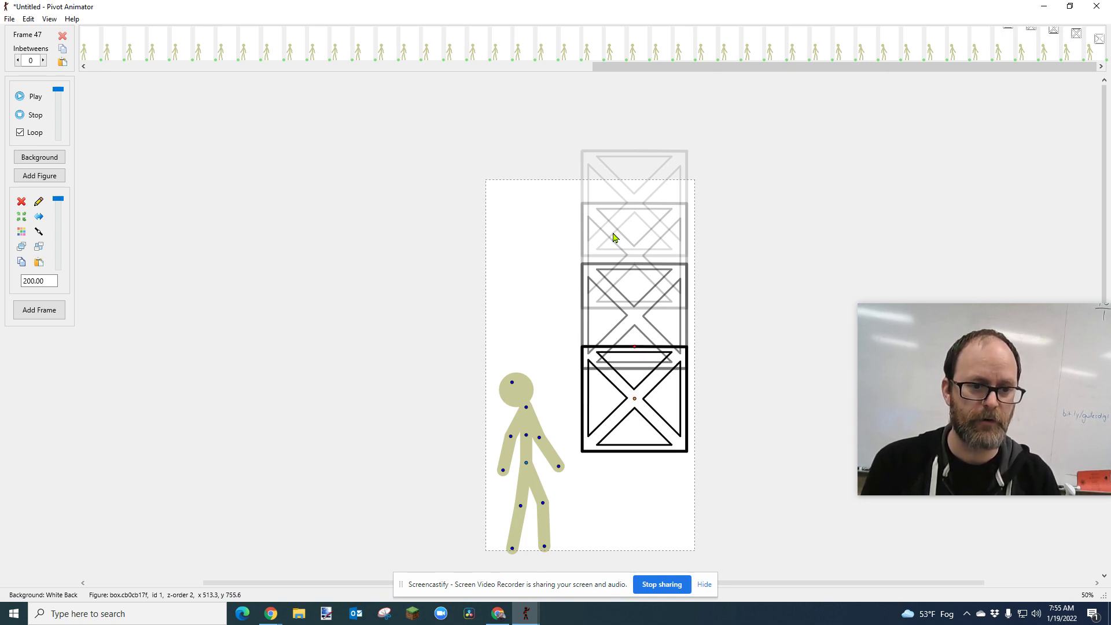
key(Return)
Step: Land the box on the bottom edge of the canvas, at a y position of about 1094
key(Down)
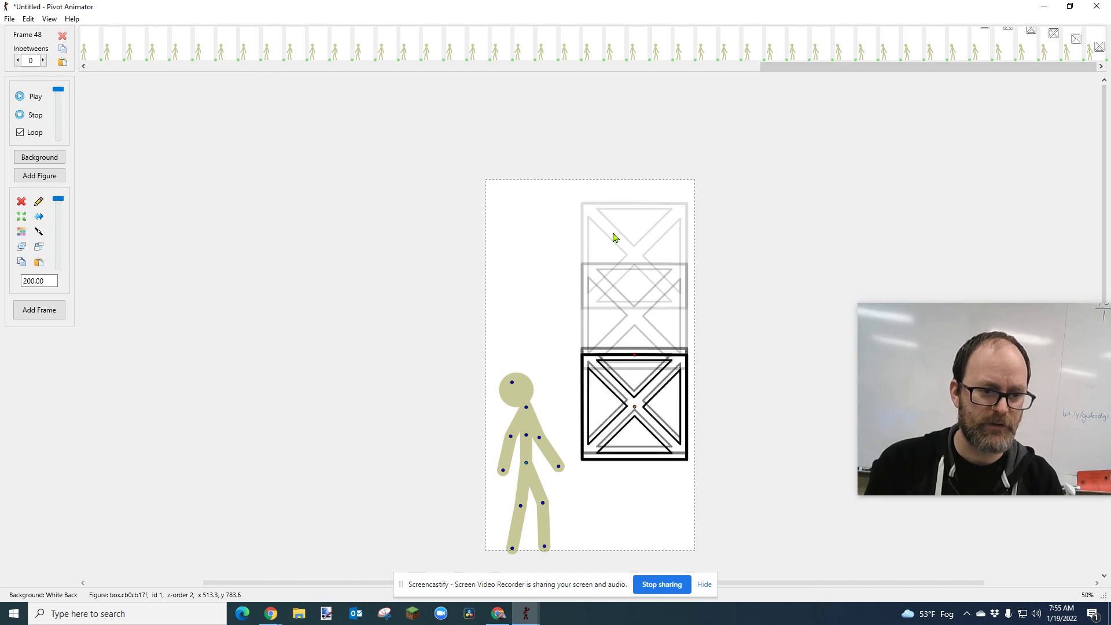
key(Down)
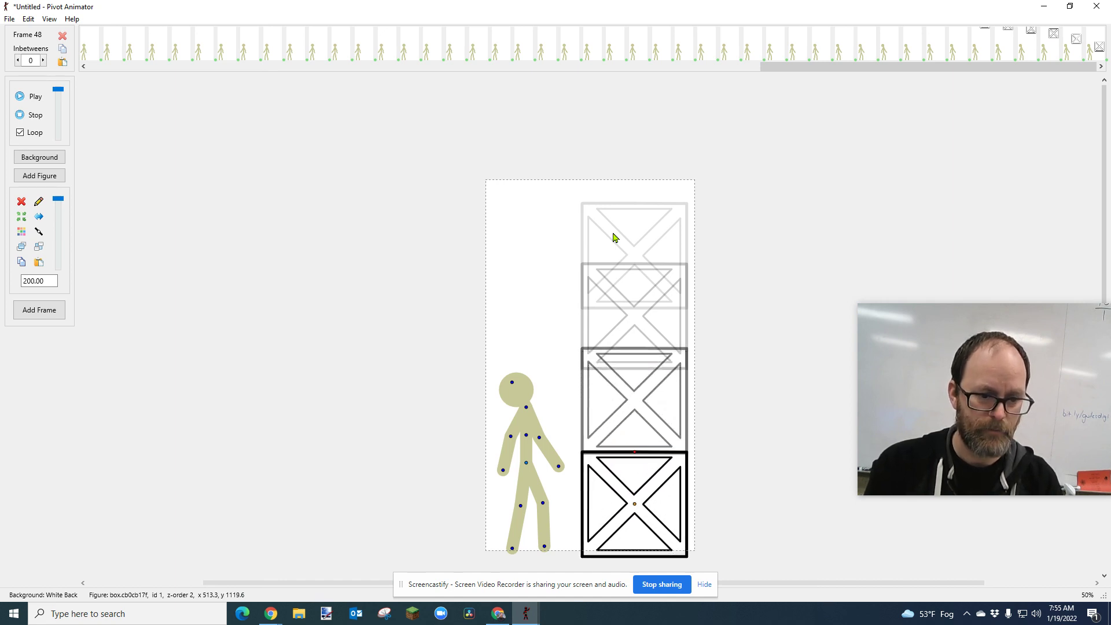
key(Up)
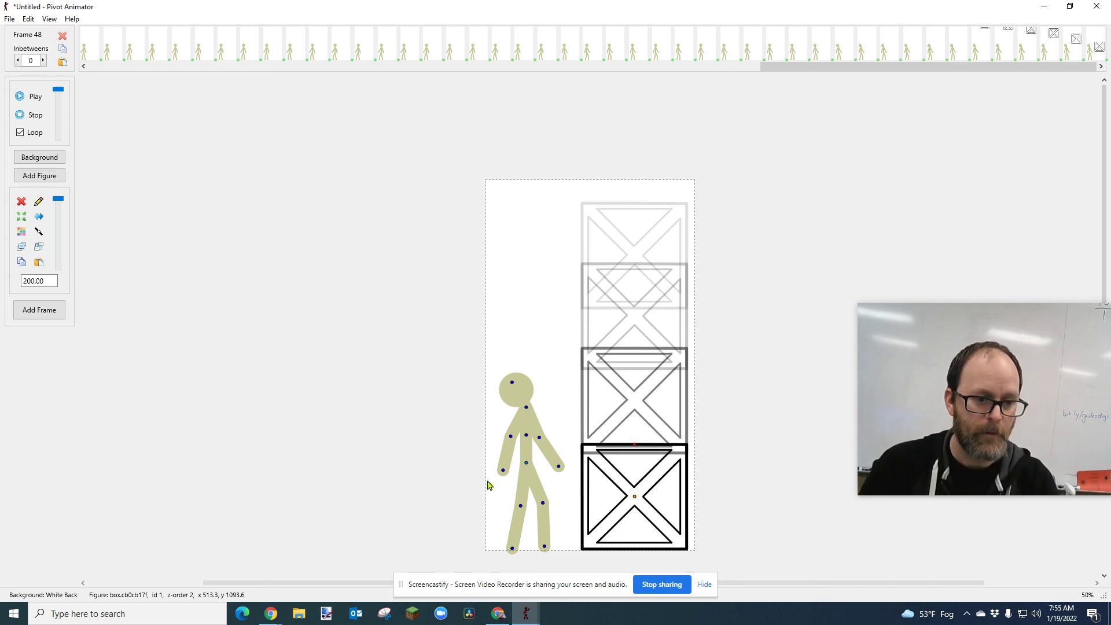
Step: Nudge the stick figure away from the box to x 136.7, turn its head to about -98 degrees, and add a frame
click(526, 468)
key(Left)
key(Left)
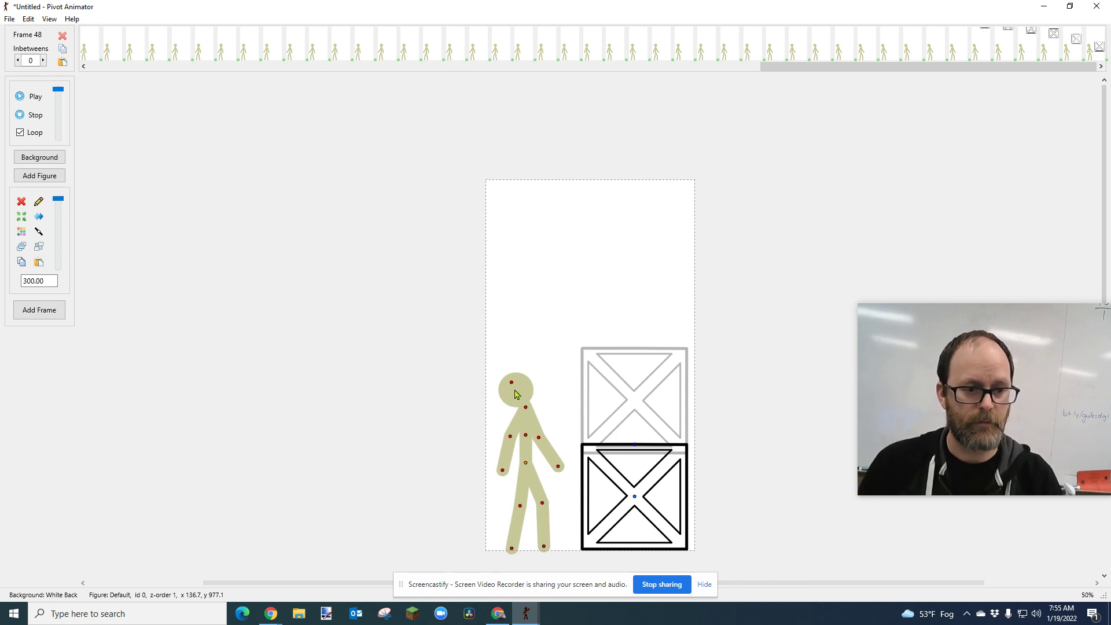
drag(512, 384, 524, 387)
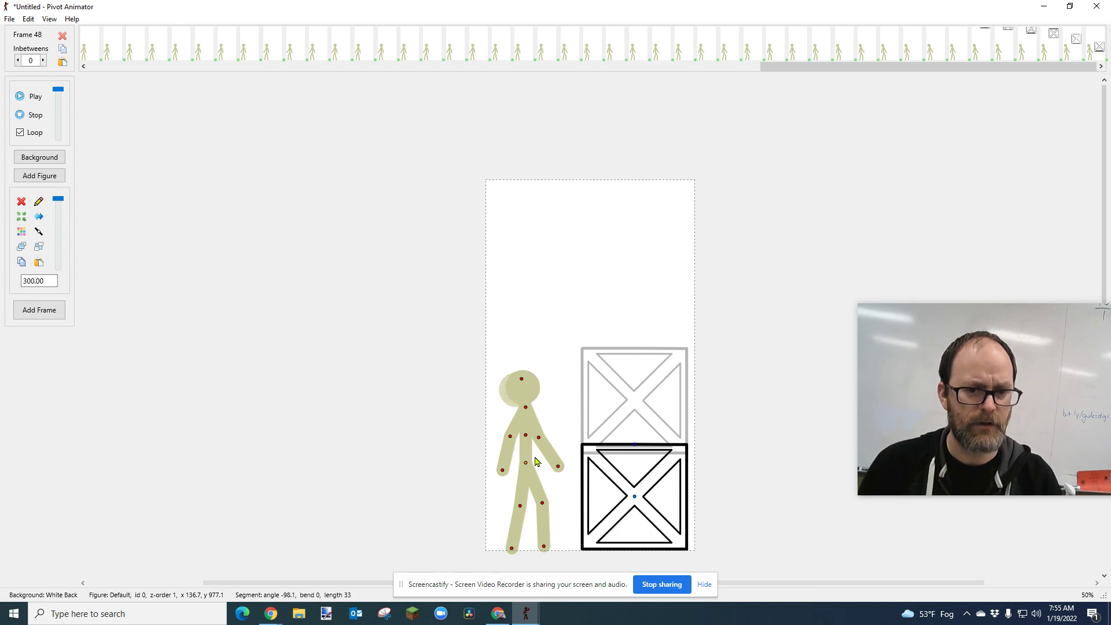
key(ctrl+f)
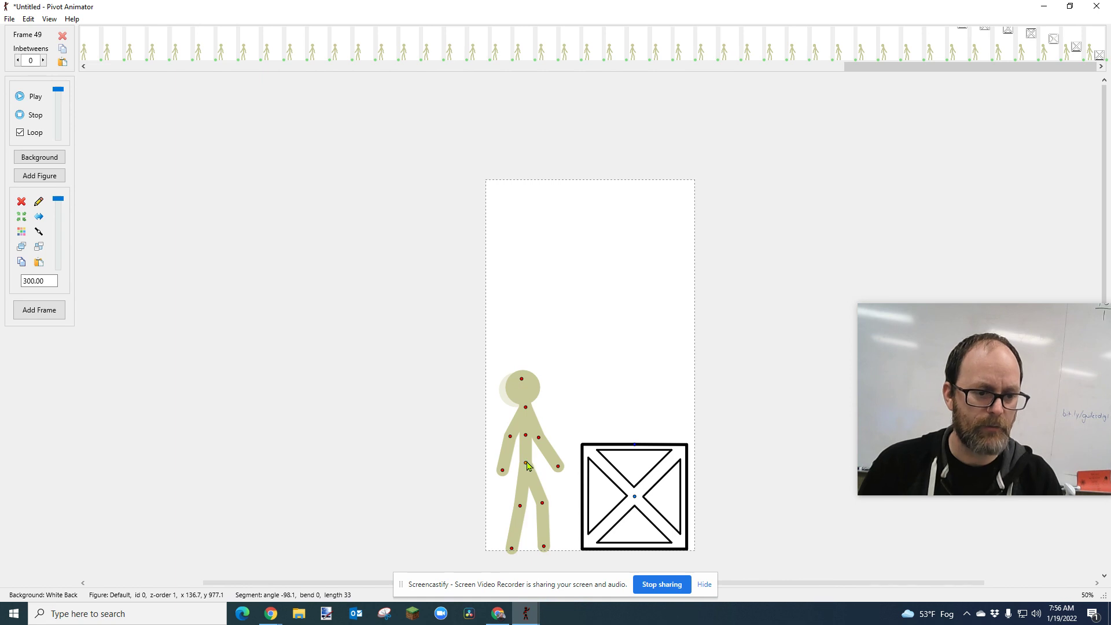
Step: Lift the stick figure off the ground and swing both arms outward, with the upper arm nearest the box at 38.5 degrees
drag(527, 466, 557, 418)
scroll(530, 480, up, 1)
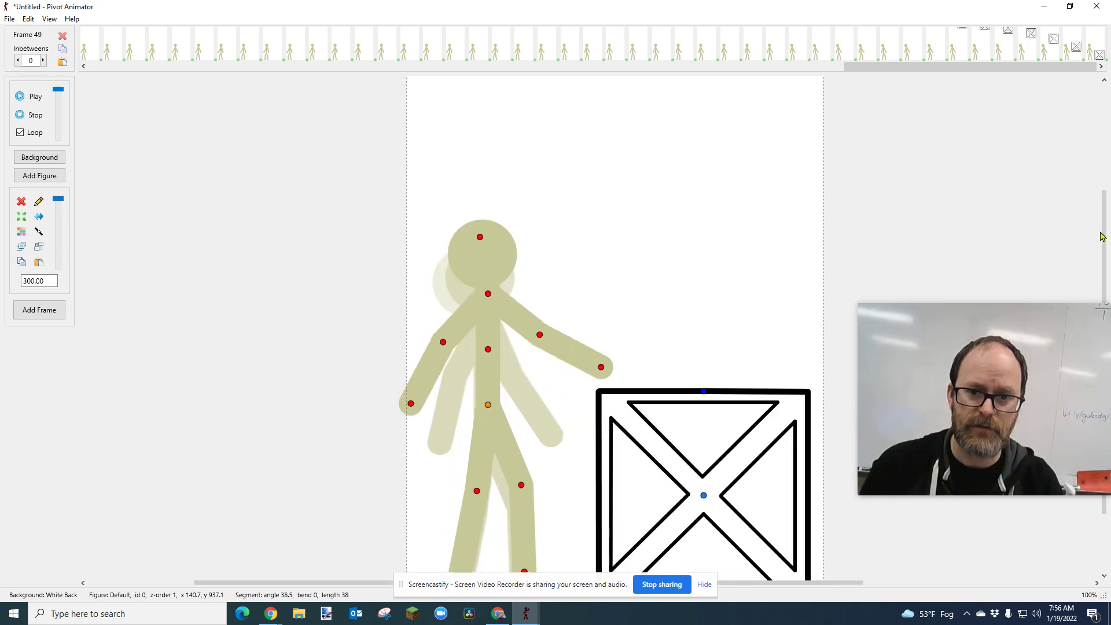
drag(1101, 236, 1102, 260)
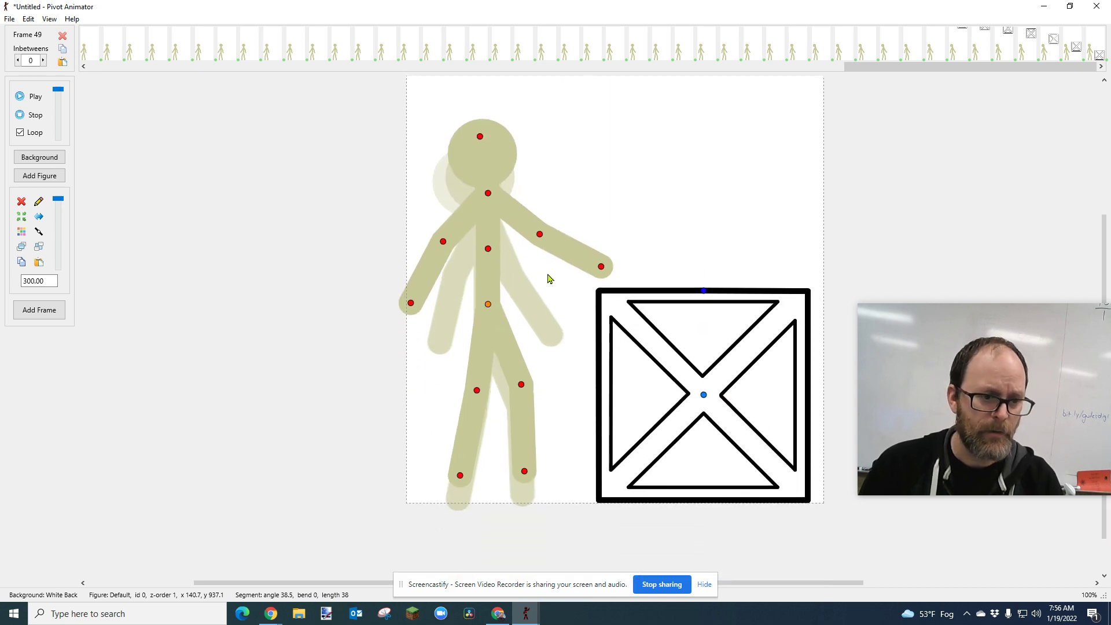
Step: Lower the stick figure slightly to a y position of about 955 and add a frame
drag(488, 304, 488, 305)
key(Down)
key(Down)
key(Down)
key(Down)
key(Down)
key(Down)
key(Down)
key(Down)
key(Down)
key(Down)
key(Down)
key(Down)
key(Down)
key(Down)
key(Down)
key(Down)
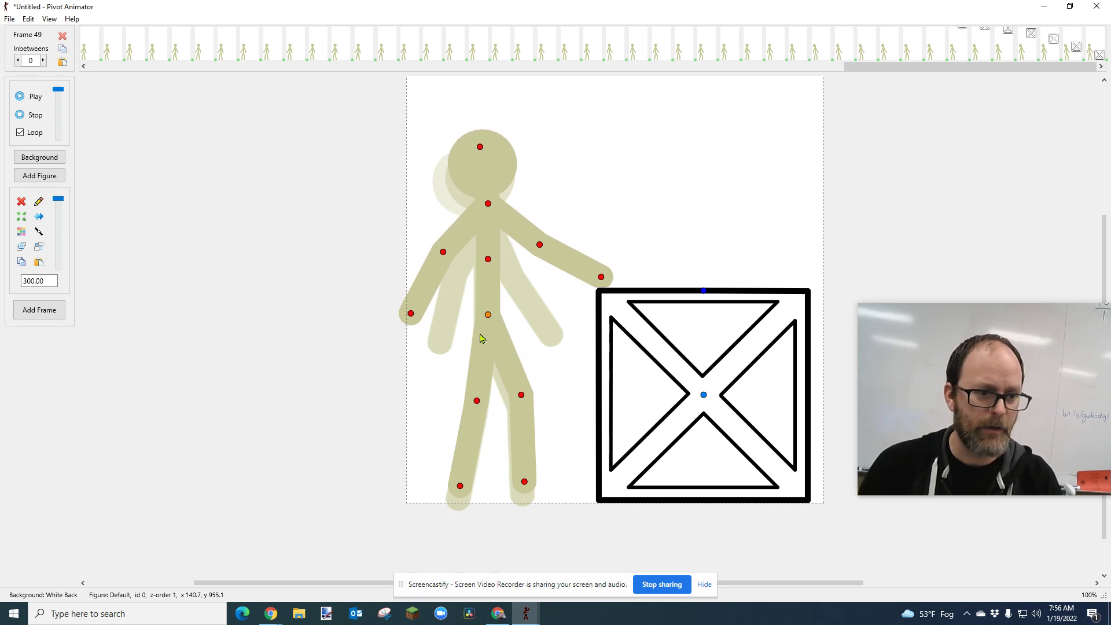
key(Return)
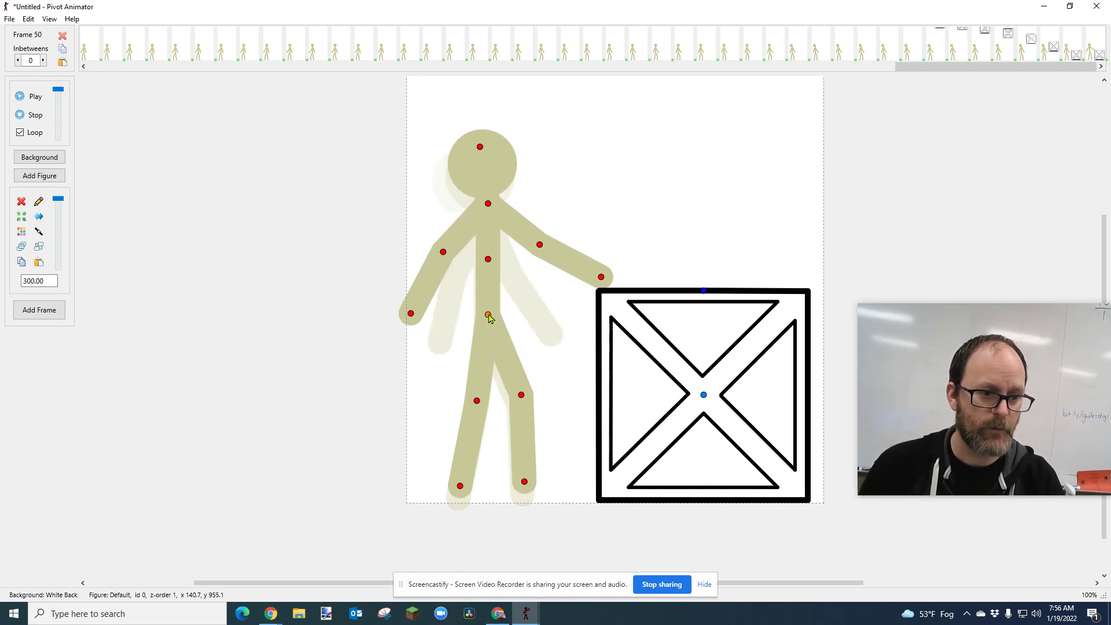
Step: Raise the stick figure higher off the ground to a y position of about 928
key(Up)
key(Up)
key(Up)
key(Up)
key(Up)
key(Up)
key(Up)
key(Up)
key(Up)
key(Up)
key(Up)
key(Up)
key(Up)
key(Up)
key(Up)
key(Up)
key(Up)
key(Up)
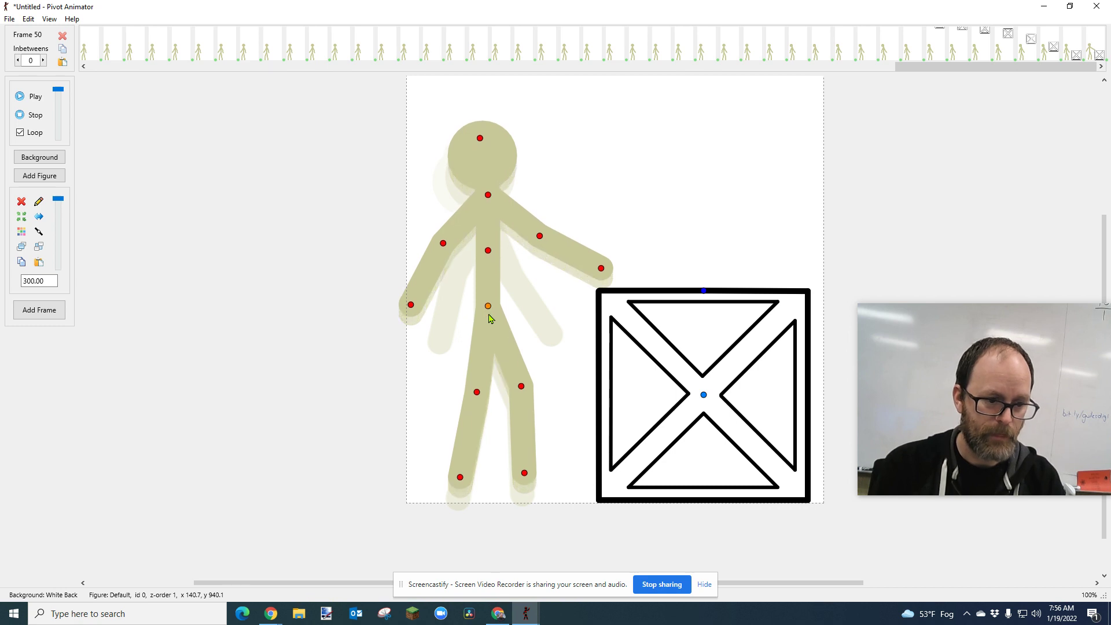
key(Up)
key(Up)
key(Up)
key(Up)
key(Up)
key(Up)
key(Up)
key(Up)
key(Up)
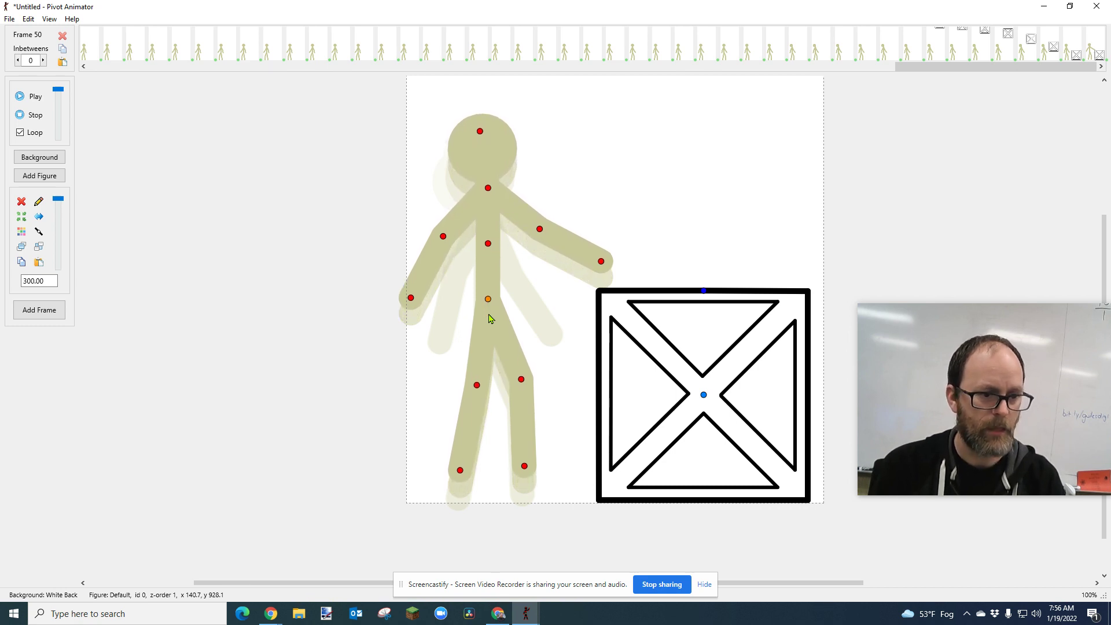
Step: Swing both arms farther out, with the upper arm nearest the box at about 31 degrees, and add a frame
drag(443, 239, 439, 232)
drag(539, 231, 544, 235)
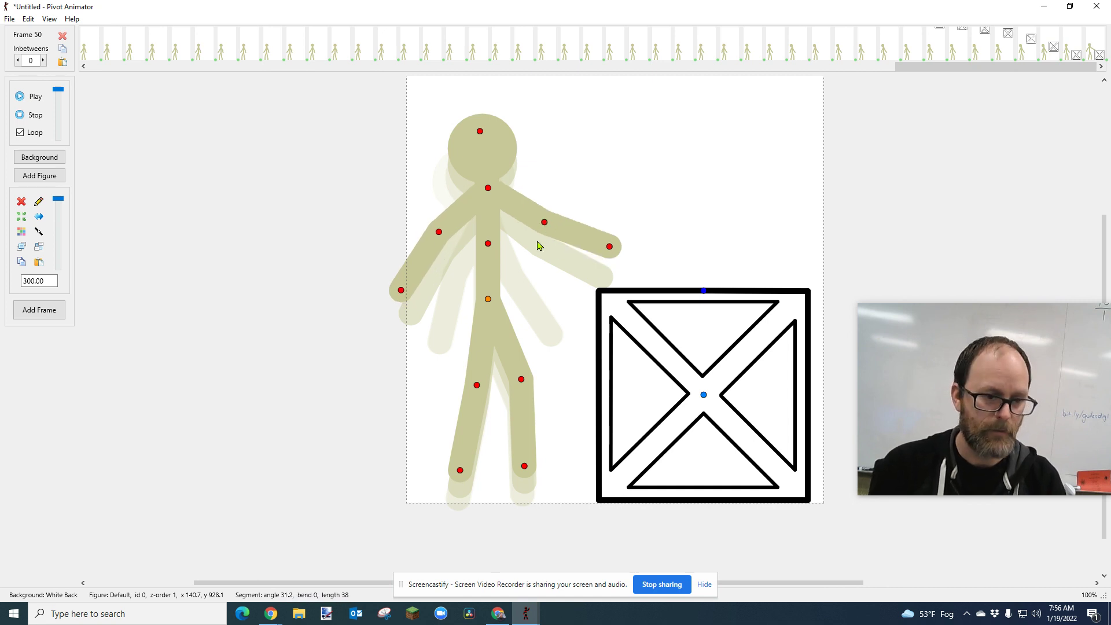
key(ctrl+f)
Step: Raise the stick figure higher above the ground to a y position of about 878
key(Up)
key(Up)
key(Up)
key(Up)
key(Up)
key(Up)
key(Up)
key(Up)
key(Up)
key(Up)
key(Up)
key(Up)
key(Up)
key(Up)
key(Up)
key(Up)
key(Up)
key(Up)
key(Up)
key(Up)
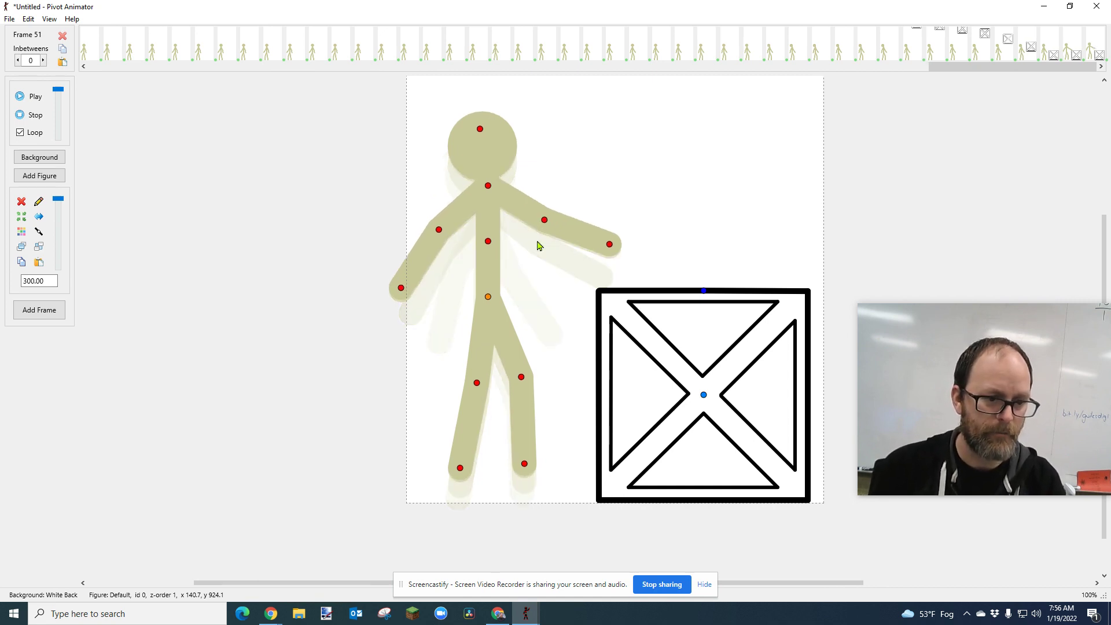
key(Up)
key(Up)
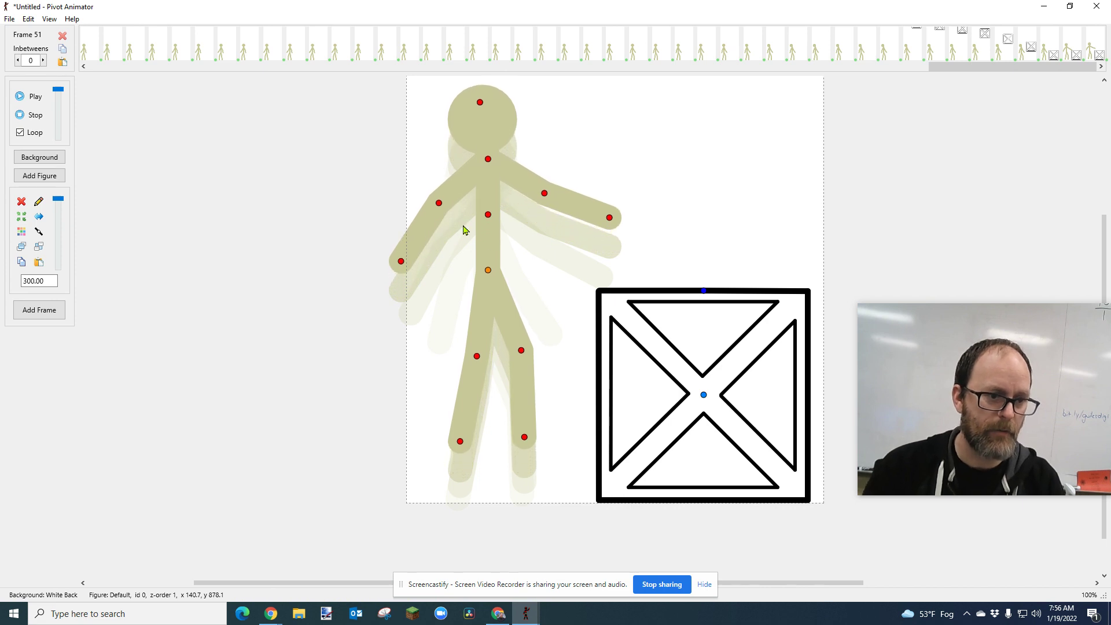
Step: Swing both arms farther outward, with the upper arm nearest the box at about 17 degrees and the other at about 150, and add a frame
drag(438, 203, 431, 192)
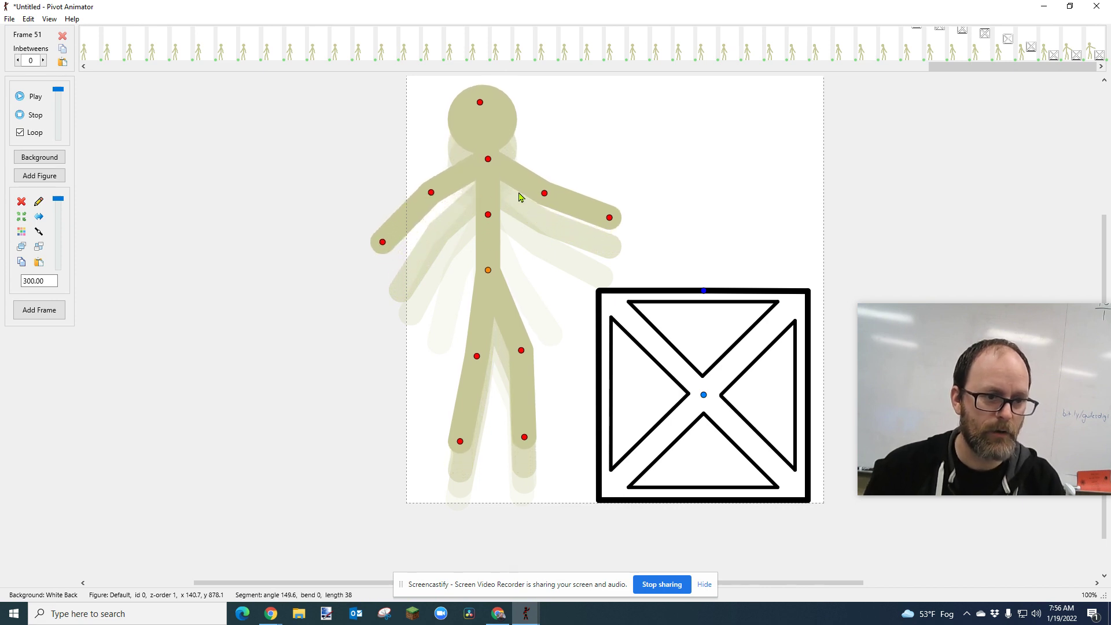
drag(546, 194, 551, 179)
key(Return)
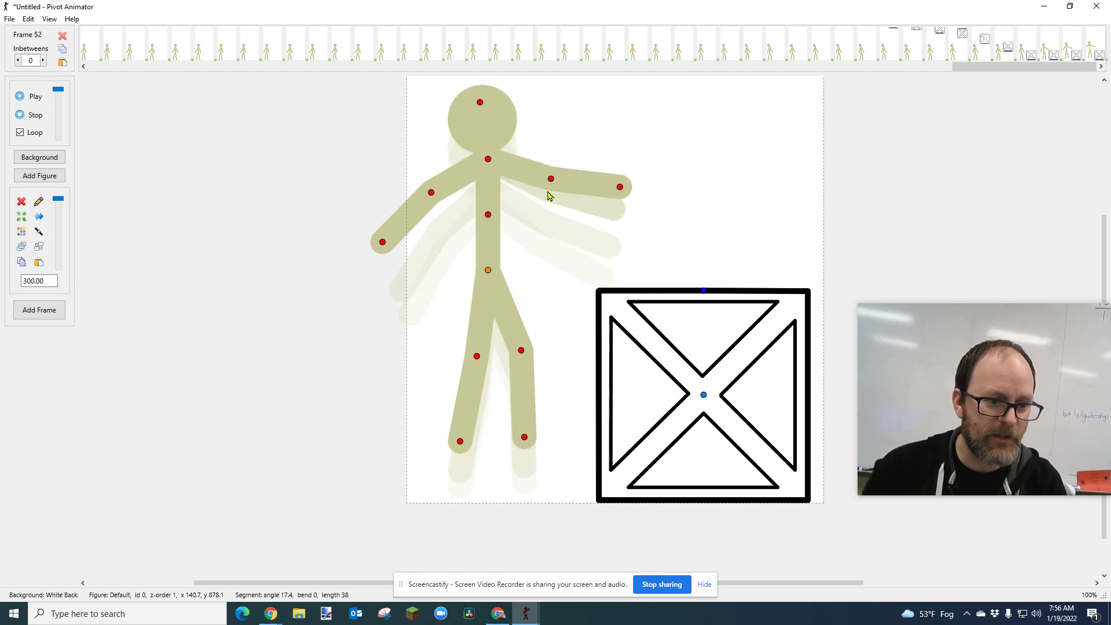
Step: Raise the stick figure to a y position of about 853 and add a frame
key(Up)
key(Up)
key(Up)
key(Up)
key(Up)
key(Up)
key(Up)
key(Up)
key(Up)
key(Up)
key(Up)
key(Up)
key(Up)
key(Up)
key(Up)
key(Up)
key(Up)
key(Up)
key(Up)
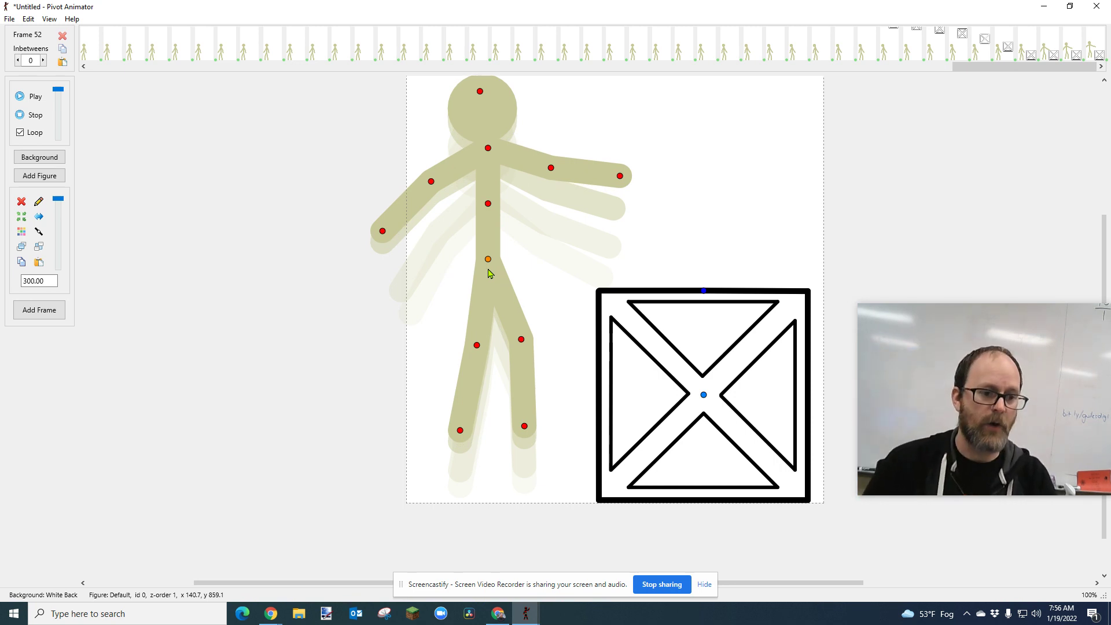
key(Up)
key(Up)
key(Up)
key(Up)
key(Up)
key(Up)
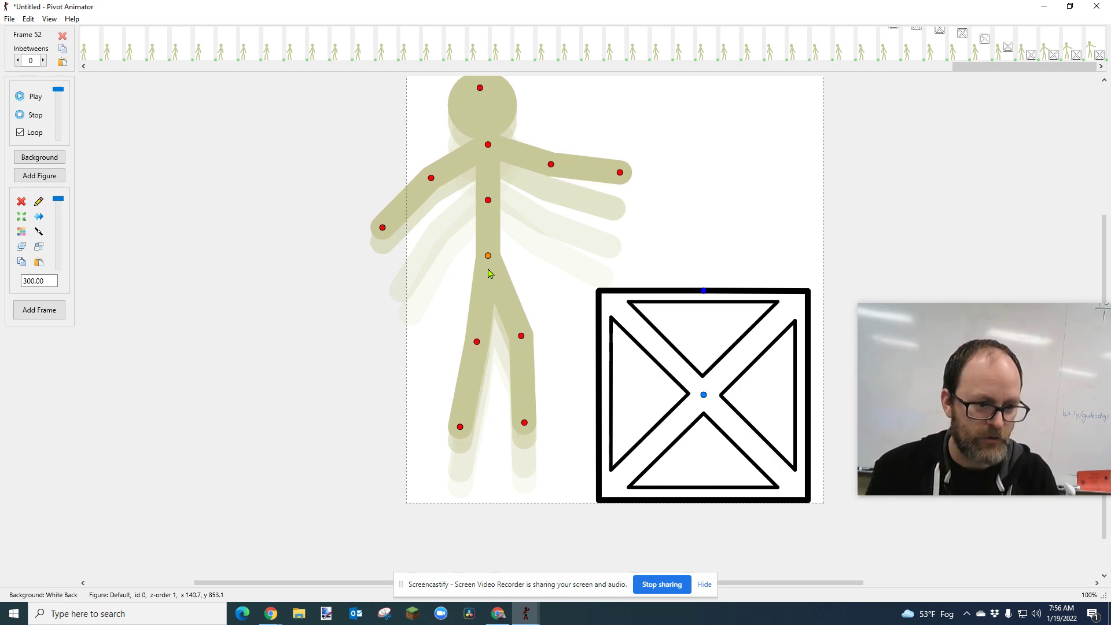
key(Return)
Step: Raise the stick figure to a y position of about 848 and add a frame
key(Up)
key(Up)
key(Up)
key(Up)
key(Up)
key(Up)
key(Up)
key(Up)
key(Up)
key(Up)
key(Up)
key(Up)
key(Up)
key(Up)
key(Up)
key(Up)
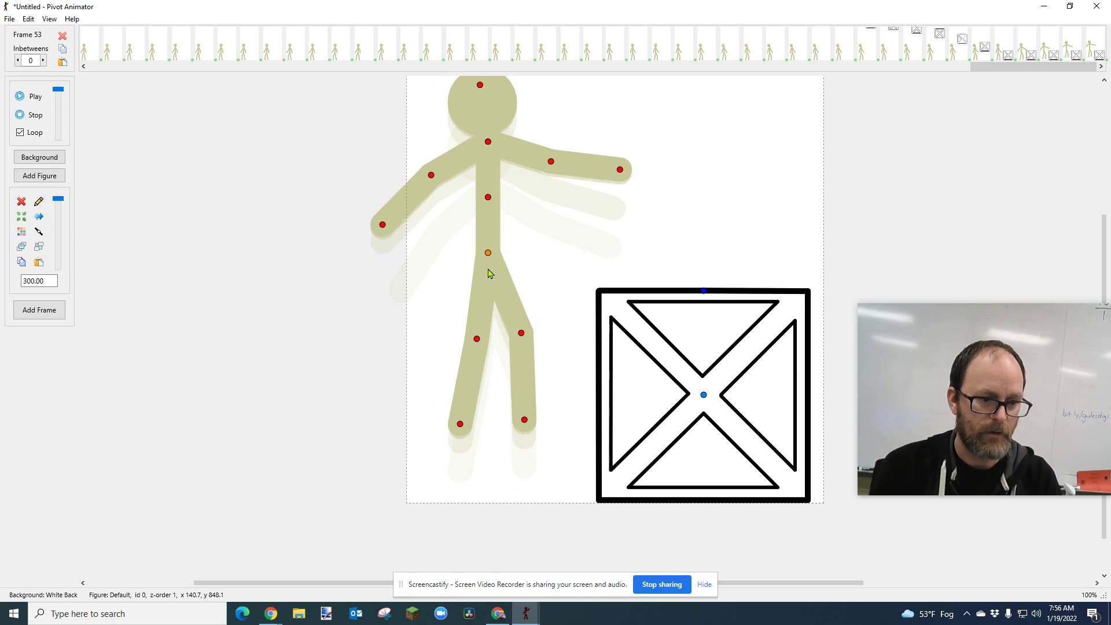
key(Return)
Step: Raise the stick figure to a y position of about 836 and add a frame
key(Up)
key(Up)
key(Up)
key(Up)
key(Up)
key(Up)
key(Up)
key(Up)
key(Up)
key(Up)
key(Up)
key(Up)
key(Up)
key(Up)
key(Up)
key(Up)
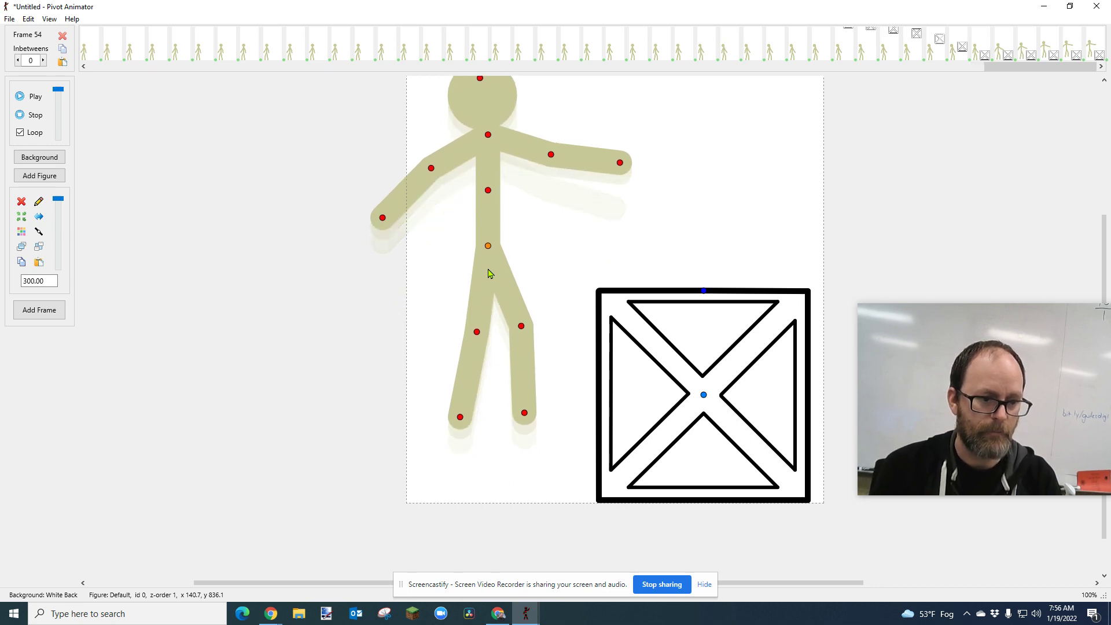
key(Return)
Step: Move the stick figure a little farther up and add a frame
key(Up)
key(Up)
key(Up)
key(Up)
key(Up)
key(Return)
Step: Raise the stick figure to the peak of its jump at a y position of about 810 and add a frame
key(Up)
key(Up)
key(Up)
key(Up)
key(Up)
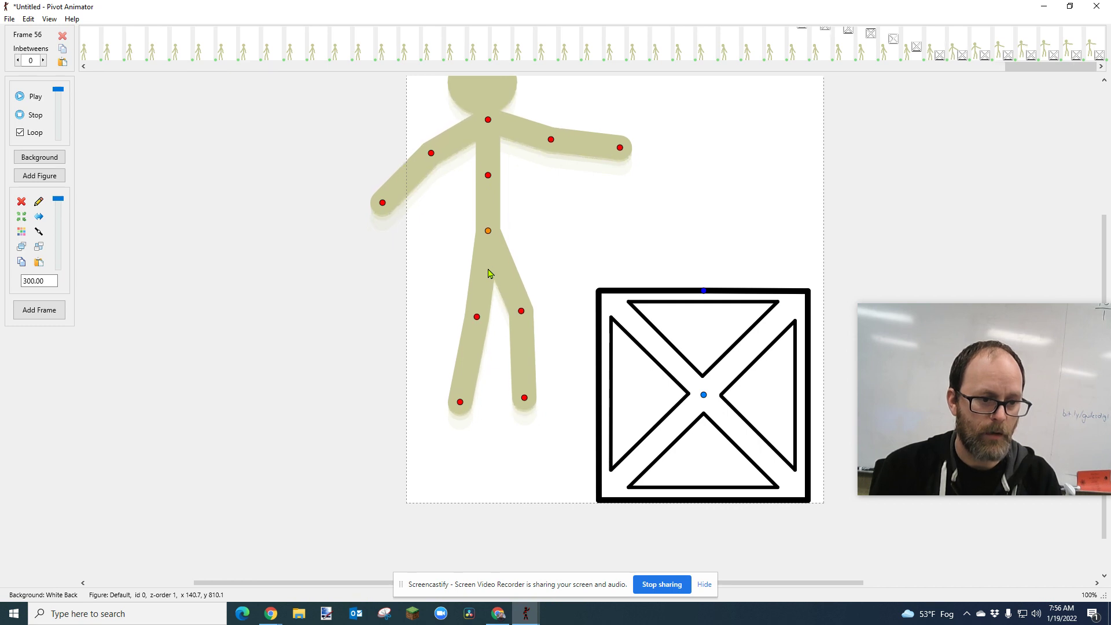
key(Return)
Step: Start the descent by lowering the stick figure slightly to a y position of about 815, and add a frame
key(Down)
key(Down)
key(Down)
key(Down)
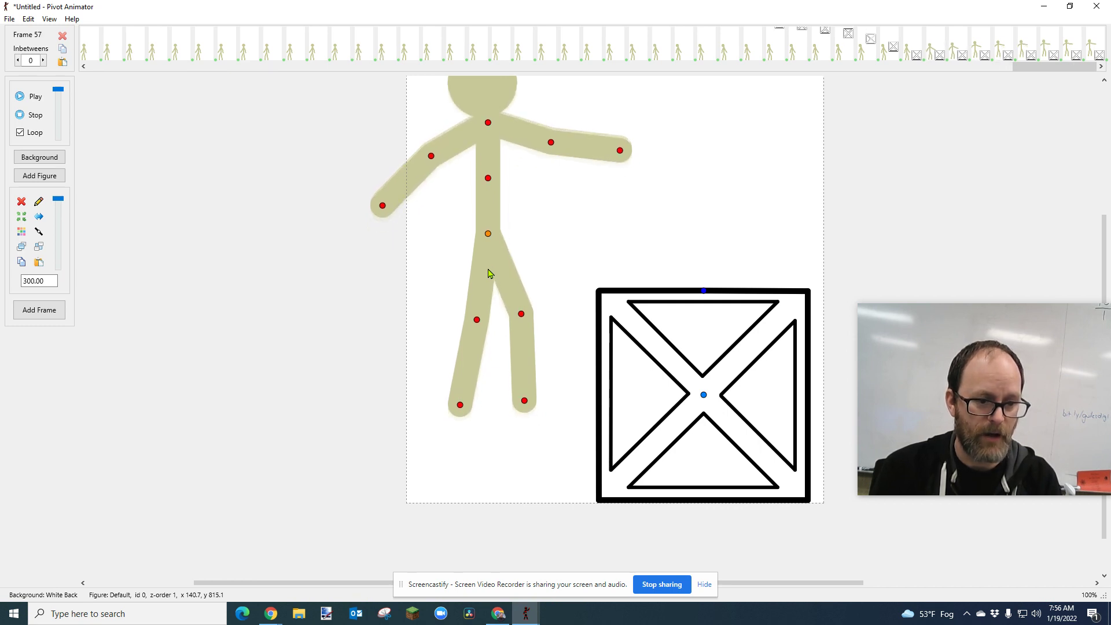
key(Return)
Step: Lower the stick figure farther to a y position of about 840 and add a frame
key(Down)
key(Down)
key(Down)
key(Down)
key(Down)
key(Down)
key(Down)
key(Down)
key(Down)
key(Down)
key(Down)
key(Down)
key(Down)
key(Down)
key(Down)
key(Down)
key(Down)
key(Down)
key(Down)
key(Down)
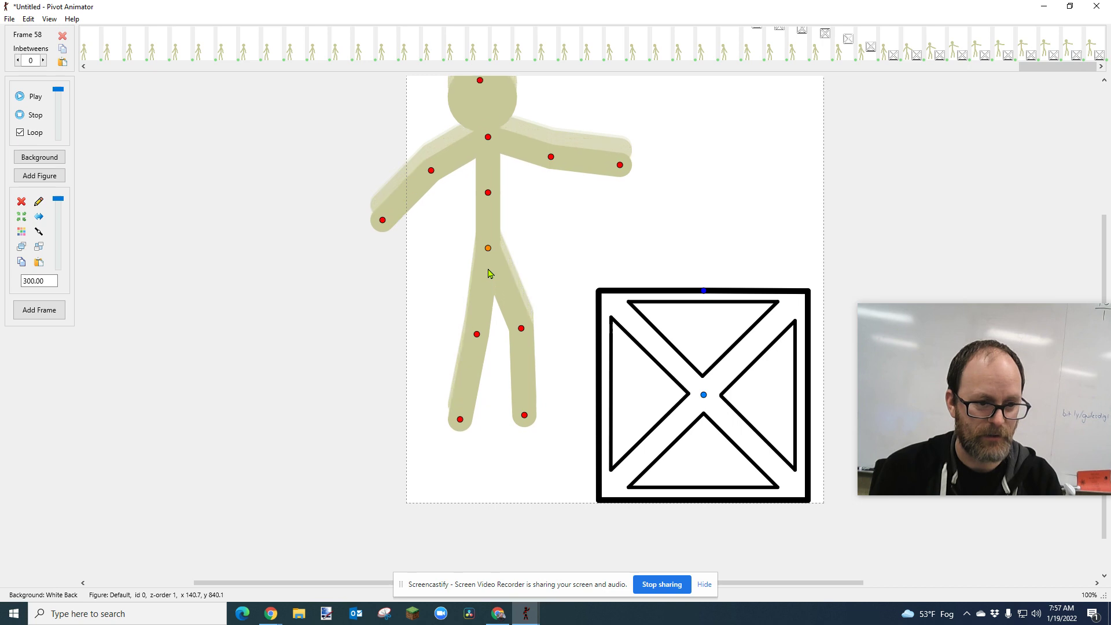
key(Return)
Step: Lower the stick figure to a y position of about 852 and add a frame
key(Down)
key(Down)
key(Down)
key(Down)
key(Down)
key(Down)
key(Down)
key(Down)
key(Down)
key(Down)
key(Down)
key(Down)
key(Down)
key(Down)
key(Down)
key(Down)
key(Down)
key(Down)
key(Down)
key(Down)
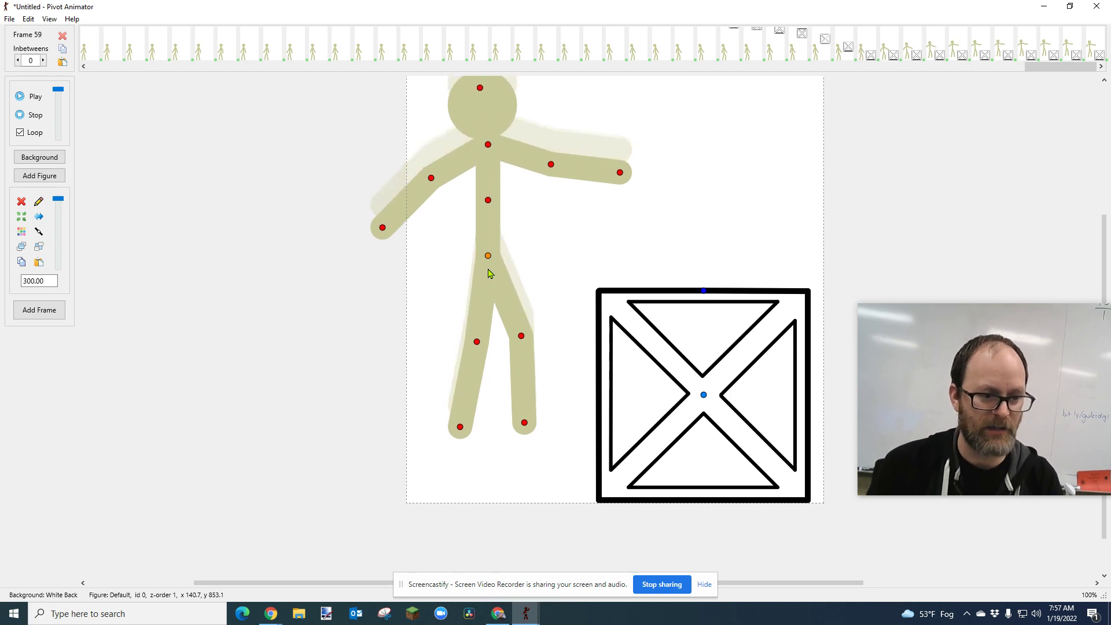
Step: Move the stick figure farther down for the accelerating descent and add another frame
key(Down)
key(Down)
key(Down)
key(Down)
key(Return)
Step: Drop the stick figure to a y position of about 967 so its feet come near the bottom edge of the canvas
key(Down)
key(Down)
key(Down)
key(Down)
key(Down)
key(Down)
key(Down)
key(Down)
key(Down)
key(Down)
key(Down)
key(Down)
key(Down)
key(Down)
key(Down)
key(Down)
key(Down)
key(Down)
key(Down)
key(Down)
key(Down)
key(Down)
key(Down)
key(Down)
key(Down)
key(Down)
key(Down)
key(Down)
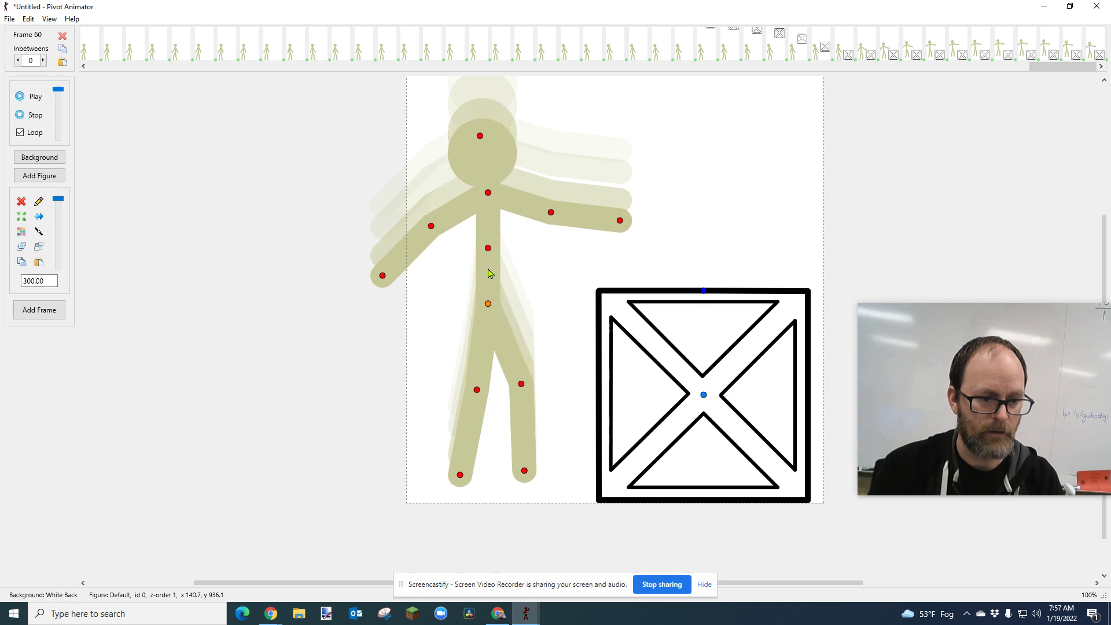
key(Down)
key(Down)
key(Down)
key(Down)
key(Down)
key(Down)
key(Down)
key(Down)
key(Down)
key(Down)
key(Down)
key(Down)
key(Down)
key(Down)
key(Down)
key(Down)
key(Down)
key(Down)
key(Down)
key(Down)
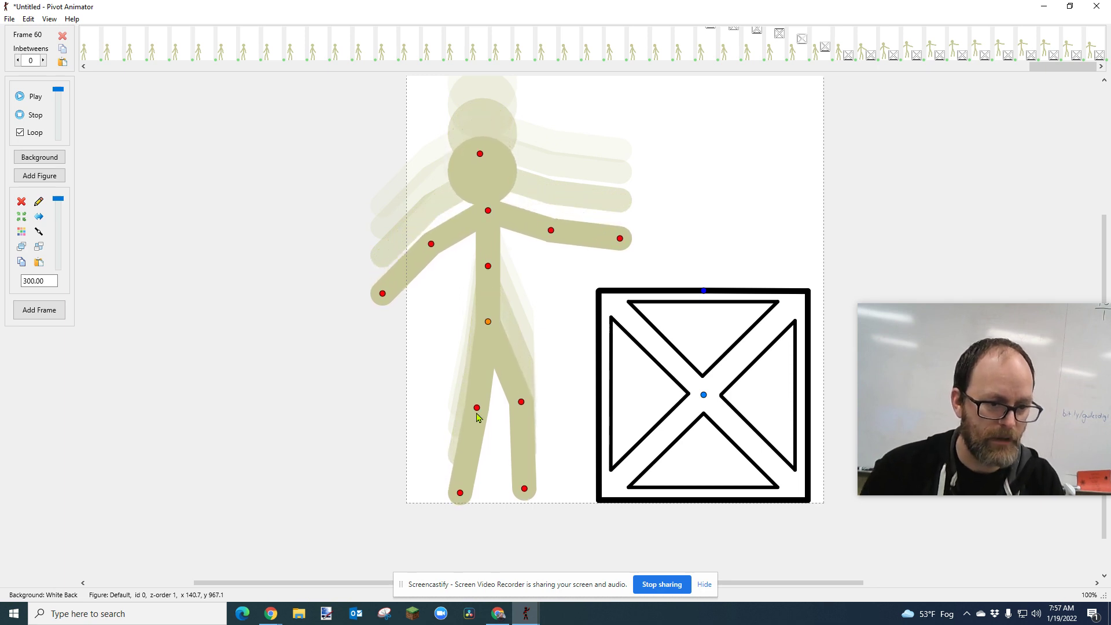
Step: Spread the stick figure's legs for the landing, swinging the rear leg back and the front leg slightly toward the box
drag(477, 408, 420, 479)
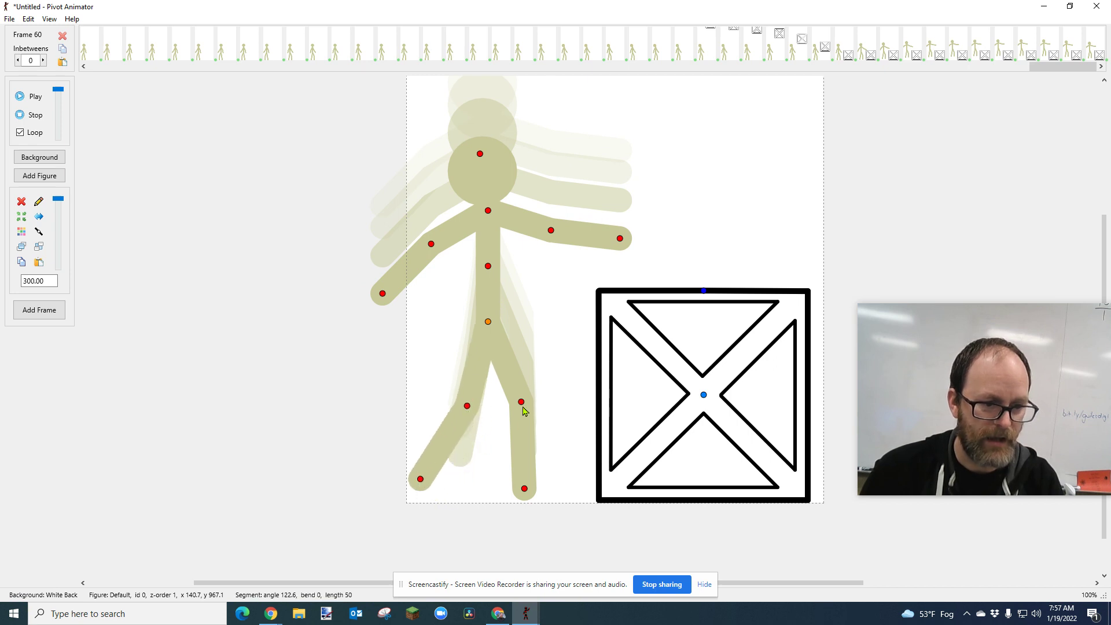
drag(522, 403, 532, 400)
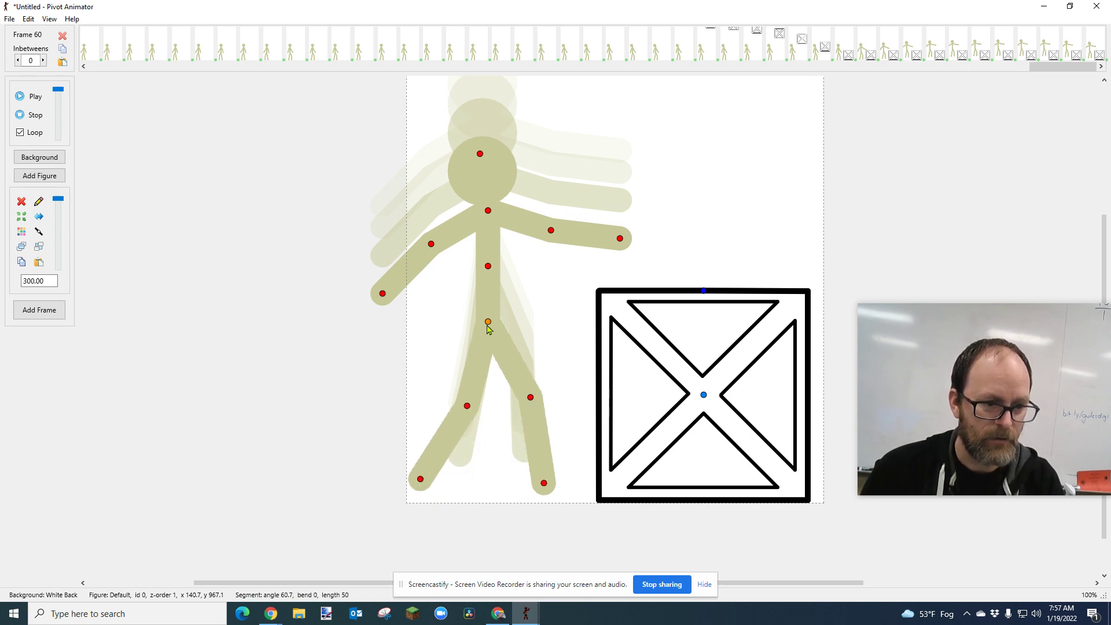
Step: Settle the figure's feet on the ground at a y position of about 985, readjust the rear leg, and add the frame
drag(488, 324, 488, 326)
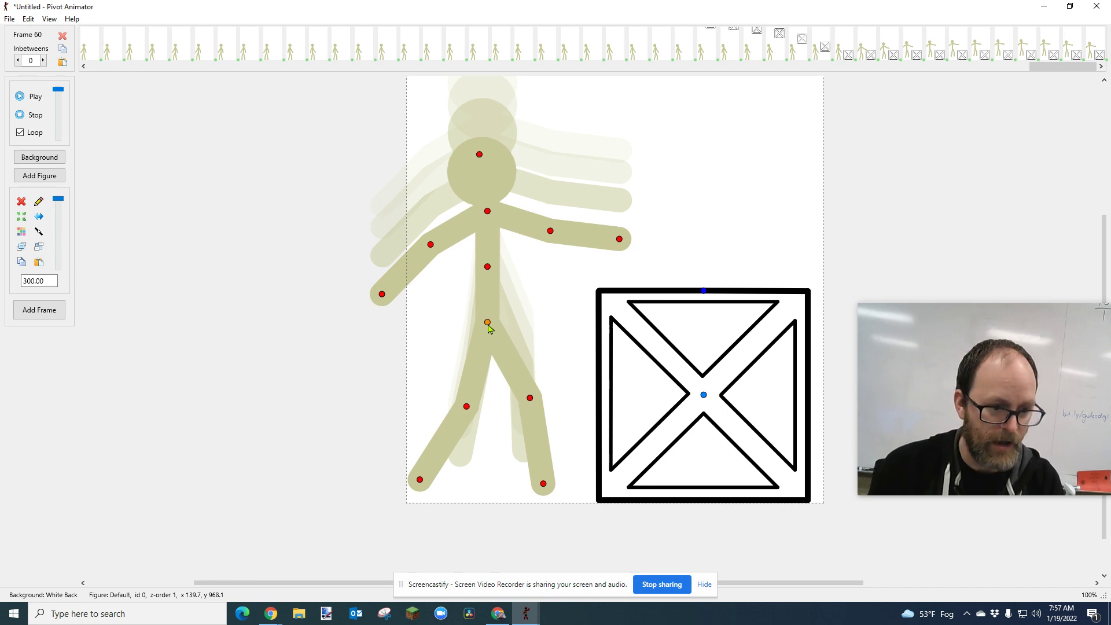
key(Down)
key(Down)
key(Down)
key(Down)
key(Down)
key(Down)
key(Down)
key(Down)
key(Down)
key(Down)
key(Down)
key(Down)
key(Down)
key(Down)
key(Down)
key(Down)
key(Down)
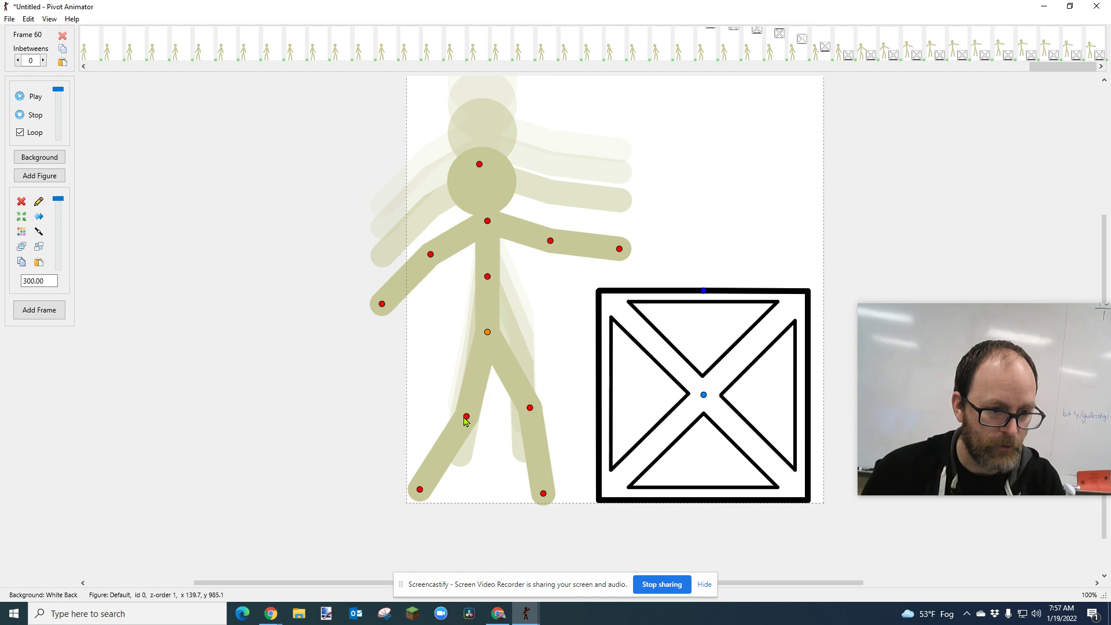
drag(467, 418, 469, 419)
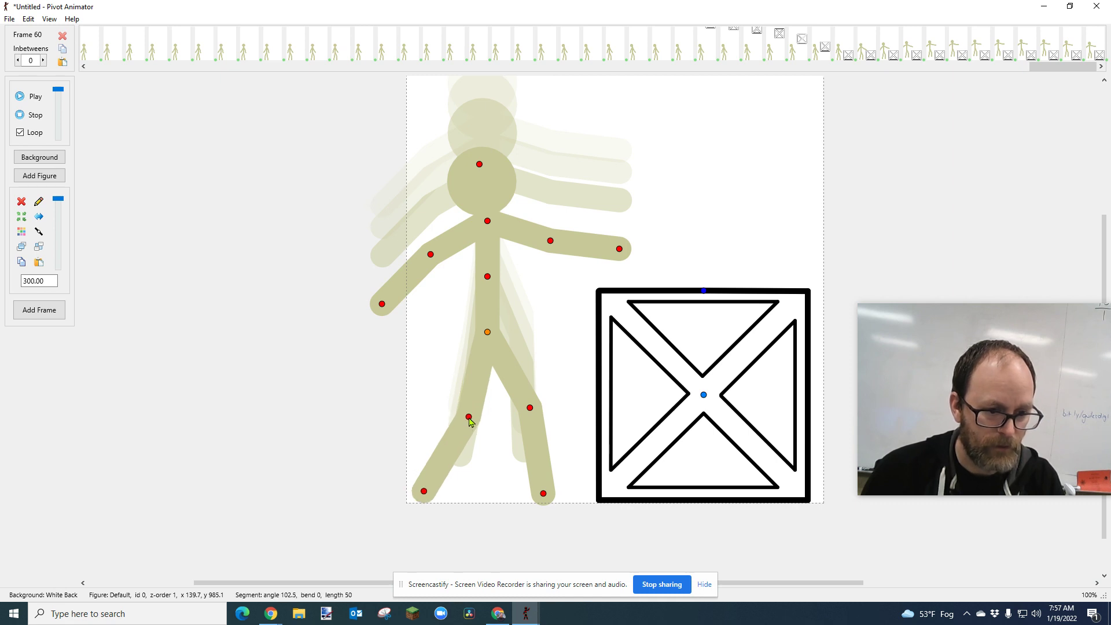
key(Return)
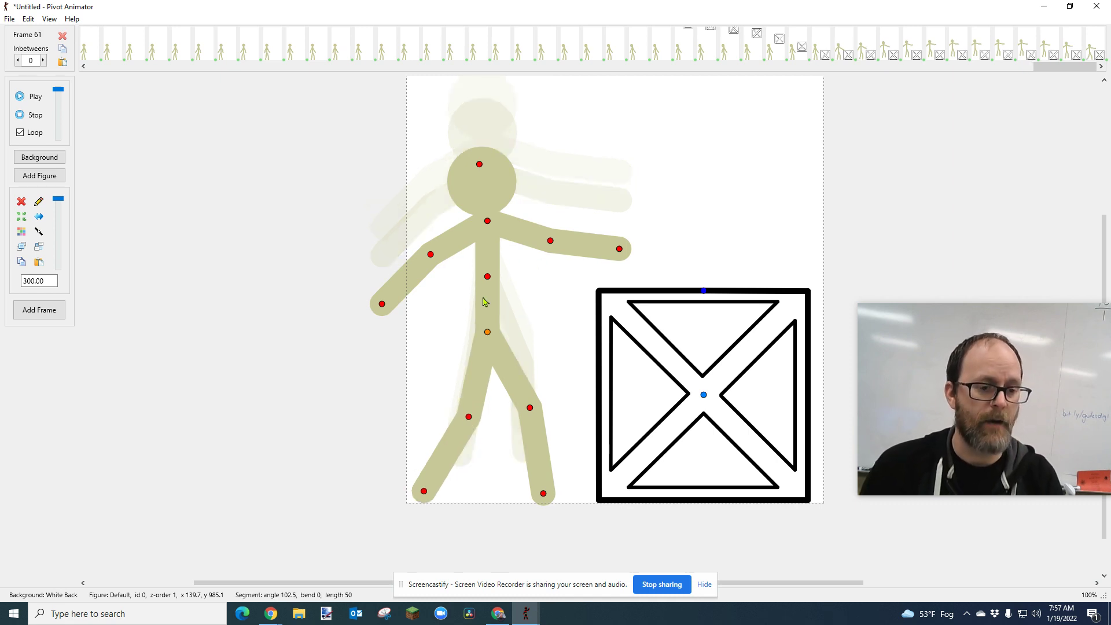
Step: Step back through the saved frames from the landing, past the jump, to the box's fall to review the motion
key(Left)
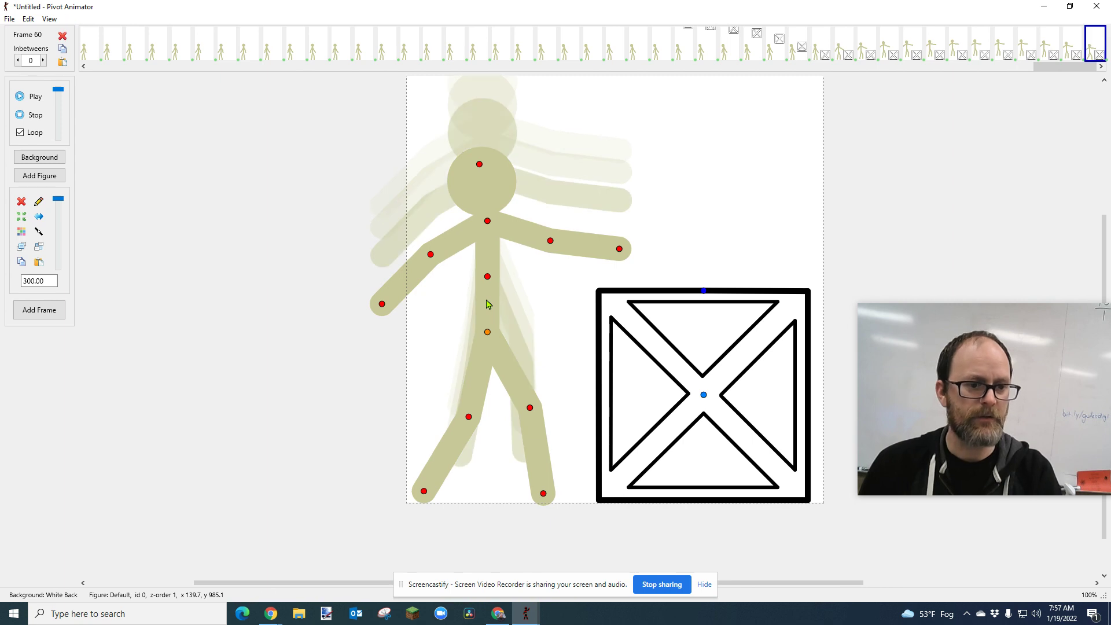
key(Left)
key(Left)
key(Left)
key(Left)
key(Right)
key(Right)
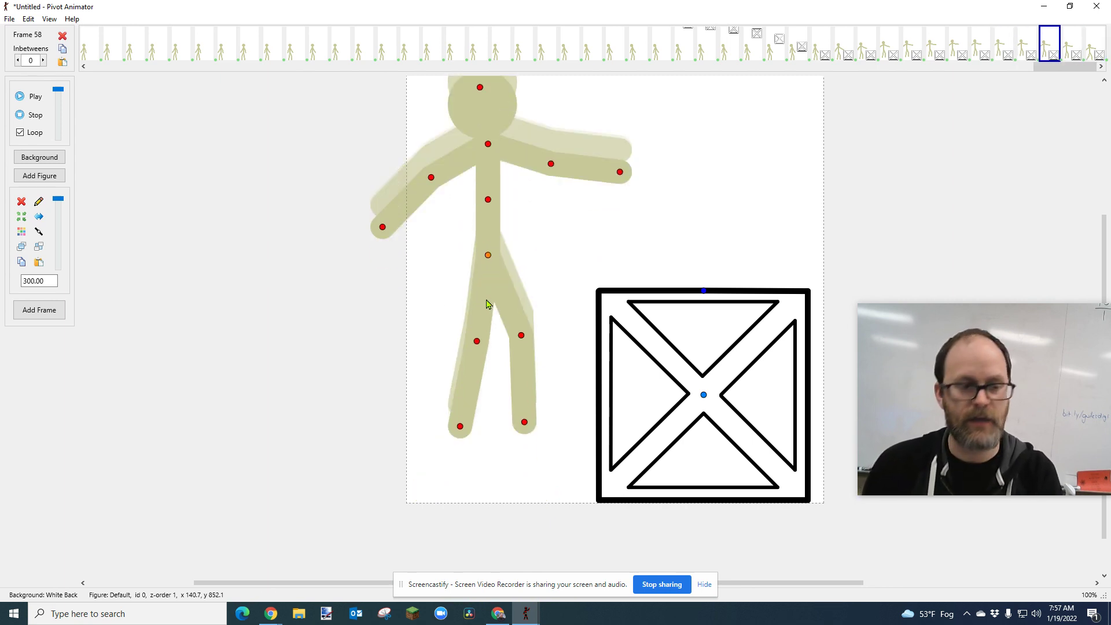
key(Left)
key(Left)
key(Left)
key(Left)
key(Left)
key(Left)
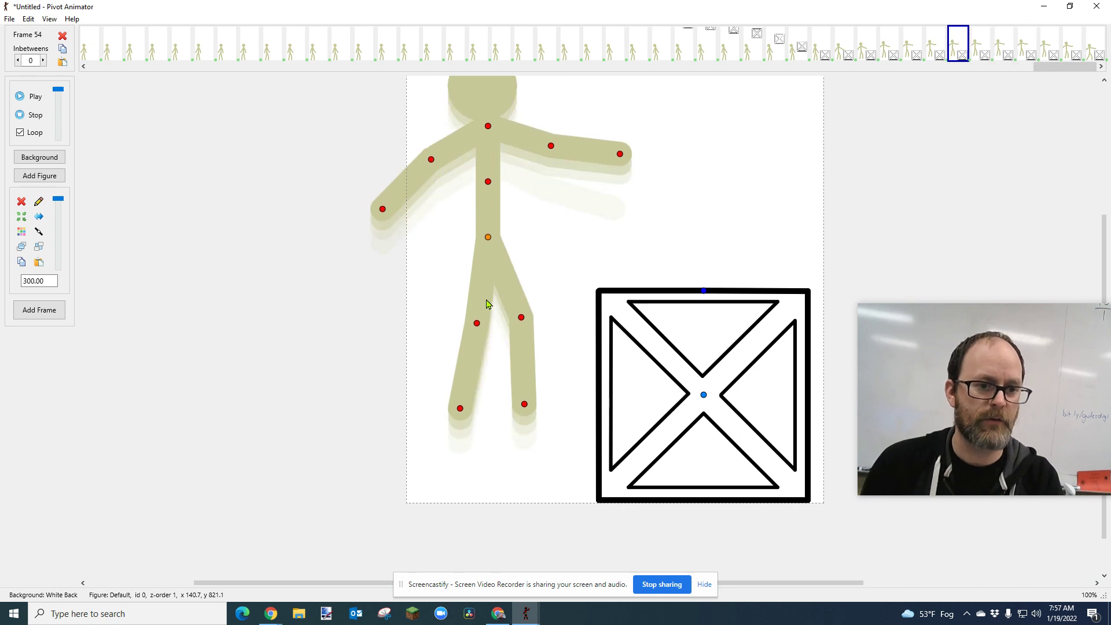
key(Left)
key(Left)
key(Left)
key(Left)
key(Left)
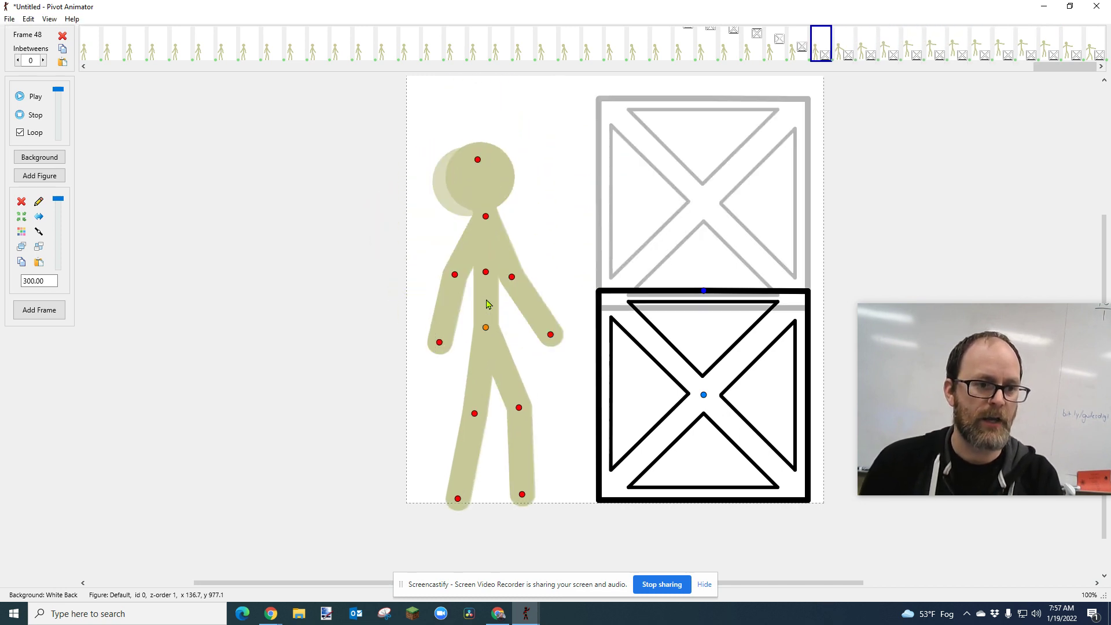
key(Left)
key(Left)
key(Left)
key(Left)
Step: Review the box's fall and the figure's jump frame by frame with the whole canvas in view, ending on frame 60
scroll(573, 323, down, 2)
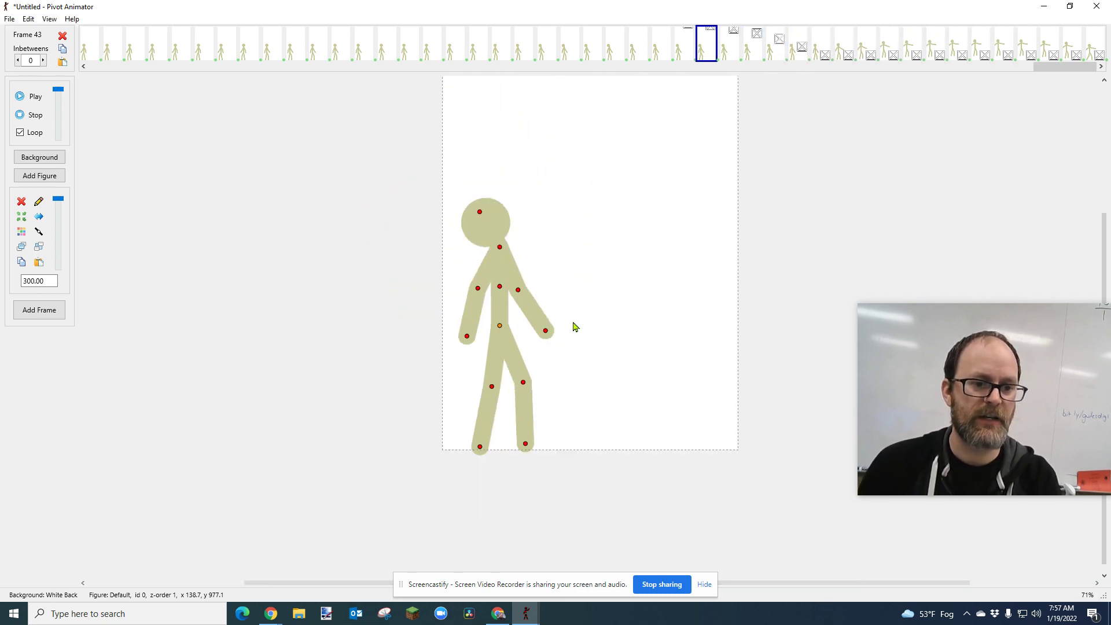
key(Right)
key(Right)
key(Right)
key(Right)
key(Right)
key(Right)
key(Left)
key(Left)
key(Left)
key(Left)
key(Left)
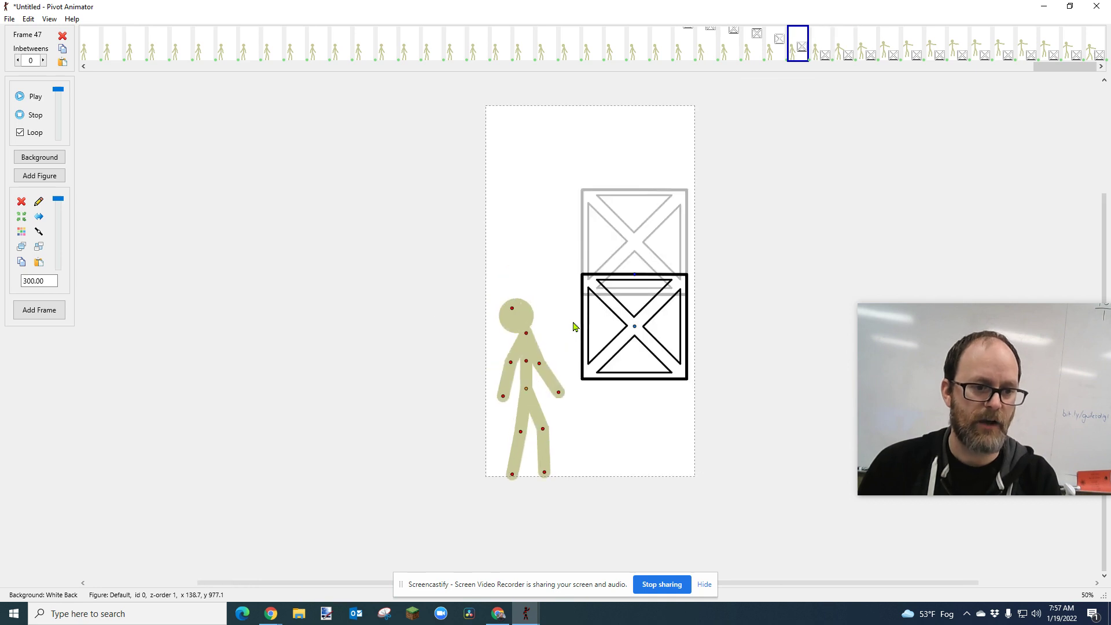
key(Left)
key(Left)
key(Right)
key(Right)
key(Right)
key(Right)
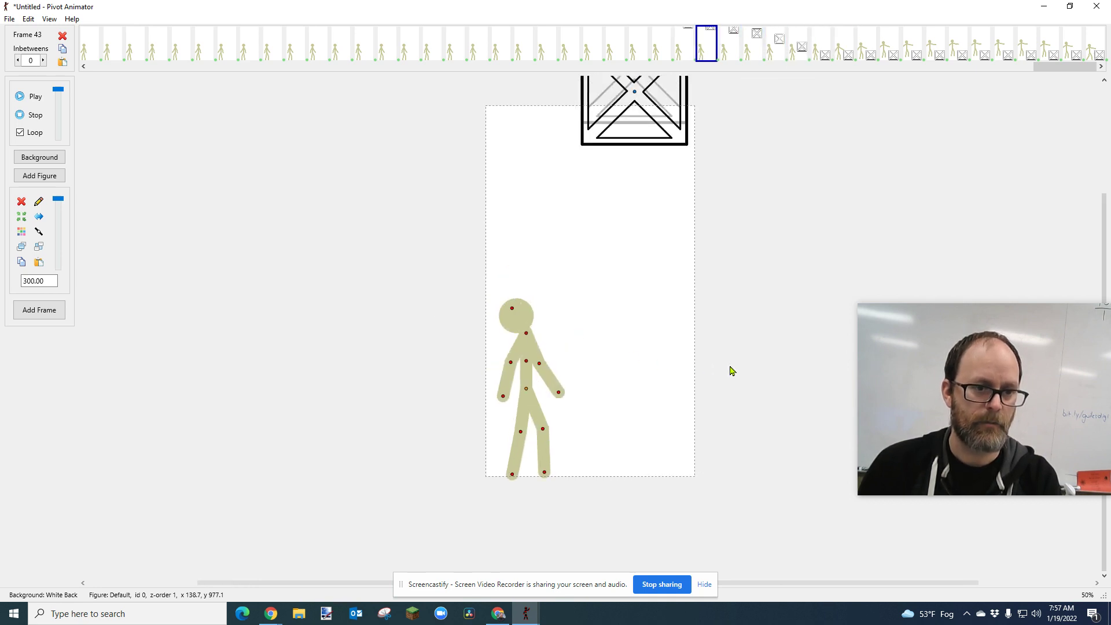
key(Right)
key(Right)
key(Right)
key(Right)
key(Right)
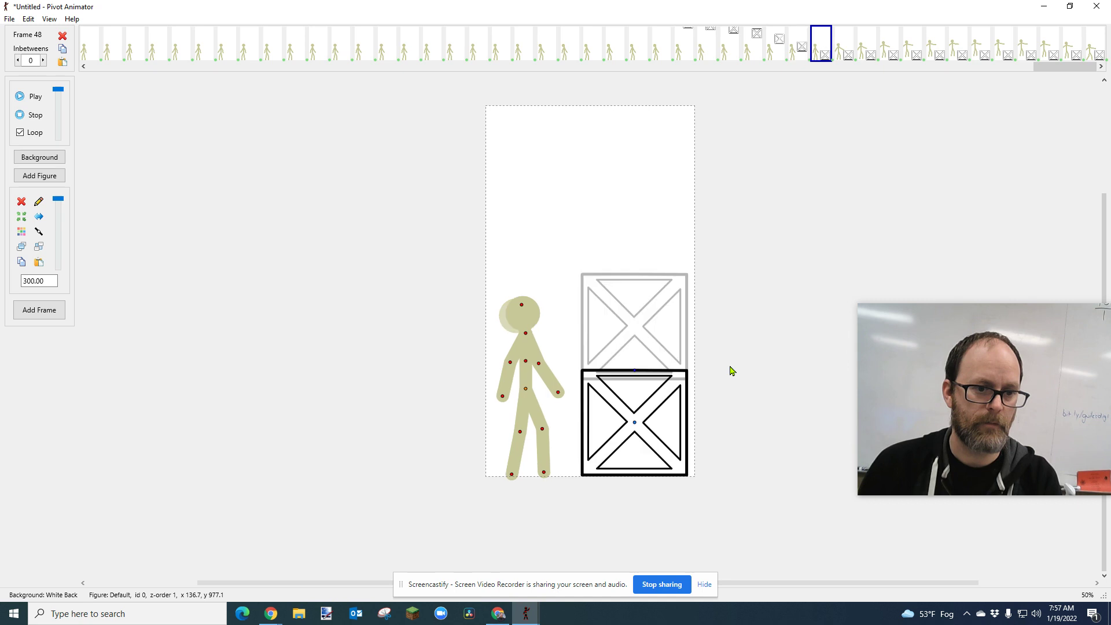
key(Right)
key(Right)
key(Right)
key(Right)
key(Right)
key(Right)
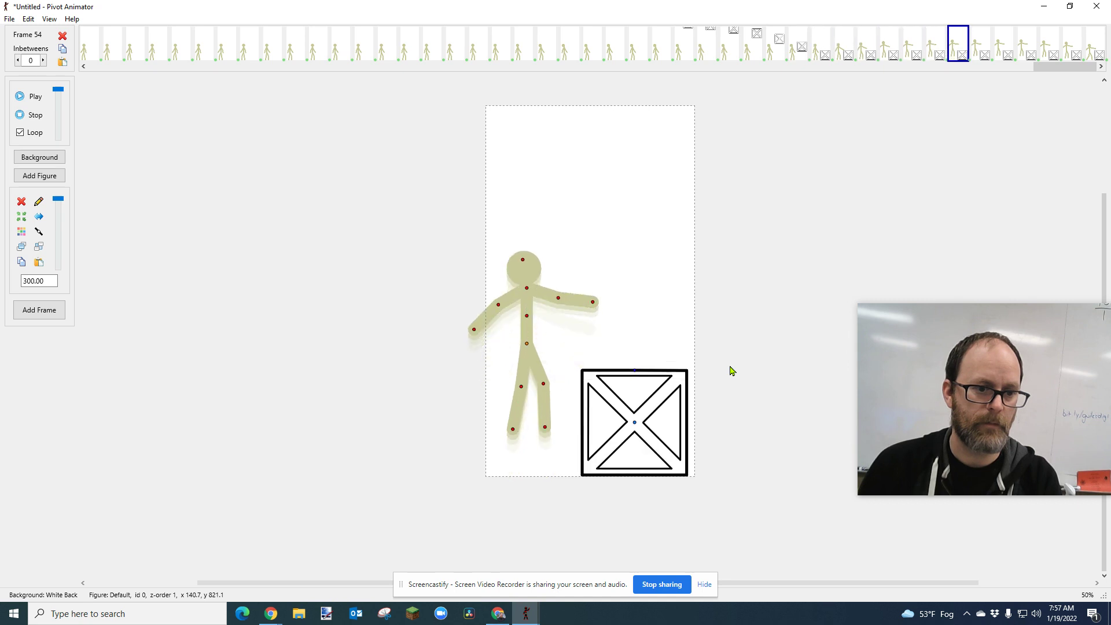
key(Right)
key(Right)
key(Right)
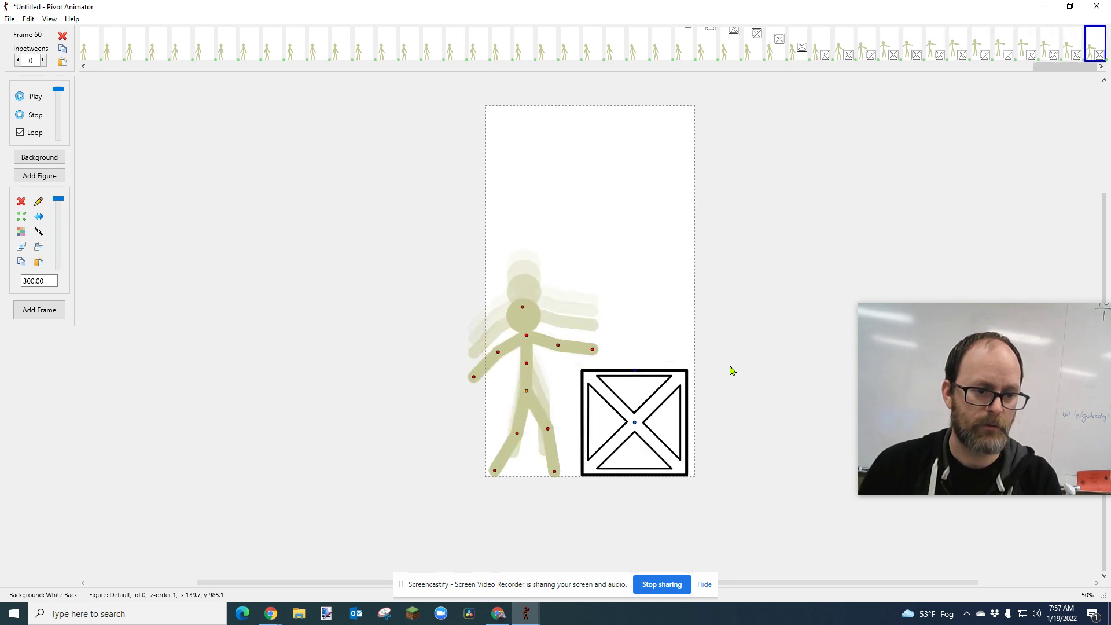
Step: Play the animation, reduce its playback speed, and stop it
click(29, 97)
drag(56, 90, 64, 120)
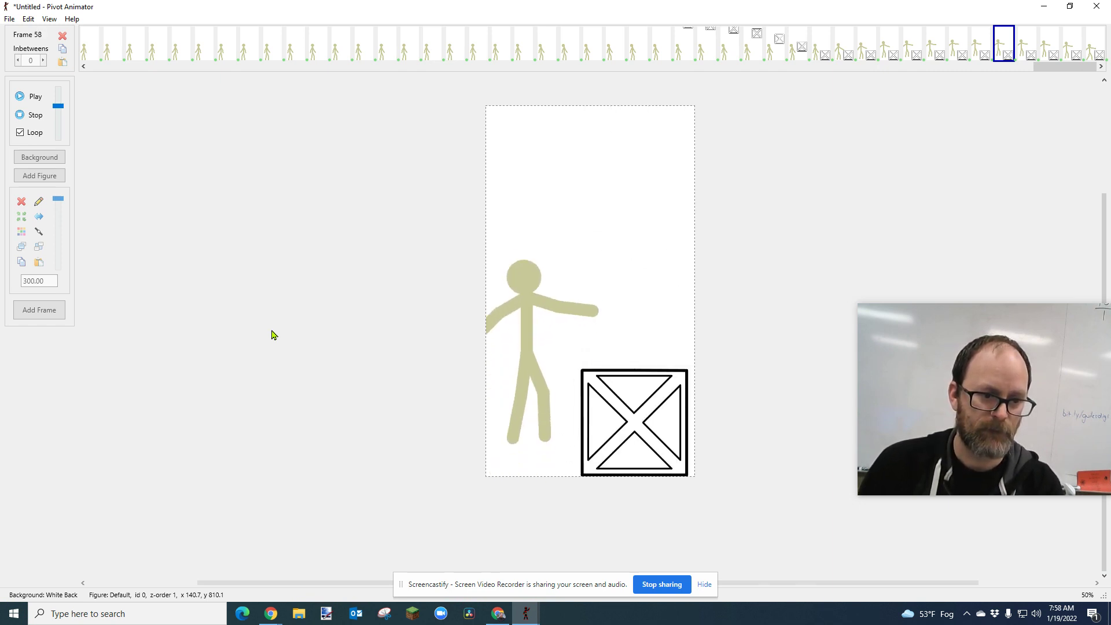
click(20, 115)
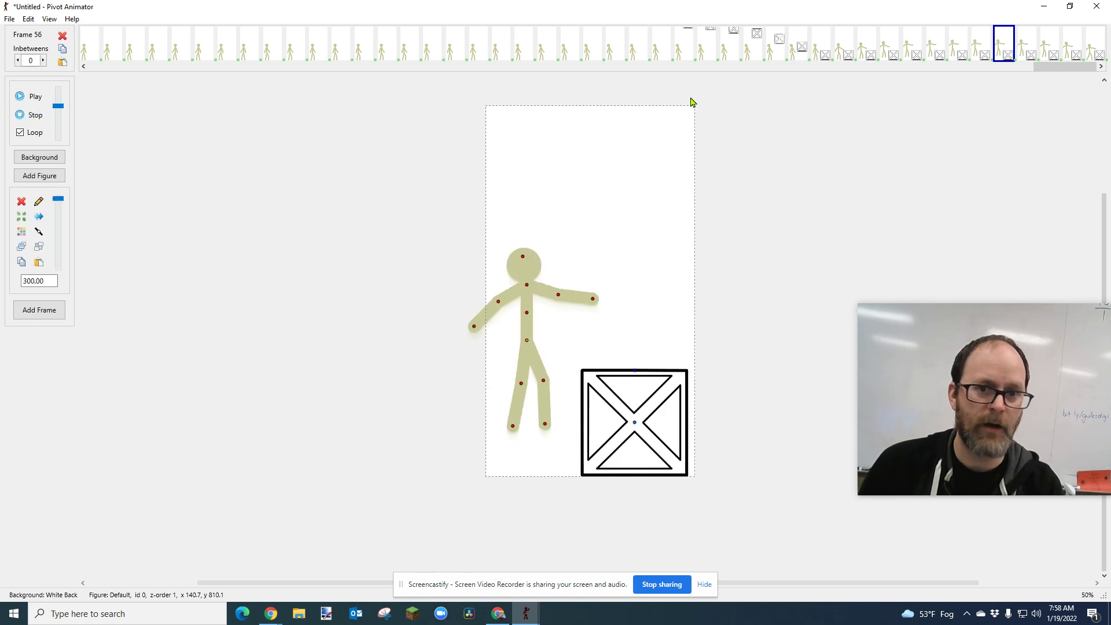
Step: Reopen frame 60 and raise the stick figure's arm on the side away from the box
click(1093, 53)
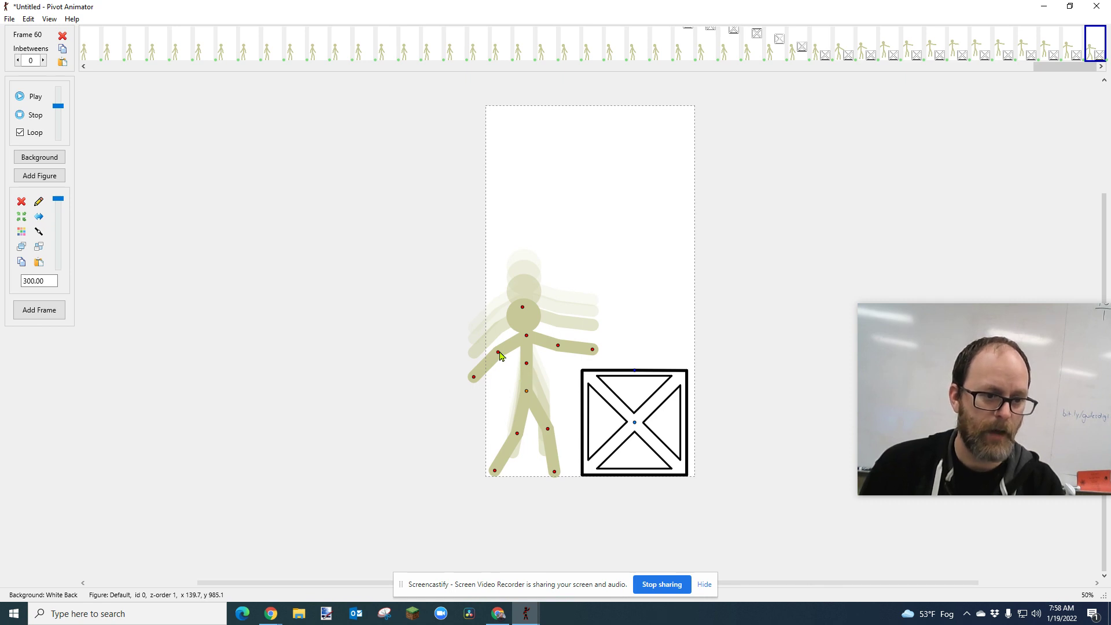
drag(499, 356, 496, 347)
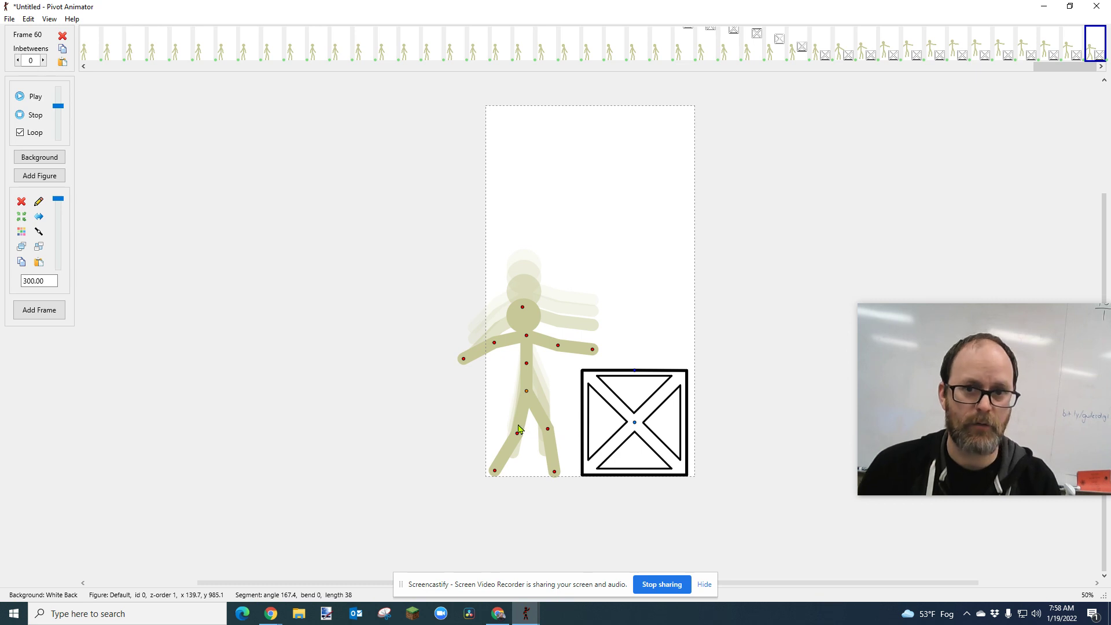
Step: Save the landing pose in frame 60 and add identical frames up to frame 67 to hold it
key(Return)
key(Return)
key(Return)
key(Return)
key(Return)
key(Return)
key(Return)
key(Return)
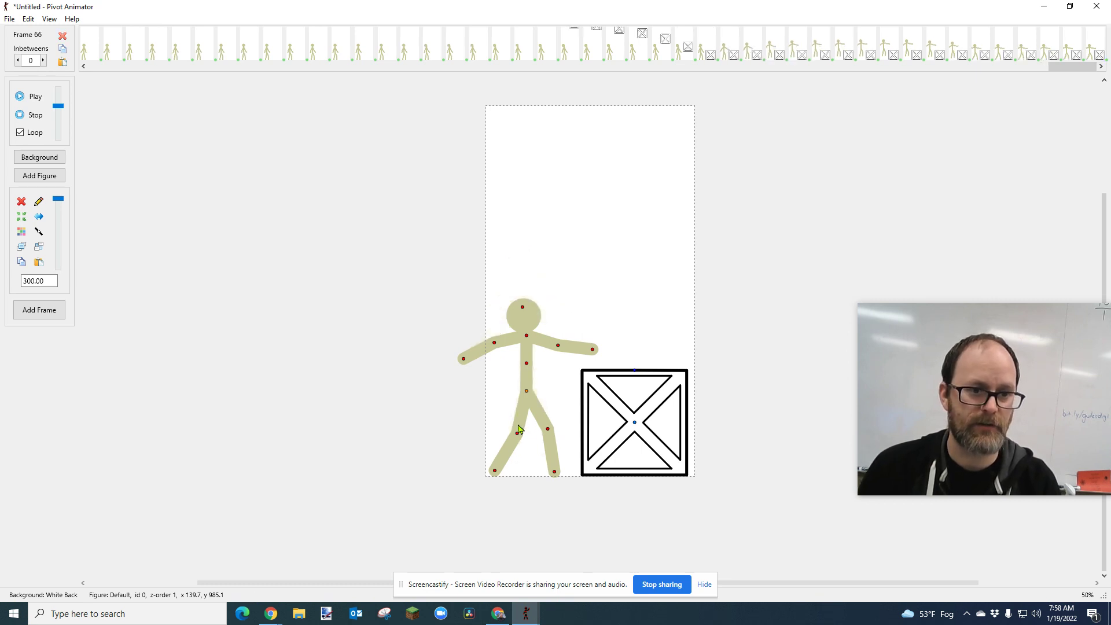
Step: Play the animation to check the length of the landing hold, stop it, and open the last saved frame
click(36, 98)
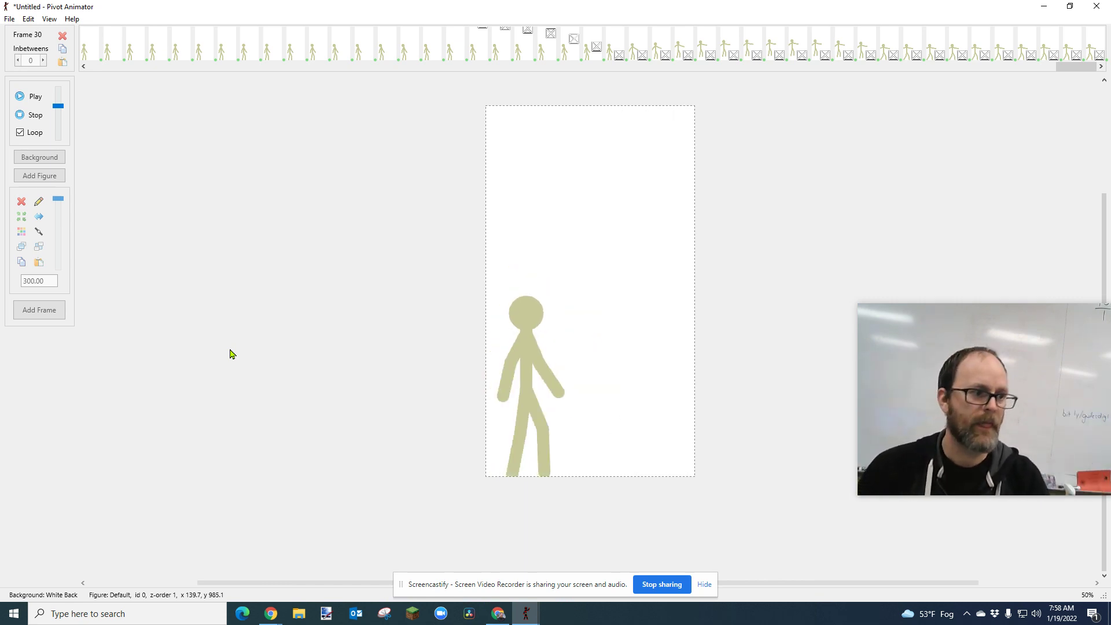
click(33, 115)
click(1091, 50)
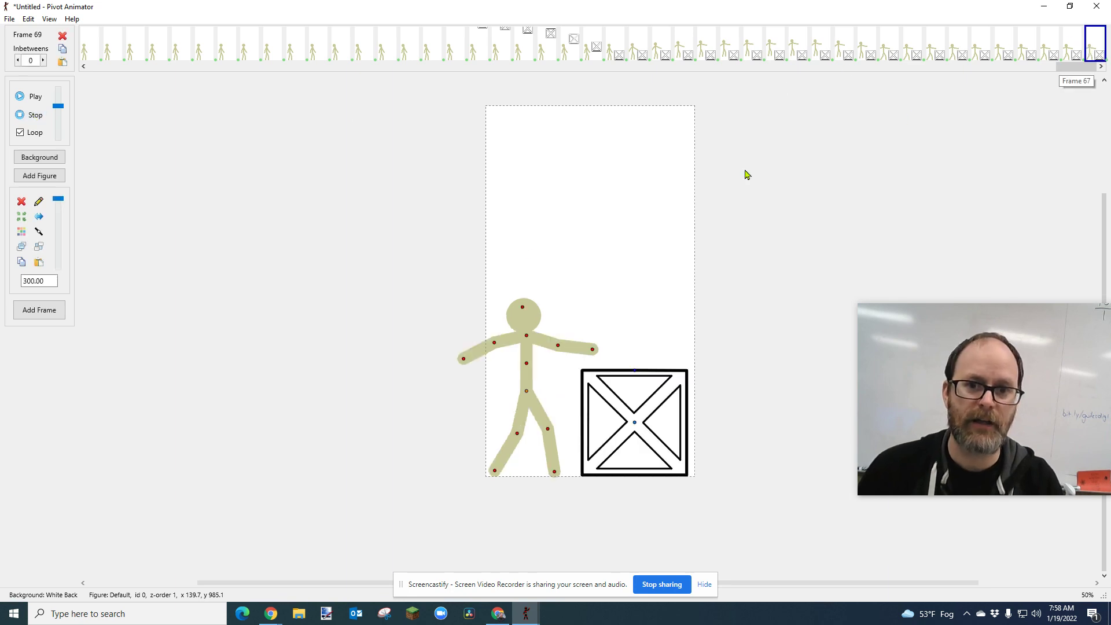
Step: Extend the hold by adding more identical frames of the landing pose, up to frame 88
key(Return)
key(Return)
key(Return)
key(Return)
key(Return)
key(Return)
key(Return)
key(Return)
key(Return)
key(Return)
key(Return)
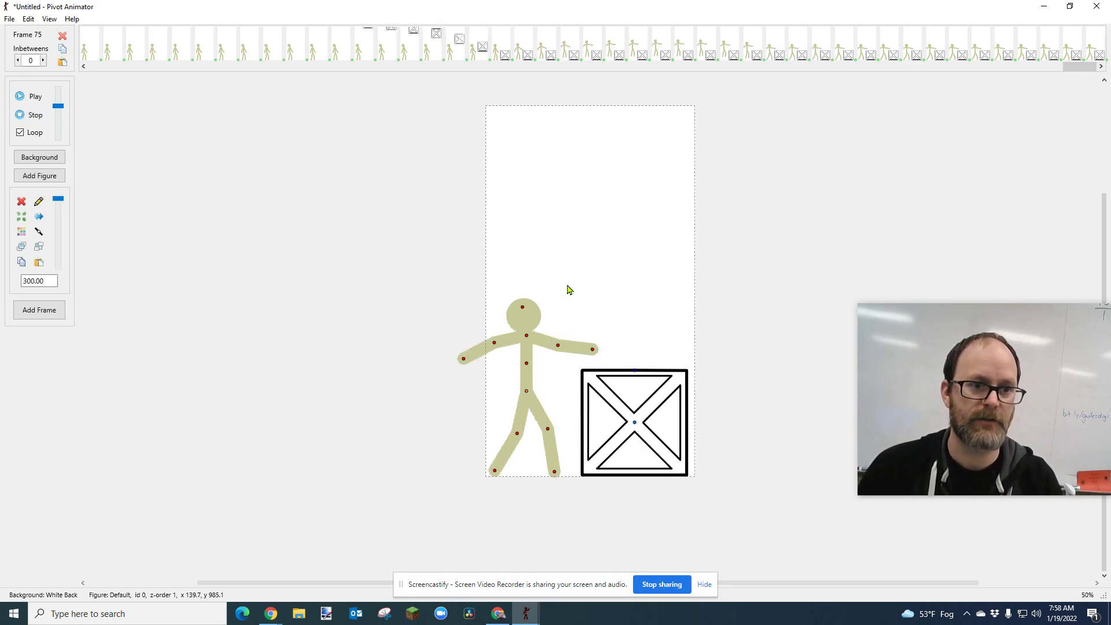
key(Return)
key(Return)
key(Return)
key(Return)
key(Return)
key(Return)
key(Return)
key(Return)
key(Return)
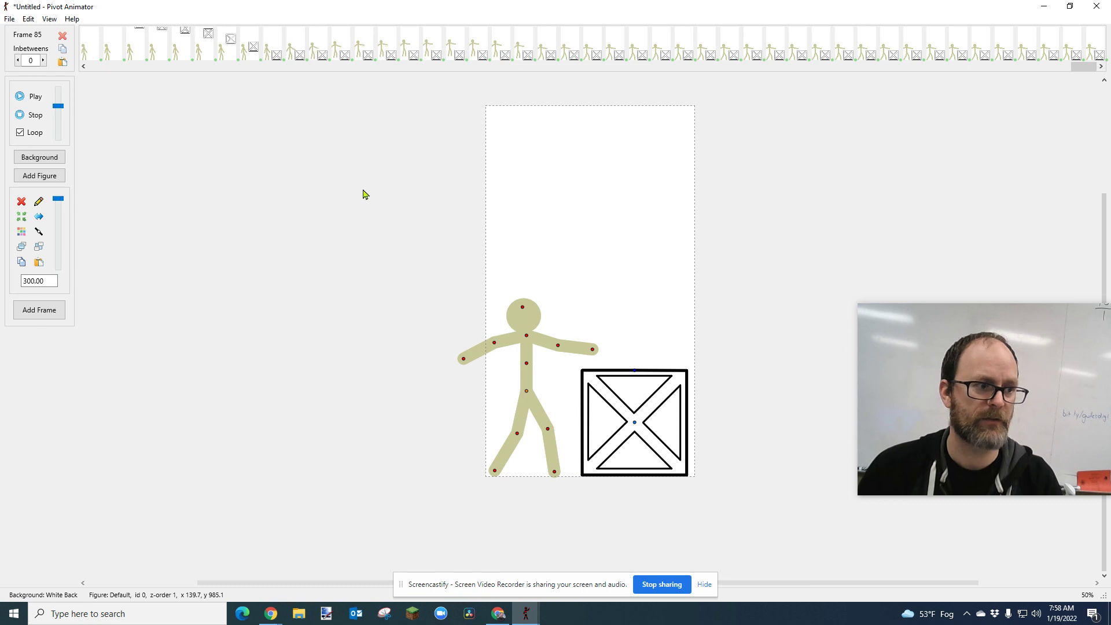
Step: Play the lengthened animation to check the pause after the landing, and stop it
click(36, 97)
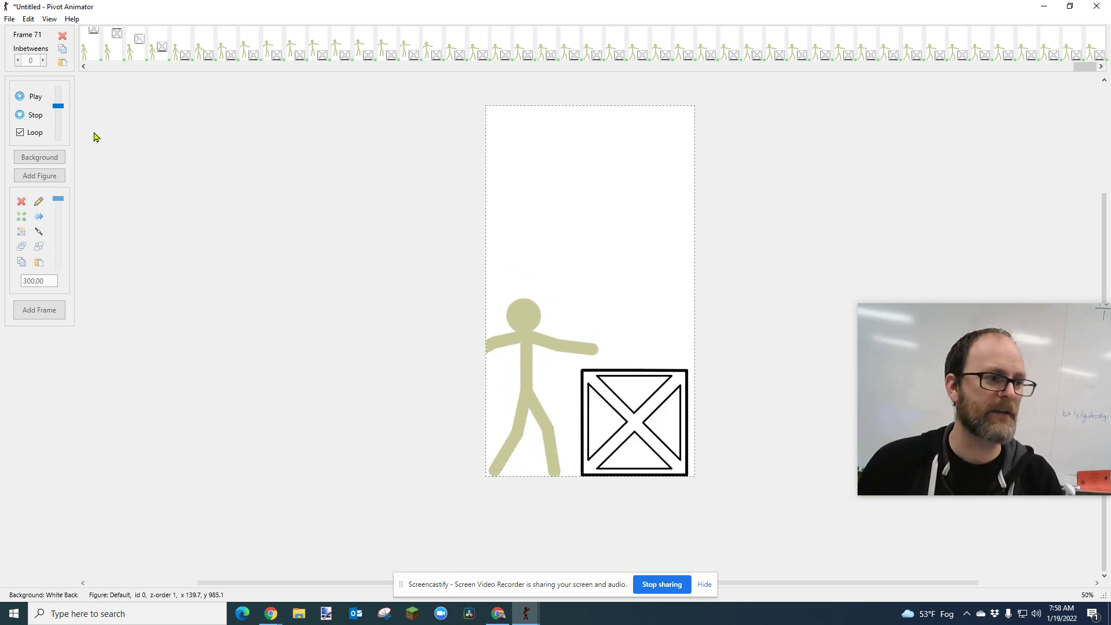
click(35, 118)
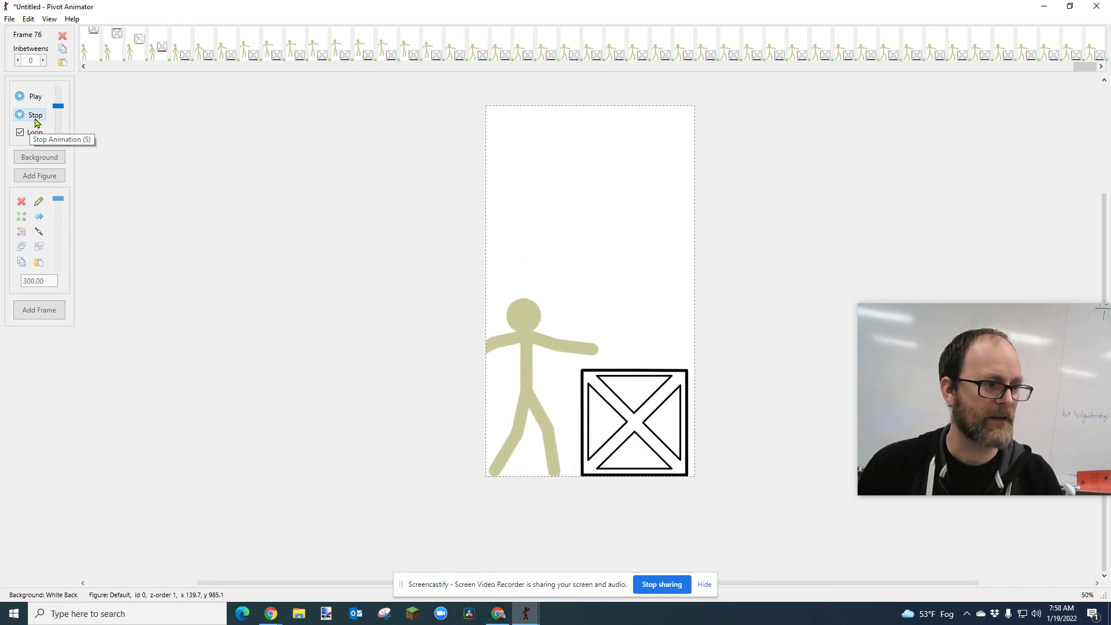
click(36, 118)
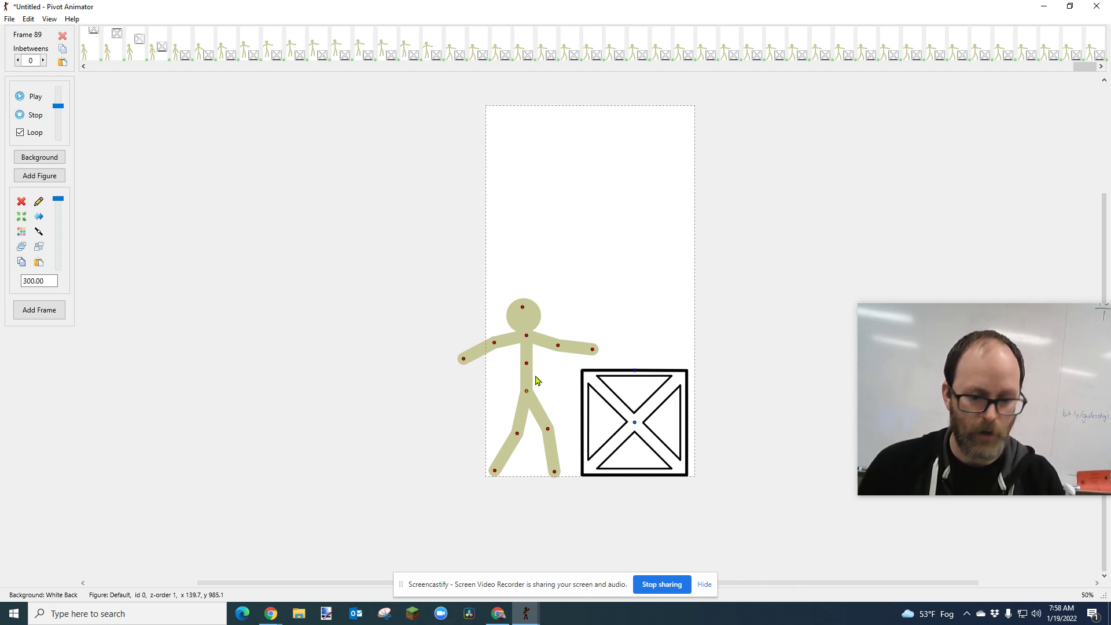
Step: Step back through the last held landing frames as far as frame 82
key(Left)
key(Left)
key(Left)
key(Left)
key(Left)
key(Left)
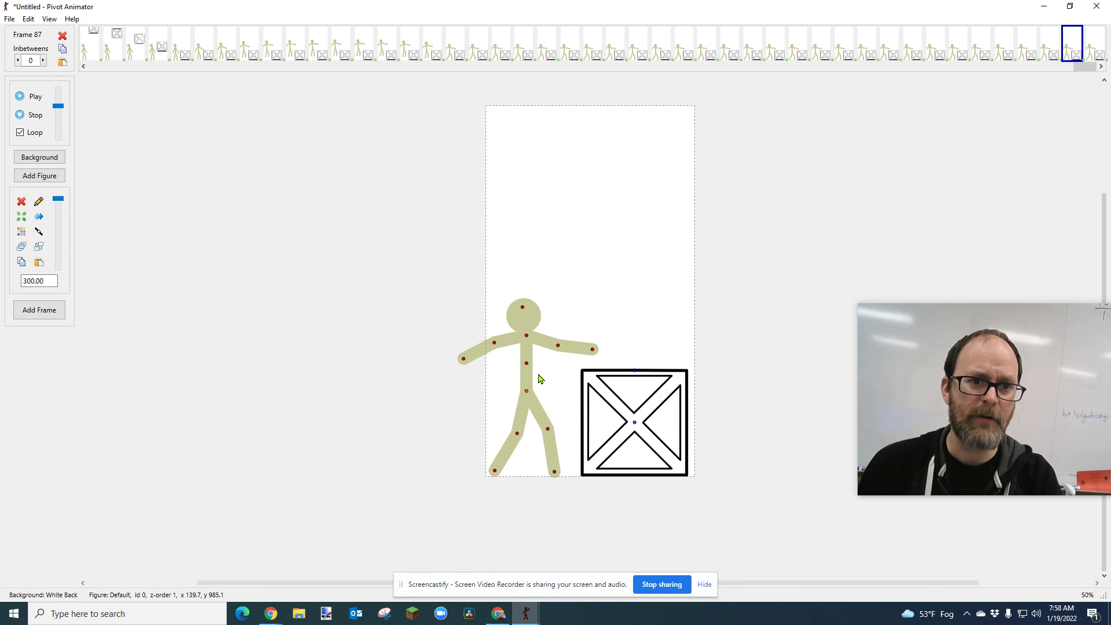
key(Left)
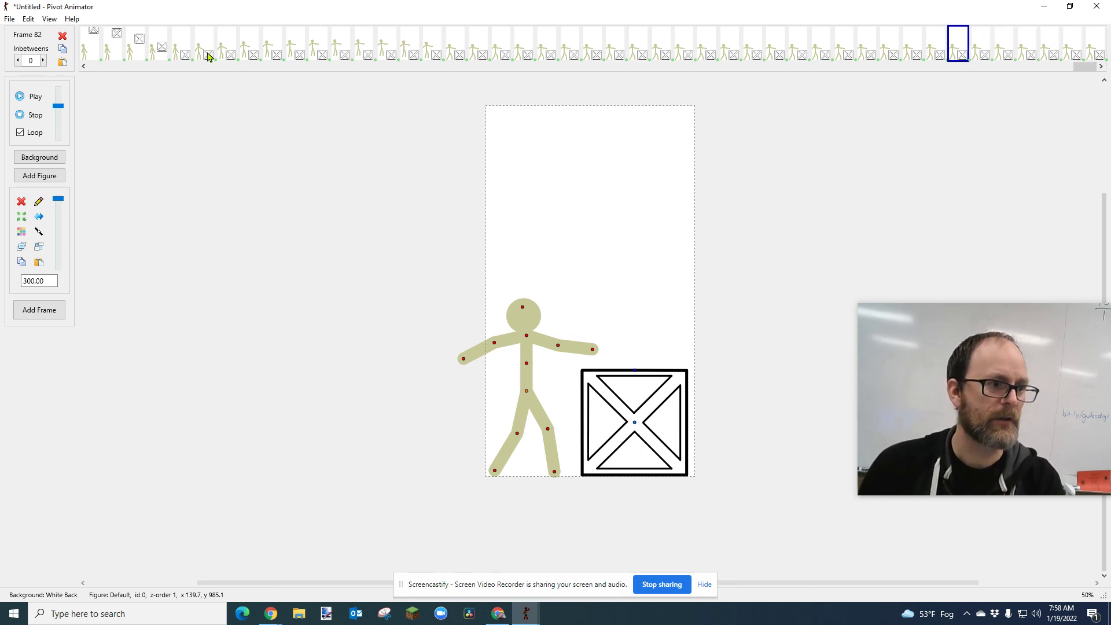
Step: Examine the start of the figure's jump frame by frame, from the box's landing to frame 52
click(209, 55)
key(Left)
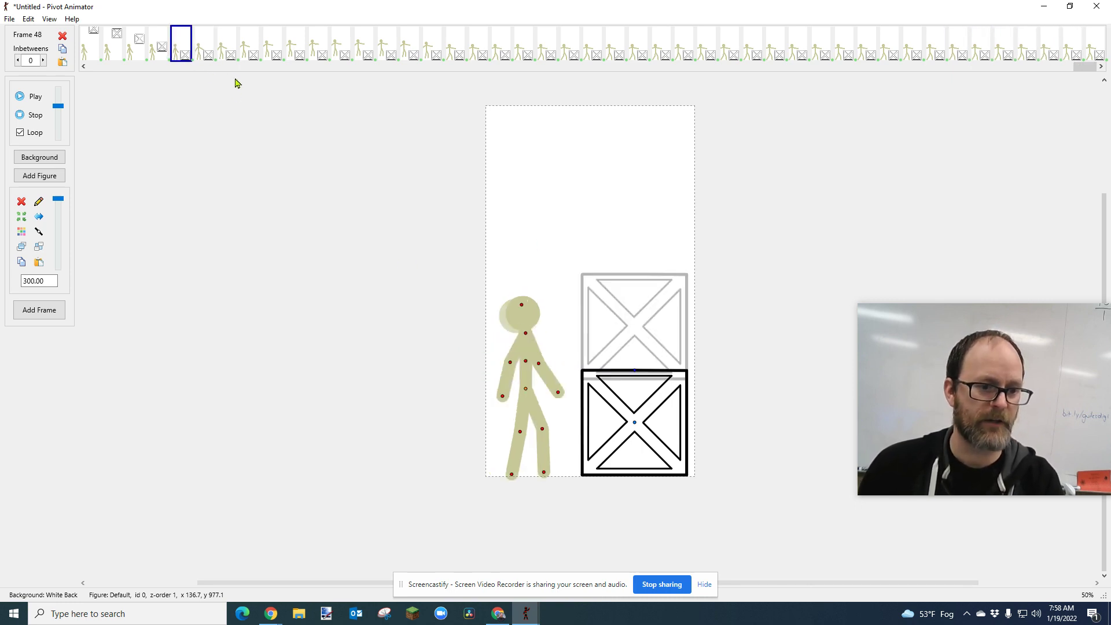
key(Left)
key(Right)
key(Right)
key(Right)
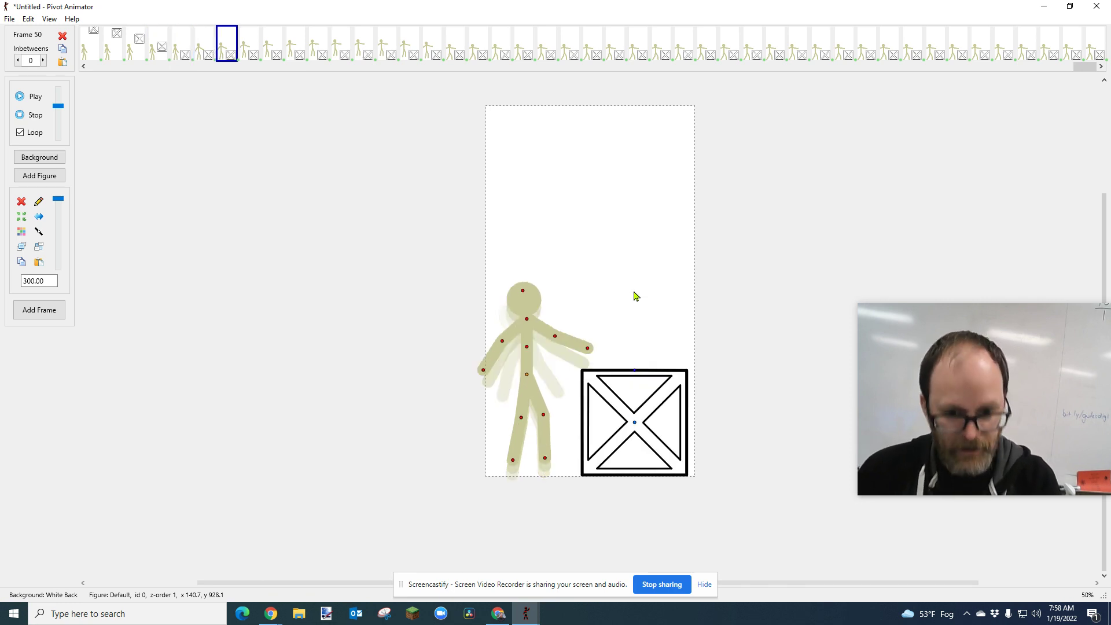
key(Right)
key(Right)
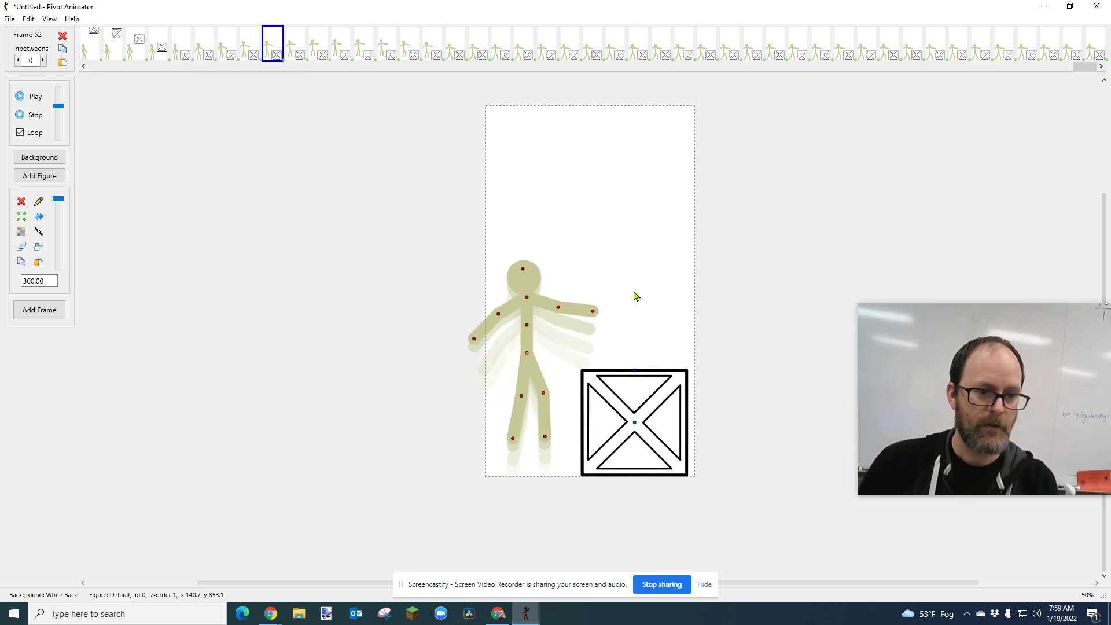
Step: Compare frame 52 with the frames before it and raise both of the stick figure's arms there slightly
key(Left)
key(Left)
key(Right)
key(Right)
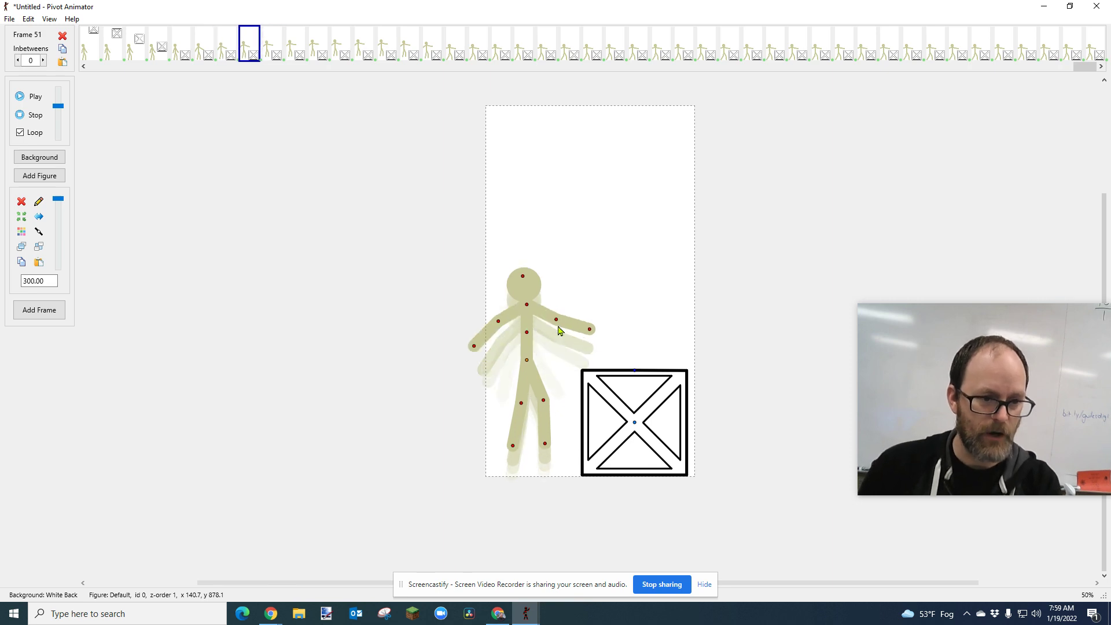
drag(499, 314, 496, 310)
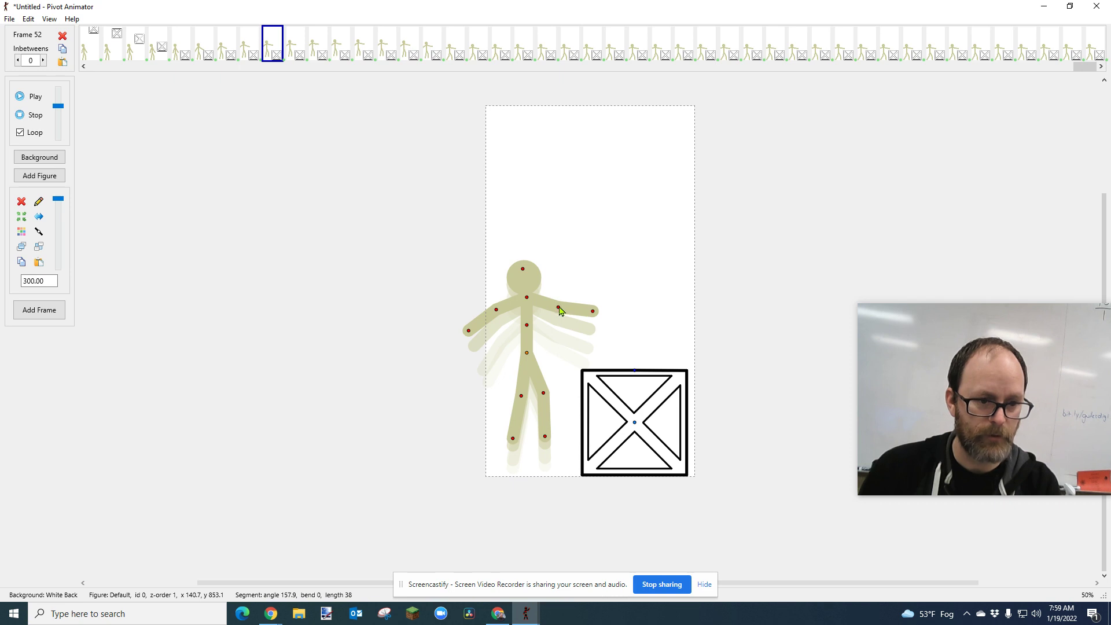
mouse_move(559, 312)
mouse_down()
mouse_move(495, 301)
mouse_move(559, 303)
mouse_up()
Step: Raise both of the figure's arms progressively through the upper jump frames, from frame 53 to frame 56
key(Right)
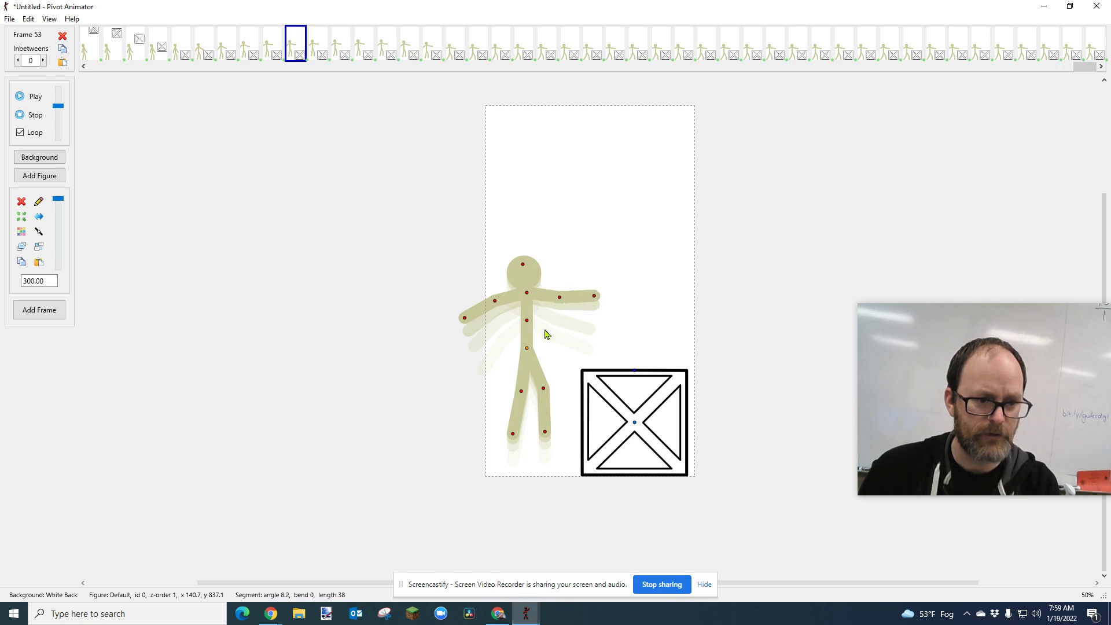
key(Right)
drag(501, 310, 495, 293)
drag(560, 303, 593, 282)
key(Right)
key(Right)
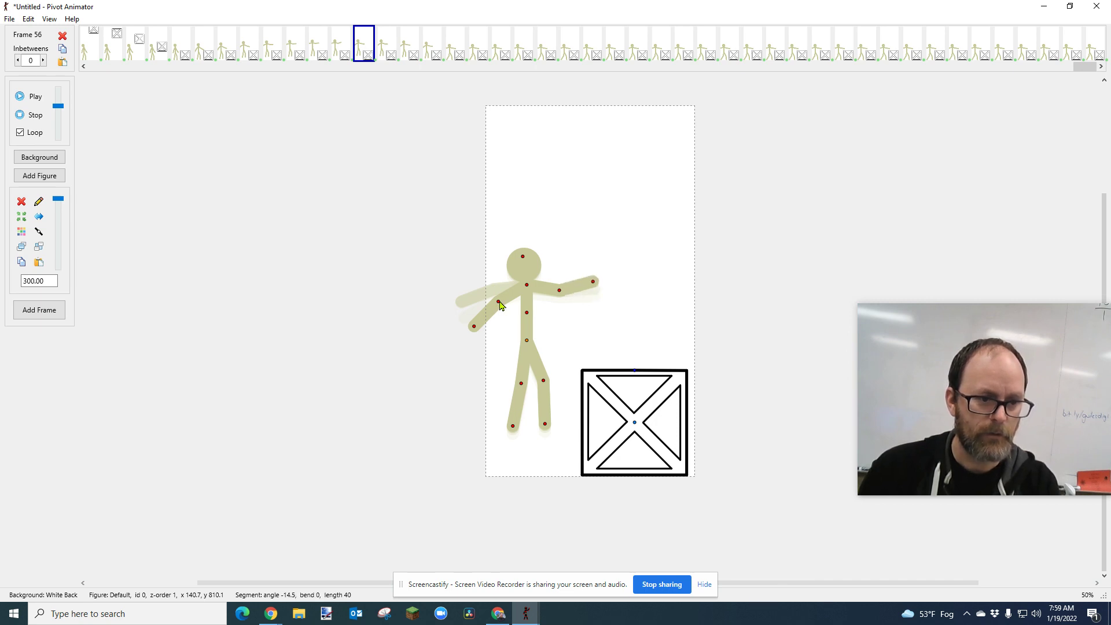
click(497, 302)
scroll(501, 307, up, 1)
drag(443, 300, 435, 280)
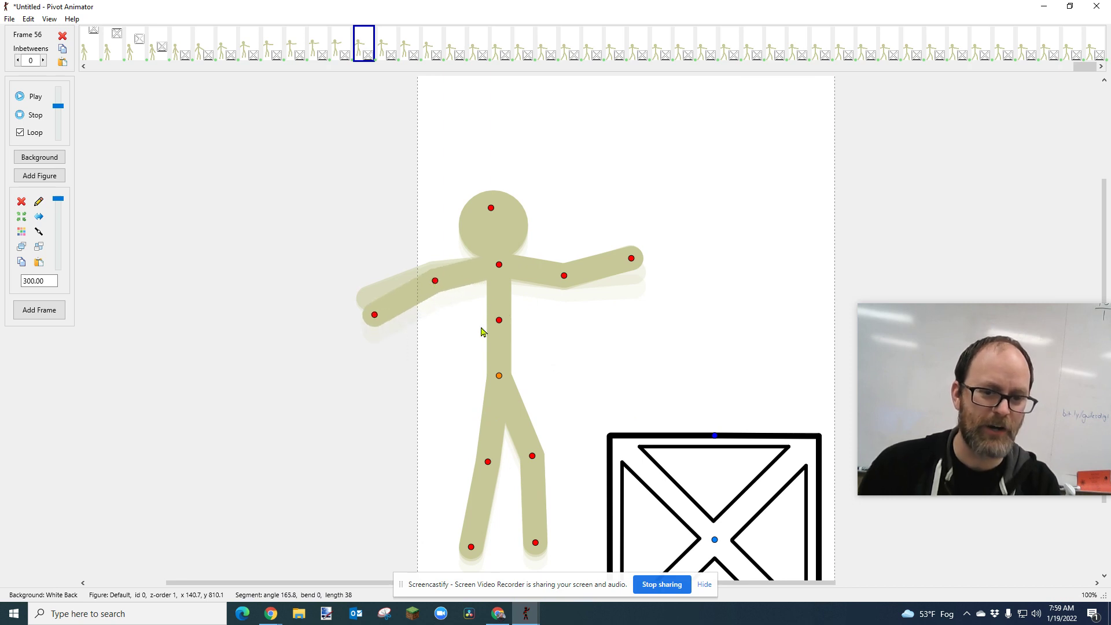
Step: Adjust both of the figure's arms in the descending frames from 57 to 59 so they follow the fall
key(Right)
drag(441, 304, 443, 301)
drag(562, 289, 565, 278)
key(Right)
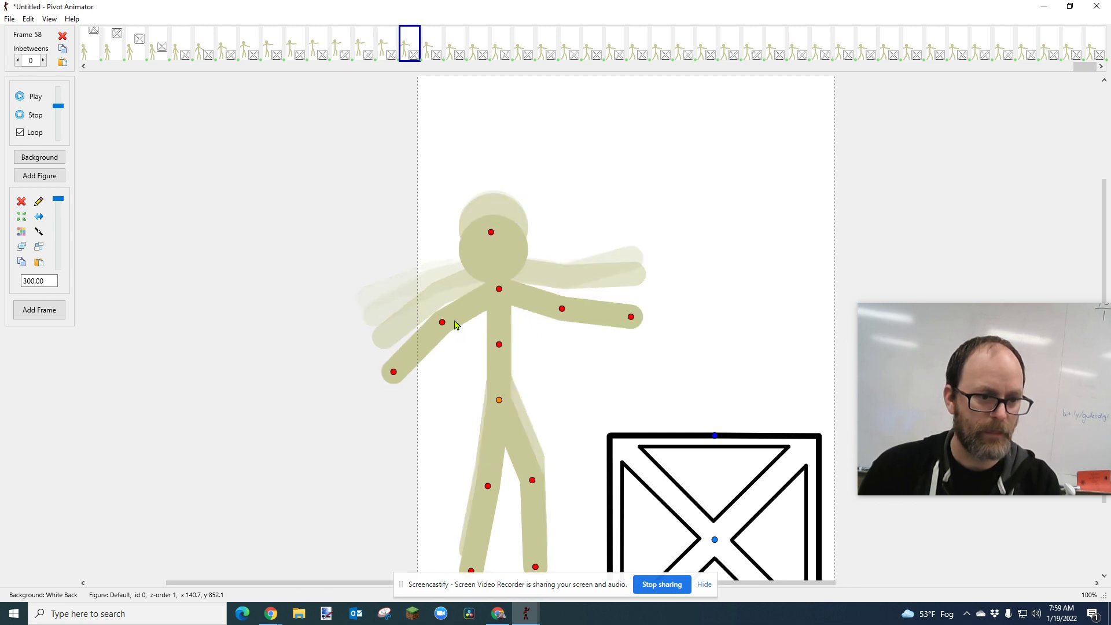
key(Right)
drag(444, 351, 448, 359)
drag(560, 340, 562, 350)
Step: Lower both of the figure's arms slightly in the landing frame, frame 60
key(Right)
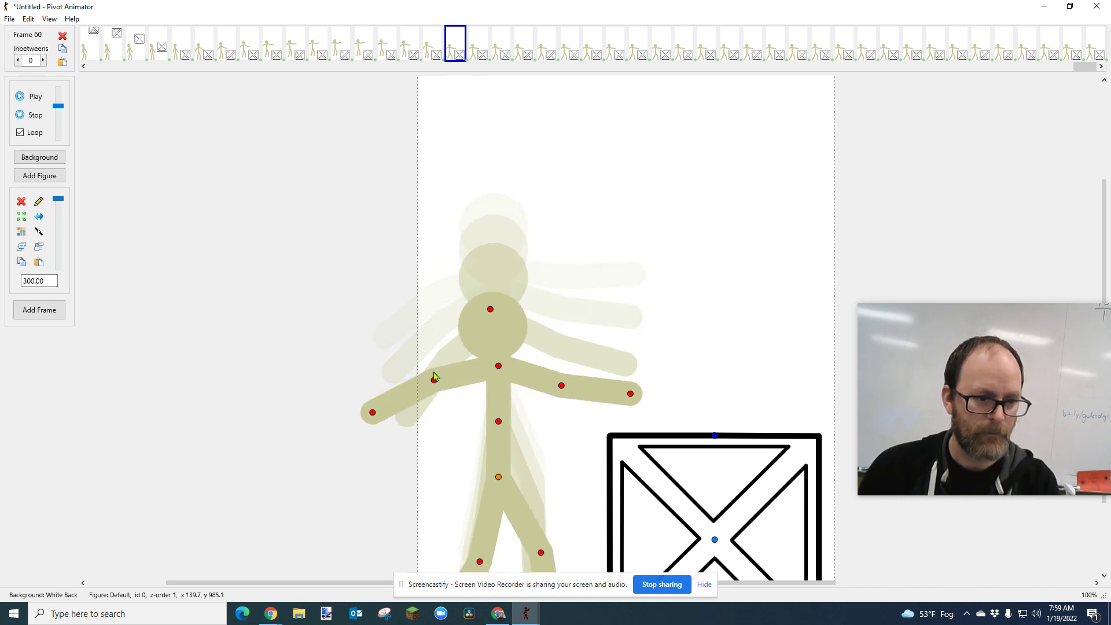
drag(435, 382, 438, 392)
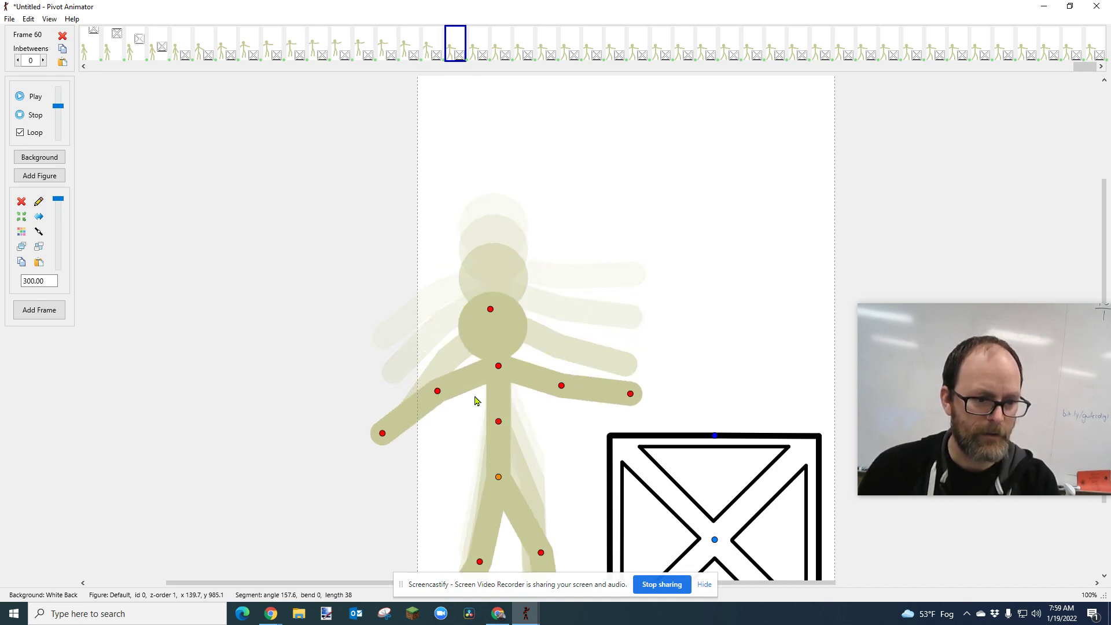
drag(560, 387, 562, 391)
Step: Step through the held landing frames with the whole canvas in view, from frame 61 to frame 88
key(Right)
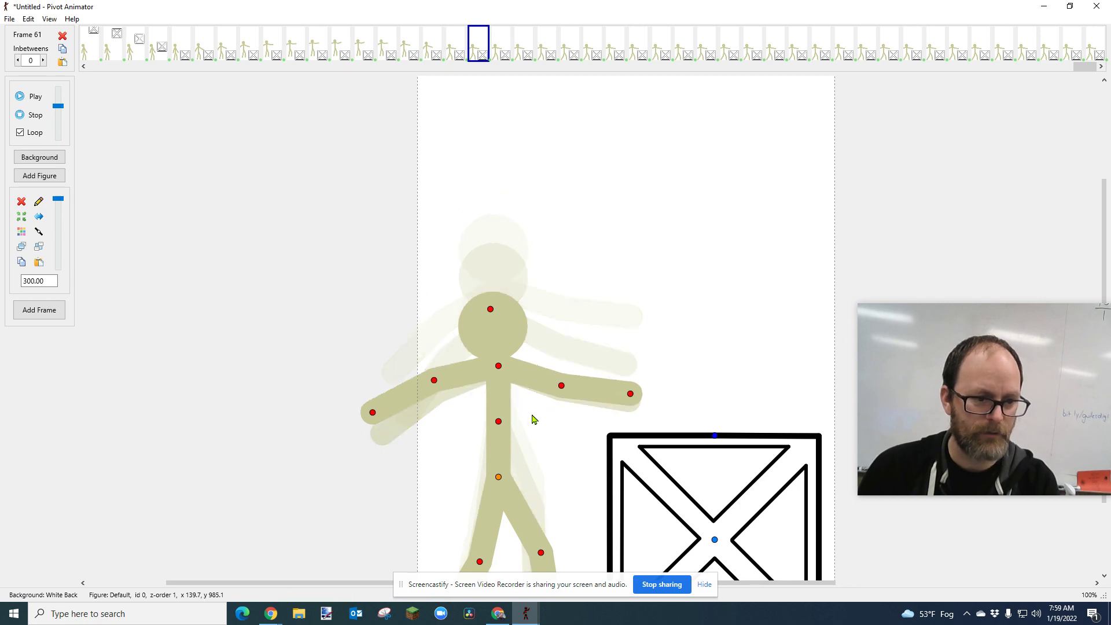
scroll(533, 417, down, 5)
key(Right)
key(Right)
key(Right)
key(Right)
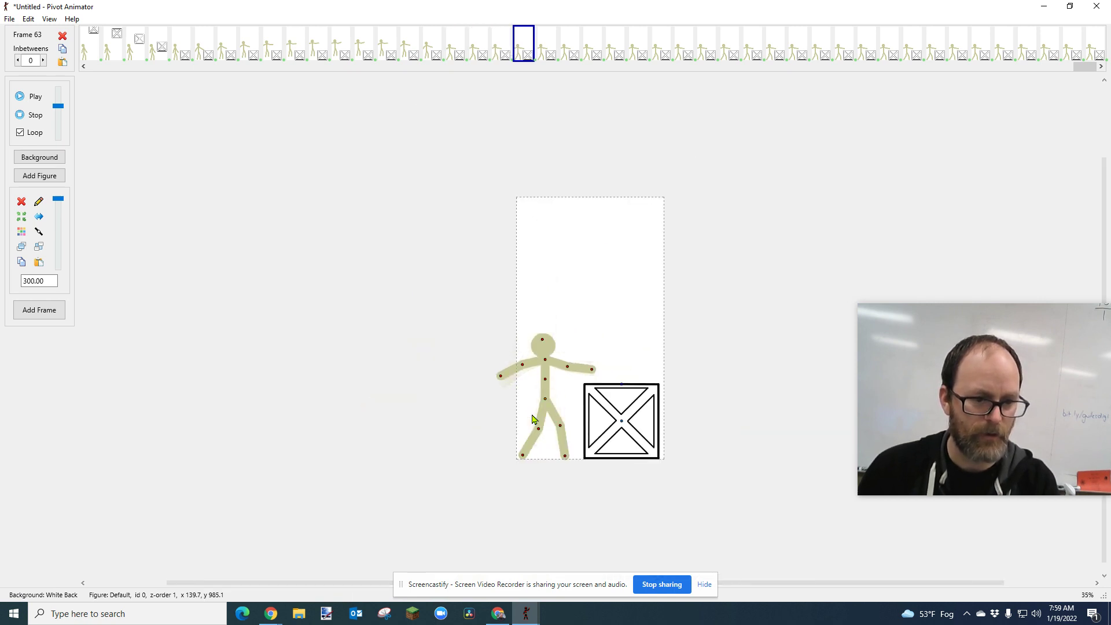
key(Right)
key(Right)
key(Right)
key(Right)
key(Right)
key(Right)
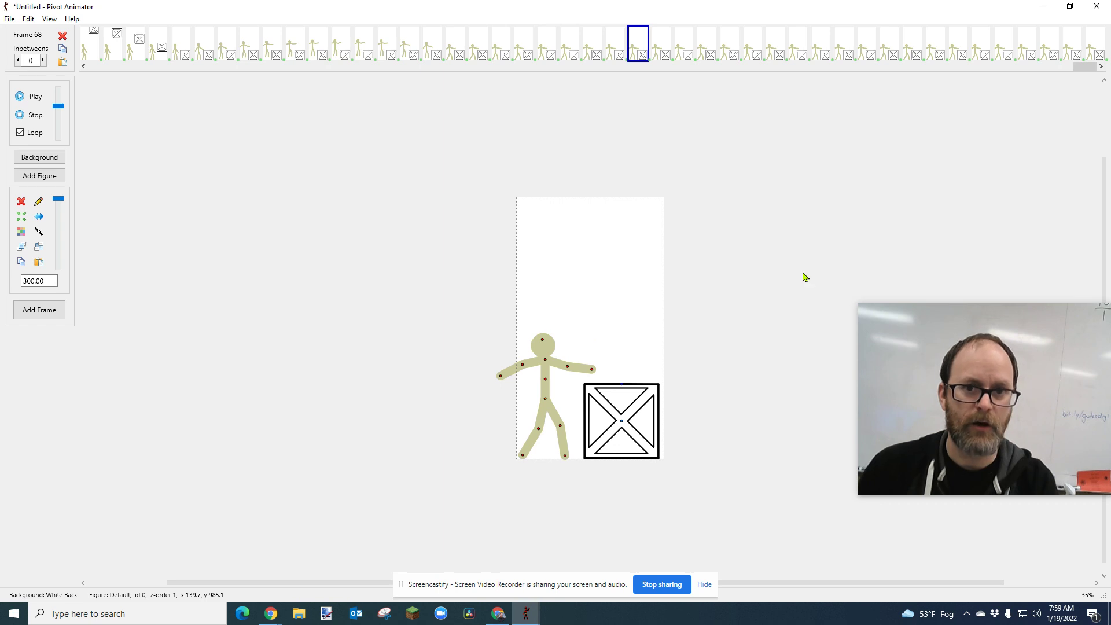
key(Right)
key(Right)
key(Right)
key(Right)
key(Right)
key(Right)
key(Right)
key(Right)
key(Right)
key(Right)
key(Right)
key(Right)
key(Right)
key(Right)
key(Right)
key(Right)
key(Right)
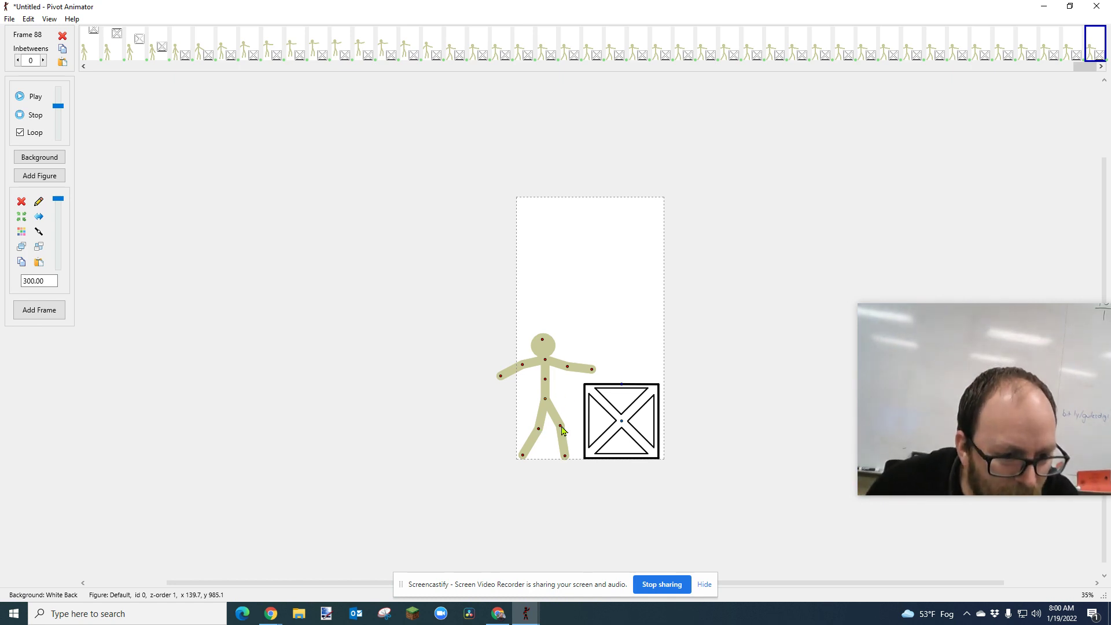
Step: Pose frame 88 with the rear leg farther back, the rear arm raised, the torso leaning toward the box and the front arm lowered
click(539, 432)
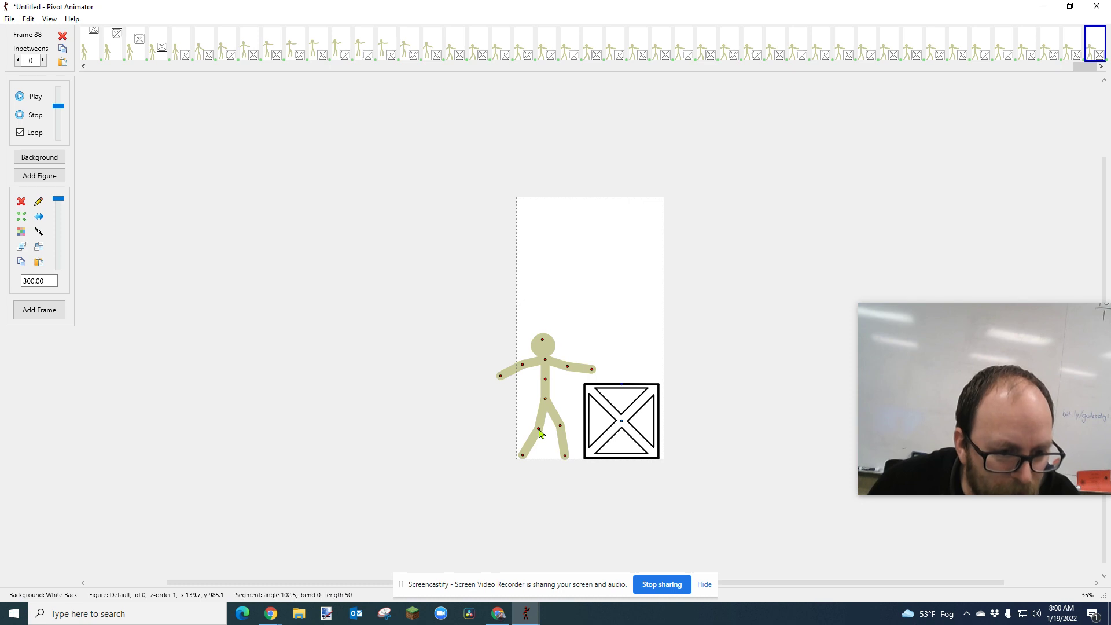
drag(539, 432, 538, 432)
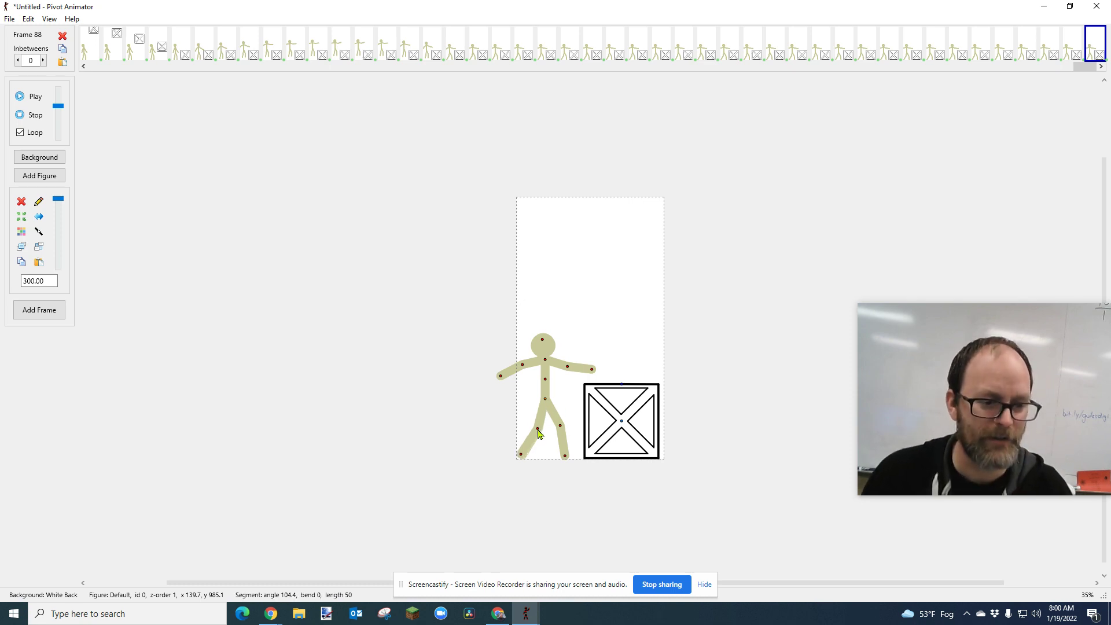
drag(539, 433, 536, 429)
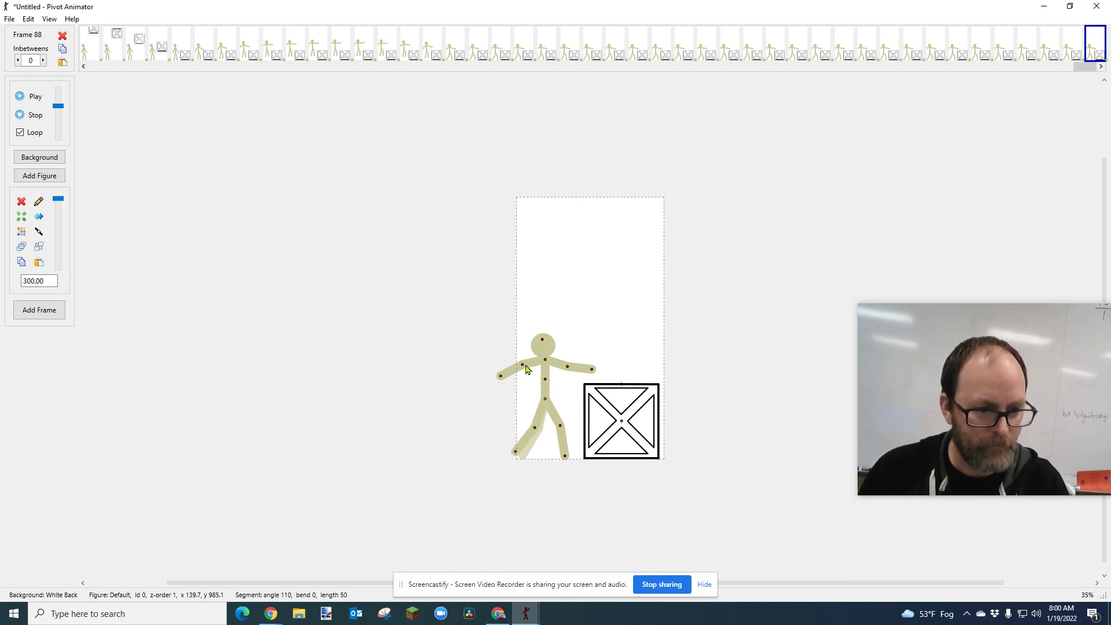
drag(522, 368, 521, 365)
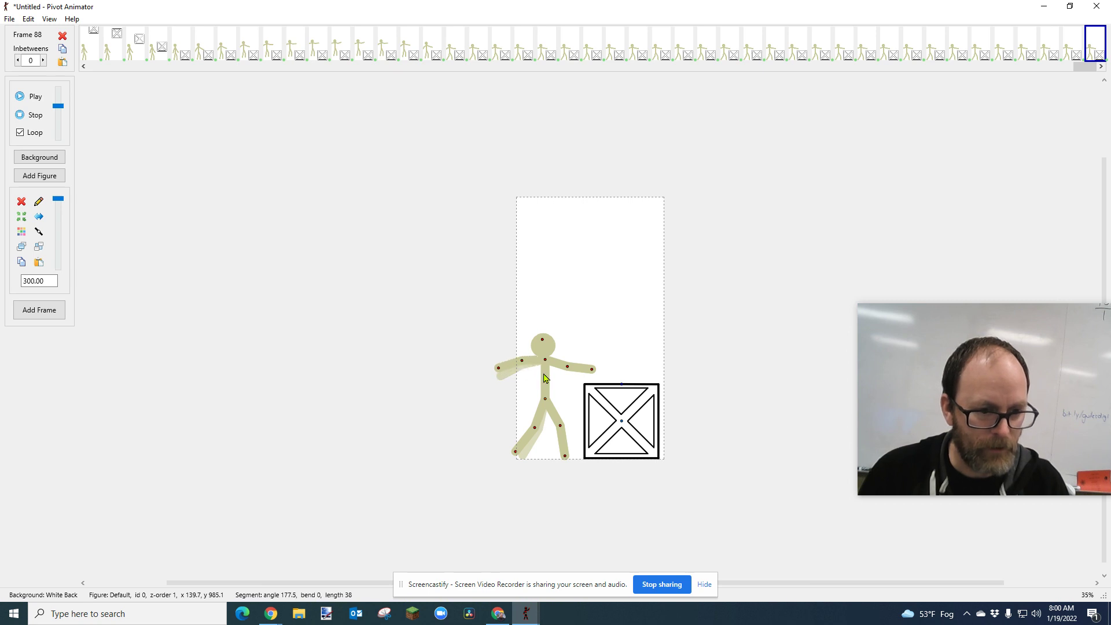
scroll(544, 382, up, 3)
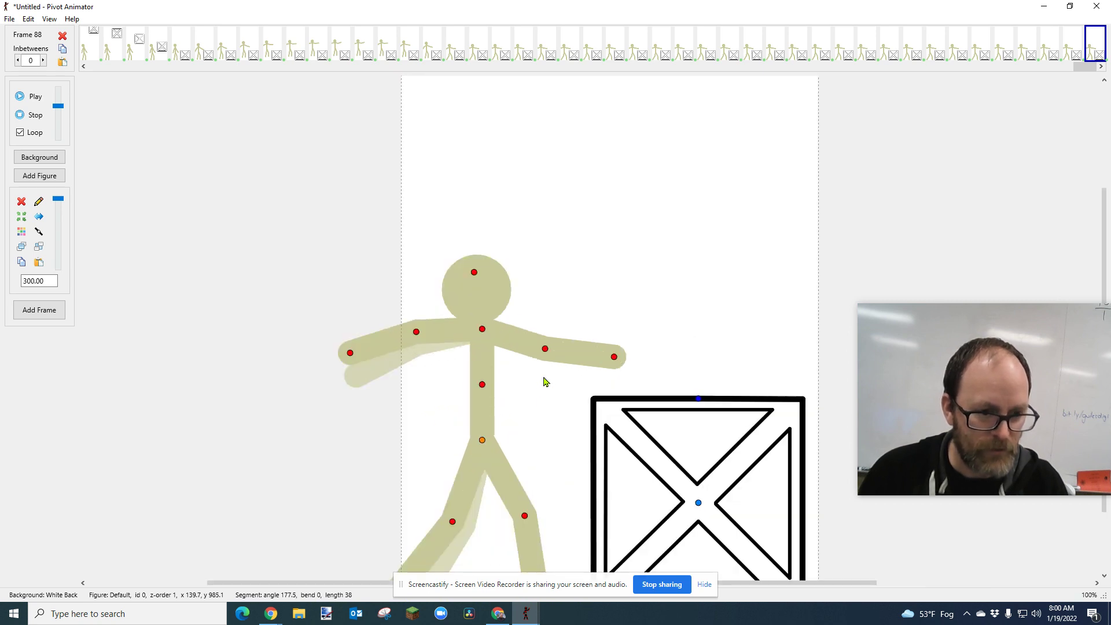
drag(482, 387, 487, 385)
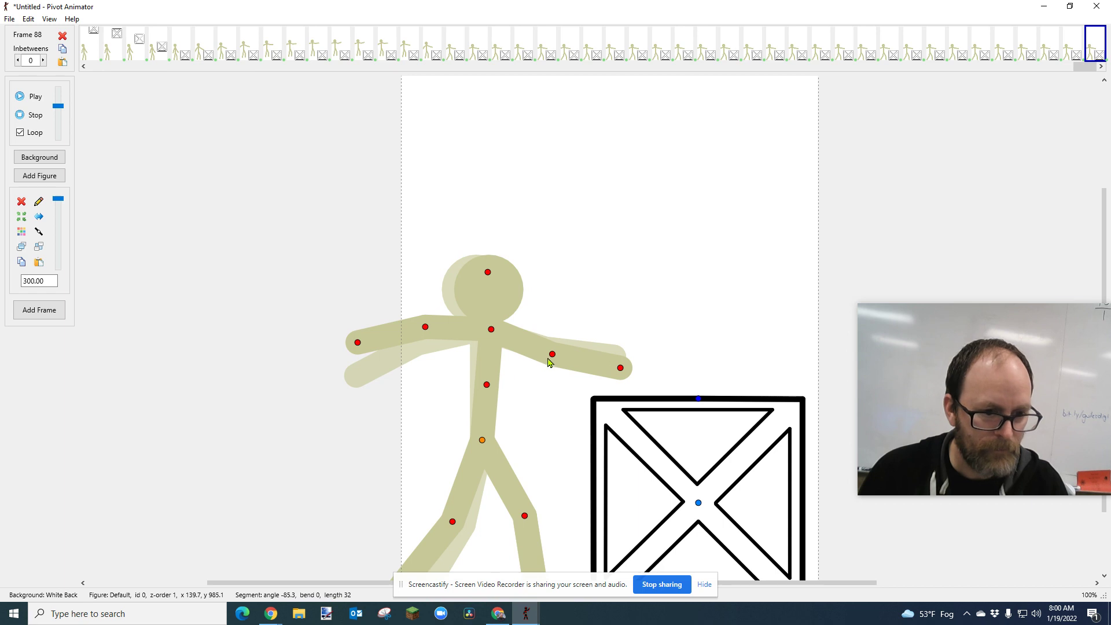
drag(553, 356, 553, 375)
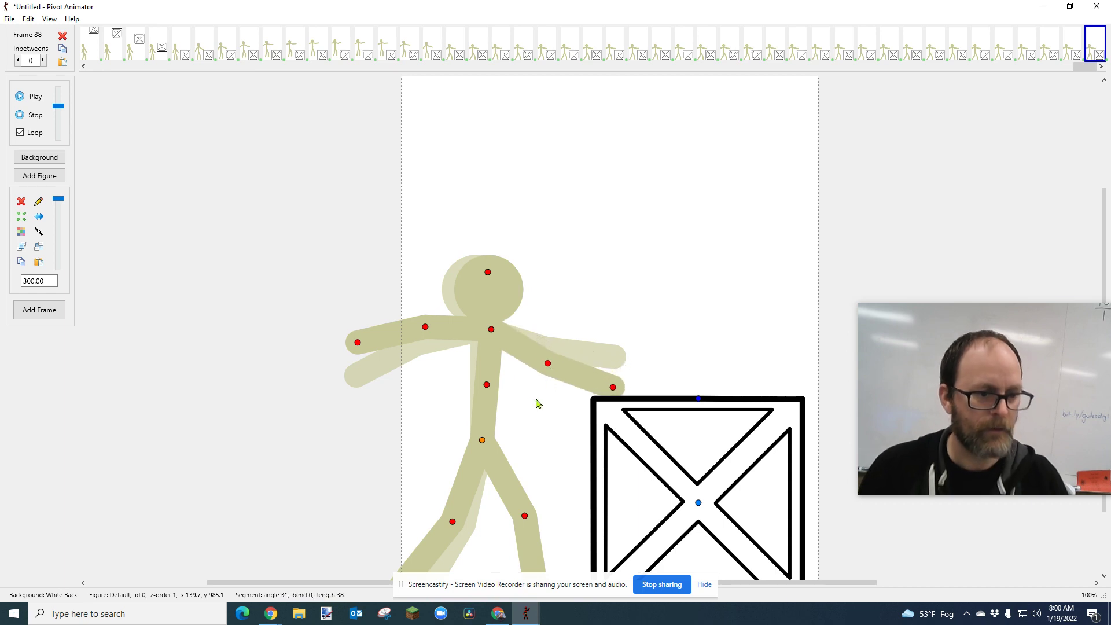
Step: Add frame 88 and pose frame 89 with the rear arm higher, torso leaning toward the box, front arm lower and rear leg farther back
key(Return)
drag(426, 331, 428, 320)
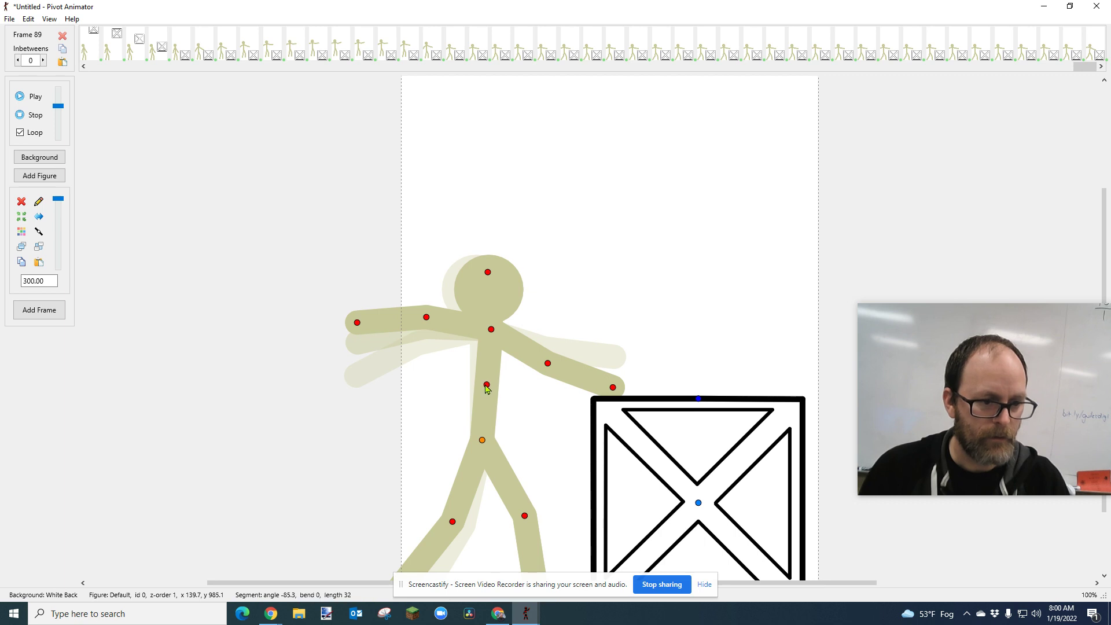
drag(487, 385, 492, 385)
drag(554, 370, 546, 379)
drag(453, 523, 437, 514)
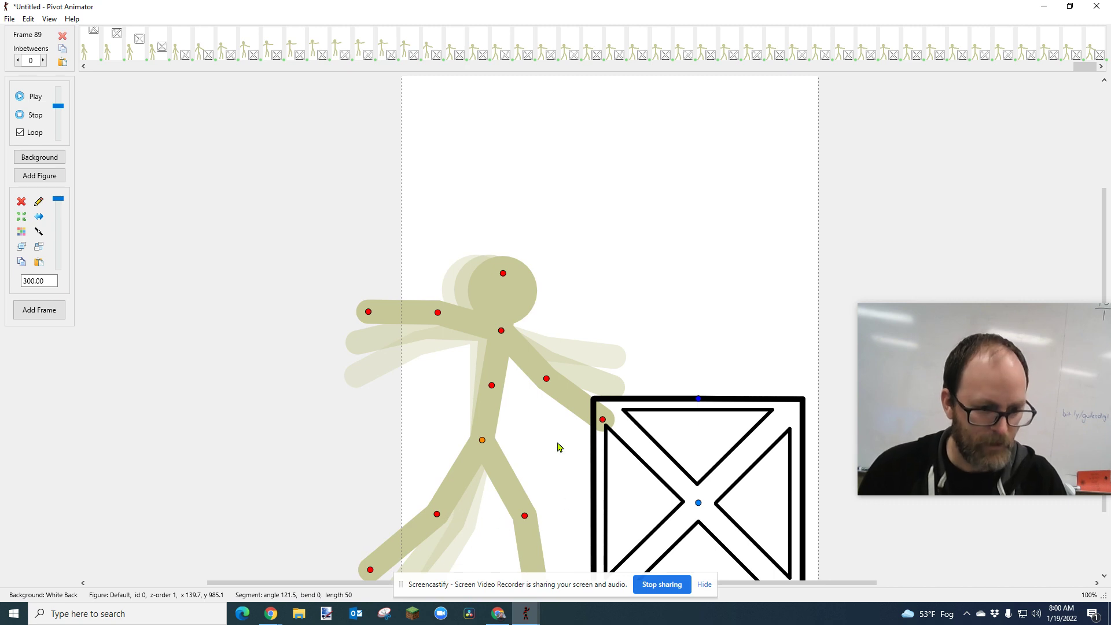
Step: Set the standing leg upright in frame 89, shift the figure toward the box, adjust the front forearm and rear foot, and add the frame
scroll(558, 447, down, 2)
drag(531, 496, 522, 498)
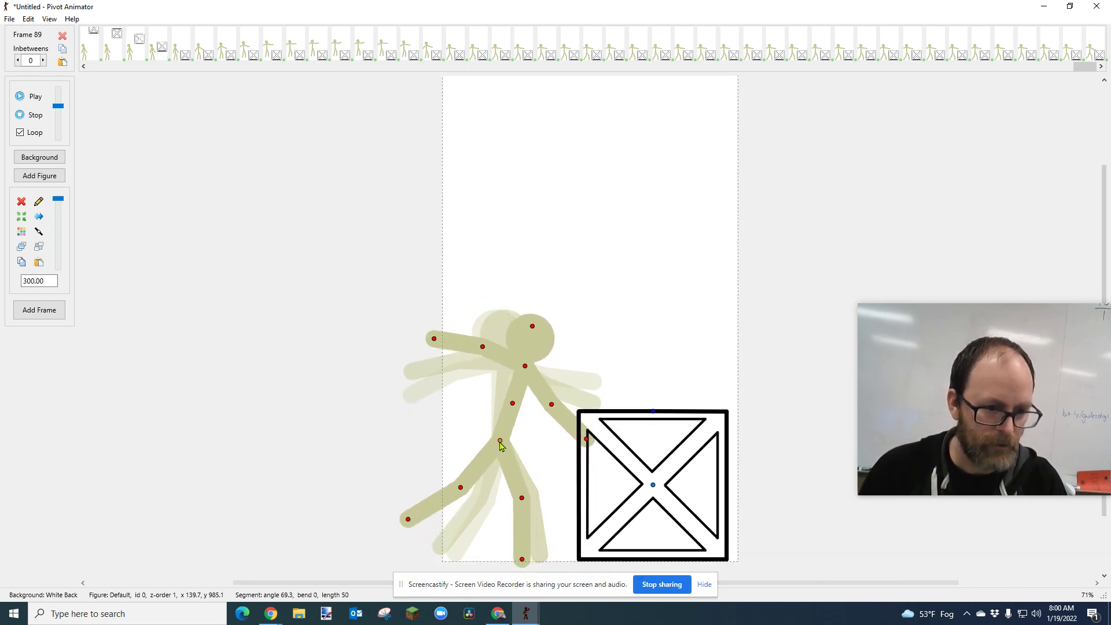
drag(501, 443, 519, 441)
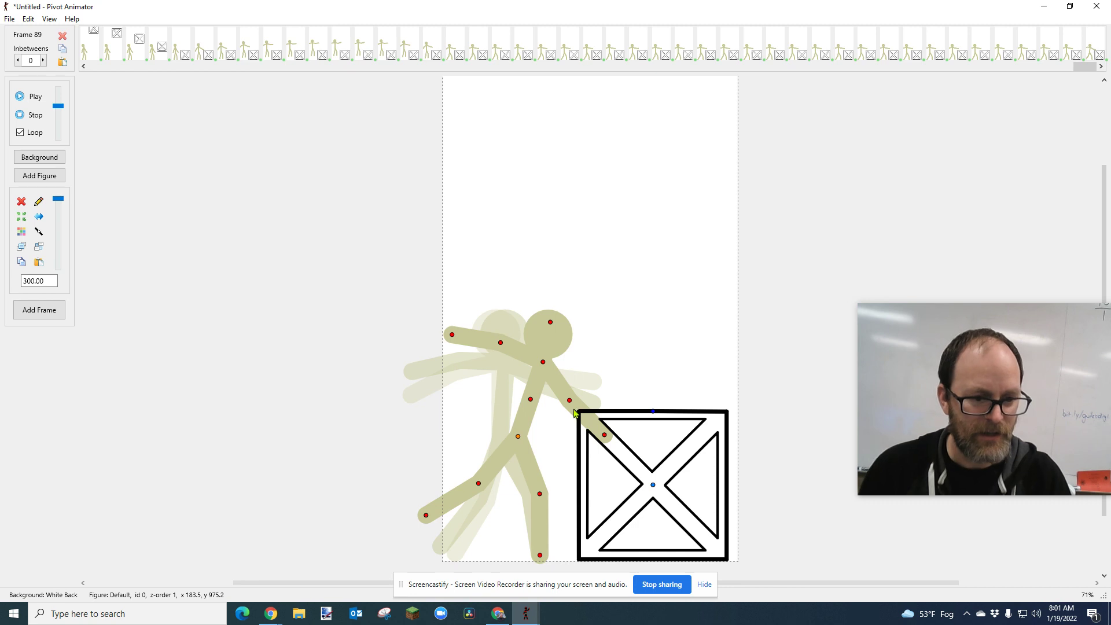
drag(606, 441, 611, 434)
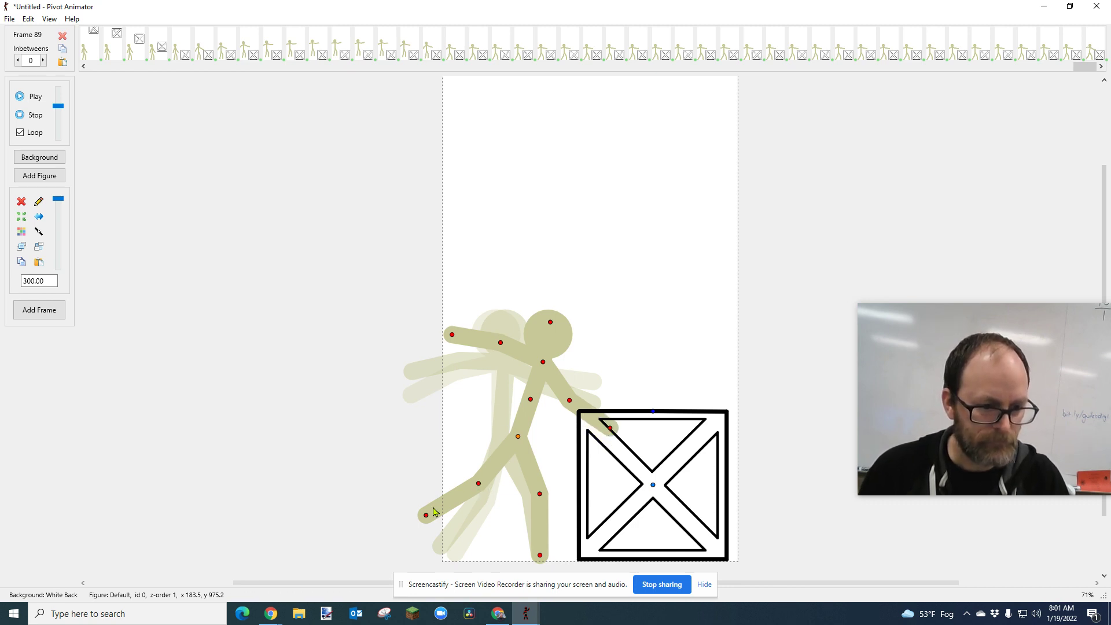
drag(426, 516, 423, 511)
key(ctrl+f)
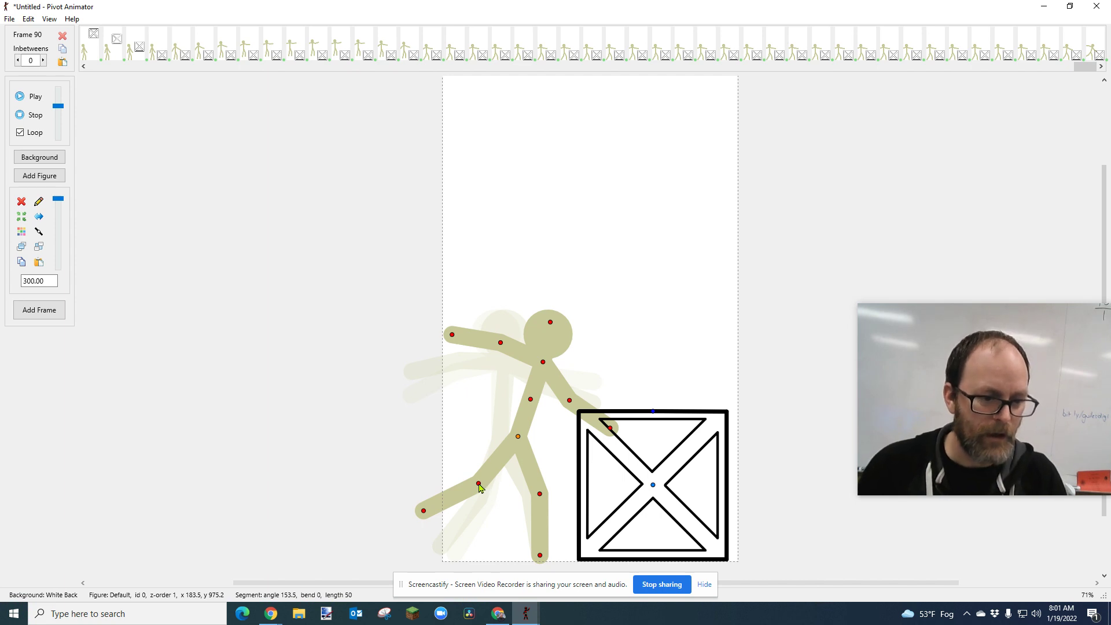
Step: Lift the rear leg in frame 90, adjust the standing leg, and lean and shift the figure farther toward the box
drag(478, 483, 468, 471)
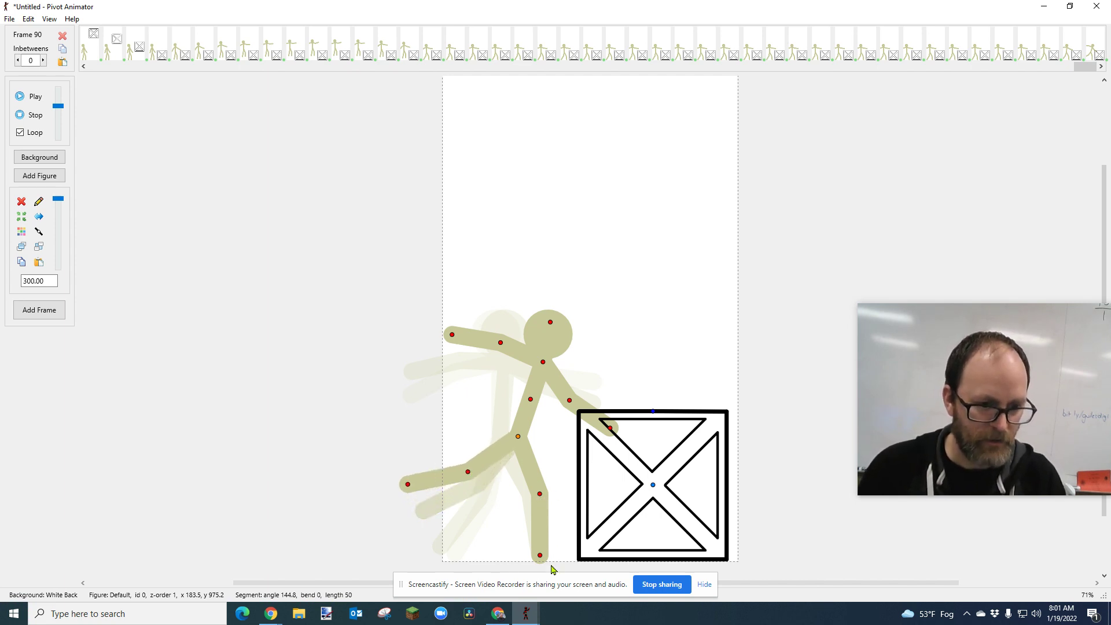
drag(541, 556, 551, 555)
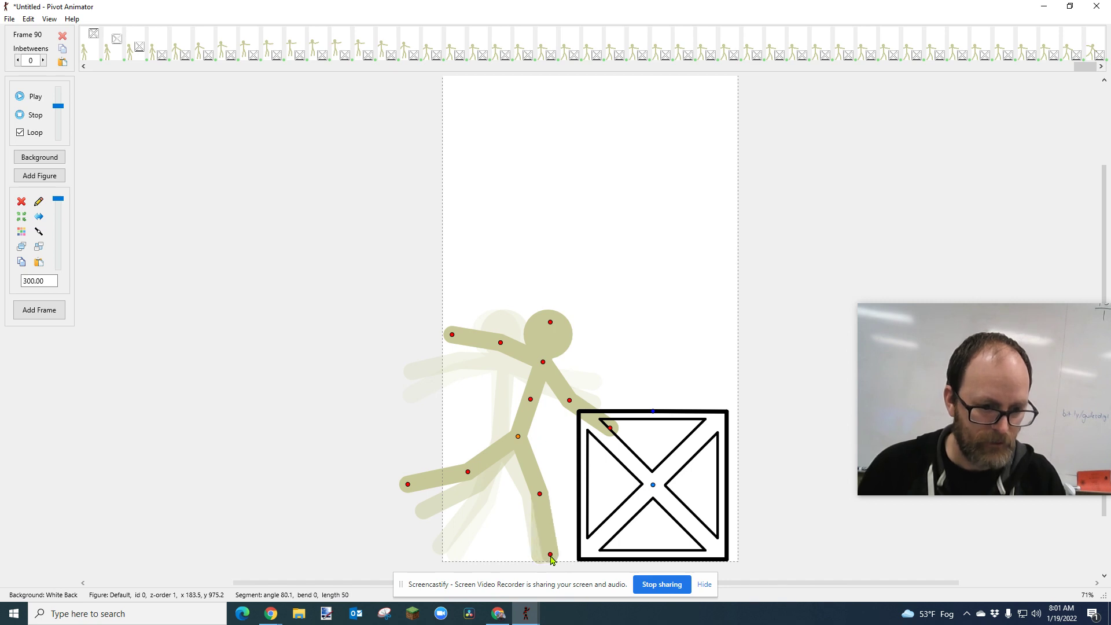
drag(540, 495, 535, 497)
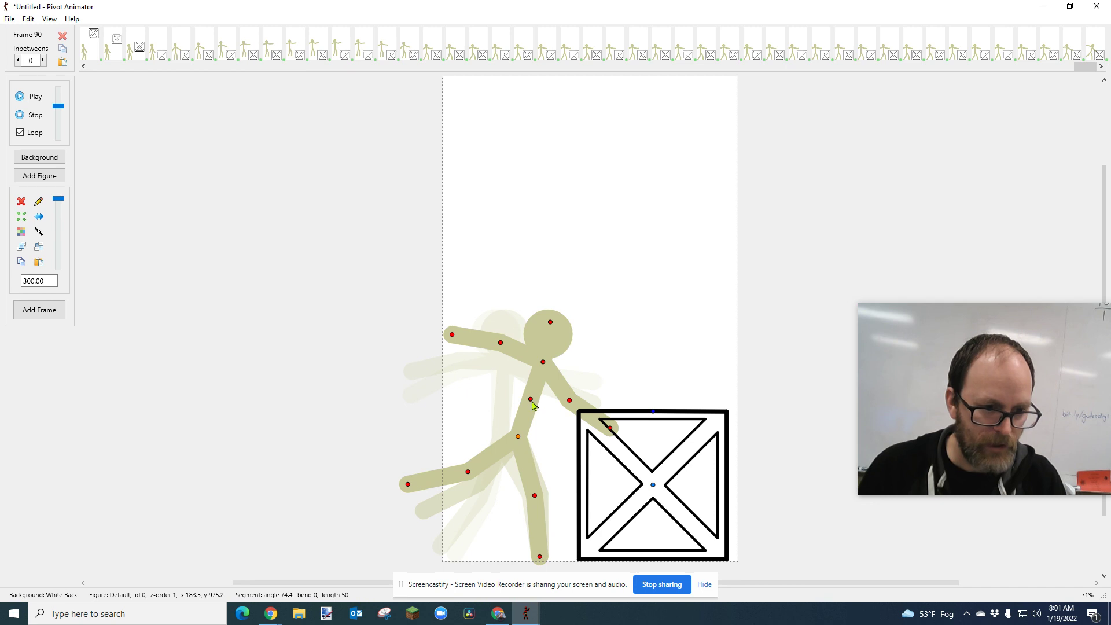
drag(532, 401, 535, 403)
drag(521, 441, 533, 440)
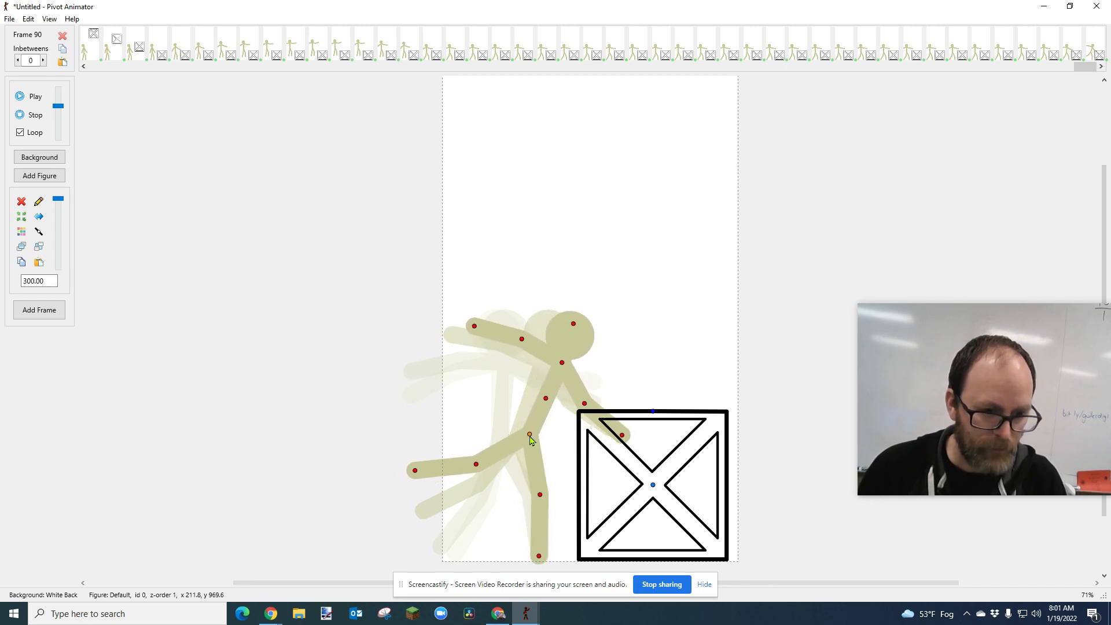
Step: Lower the front arm, raise the rear arm and bring the rear leg up to about horizontal in frame 90, and add the frame
drag(584, 404, 580, 406)
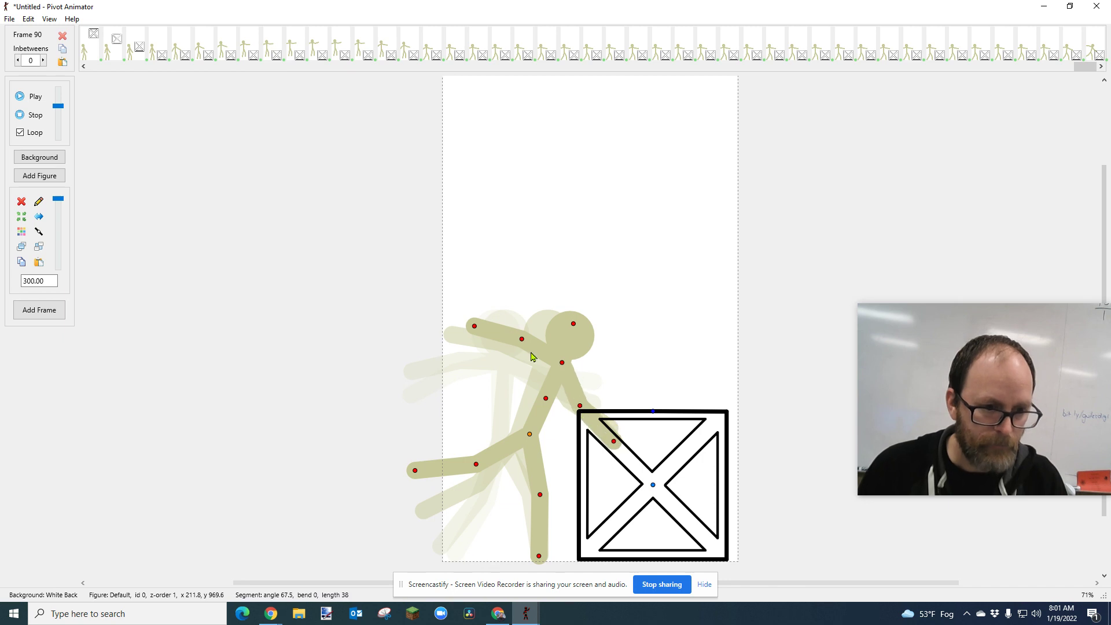
drag(523, 340, 528, 330)
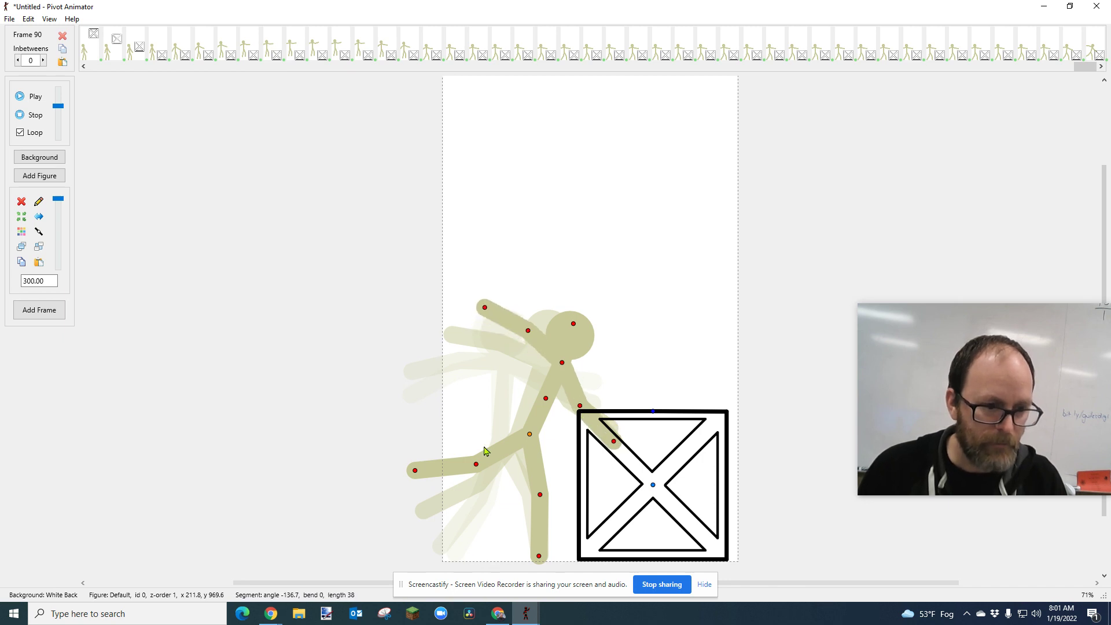
drag(476, 465, 474, 459)
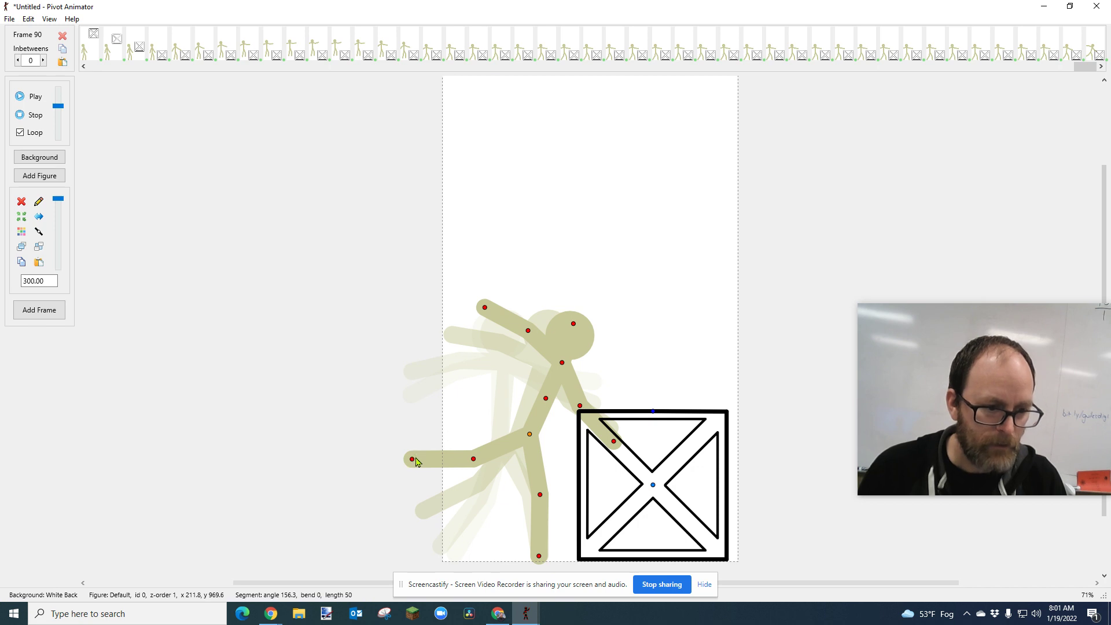
drag(412, 459, 412, 455)
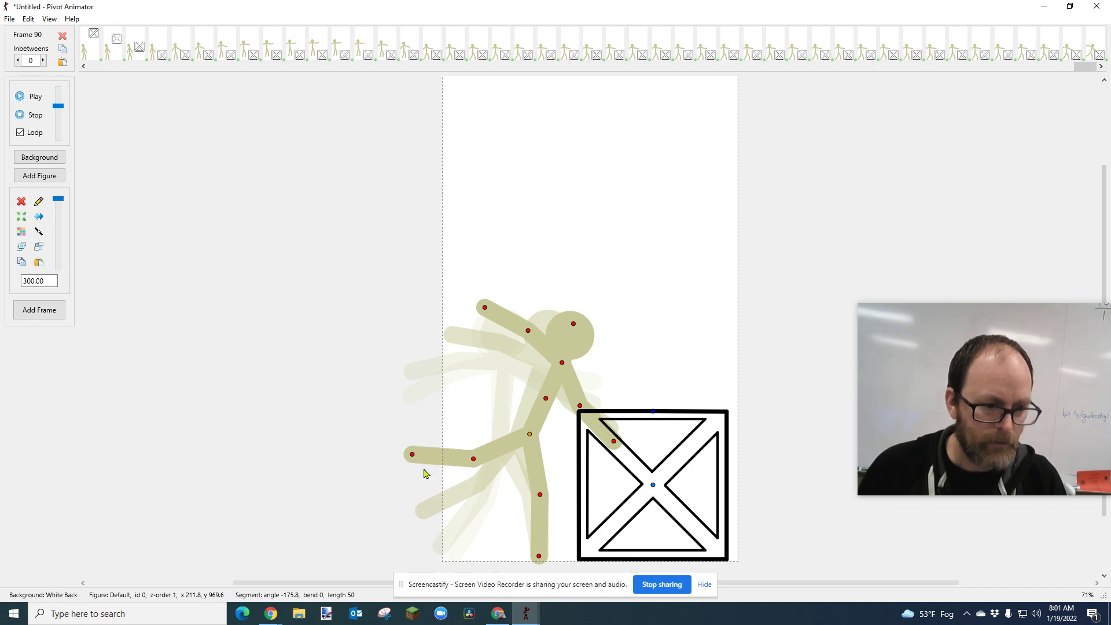
key(ctrl+f)
Step: Raise the rear leg and rear arm slightly in frame 91 and hold that wind-up pose through frame 95
drag(474, 461, 474, 456)
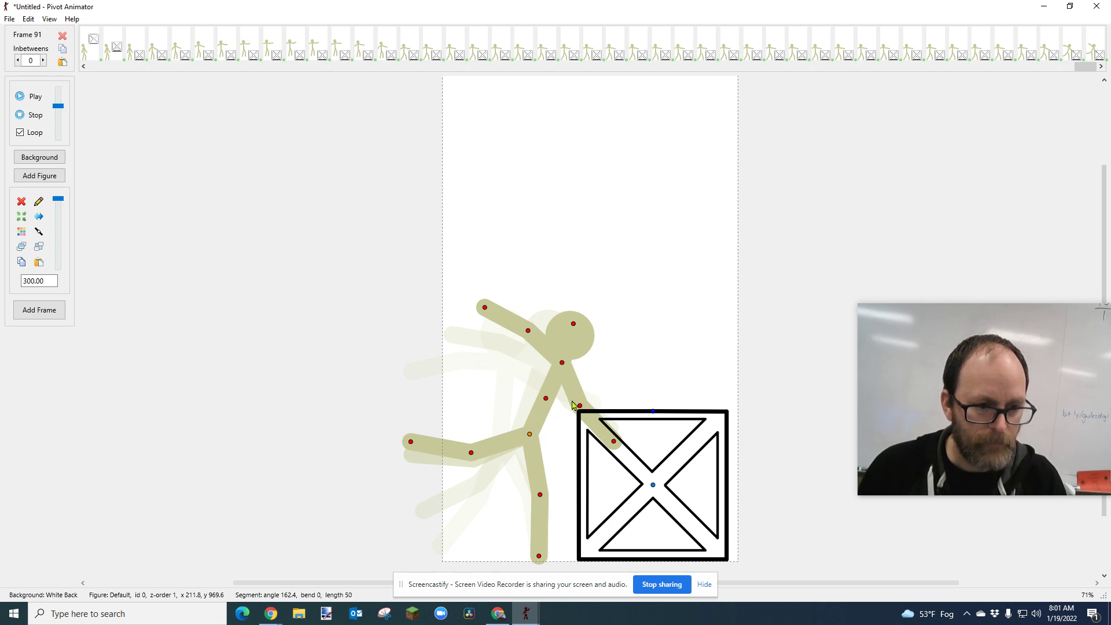
drag(528, 334, 532, 329)
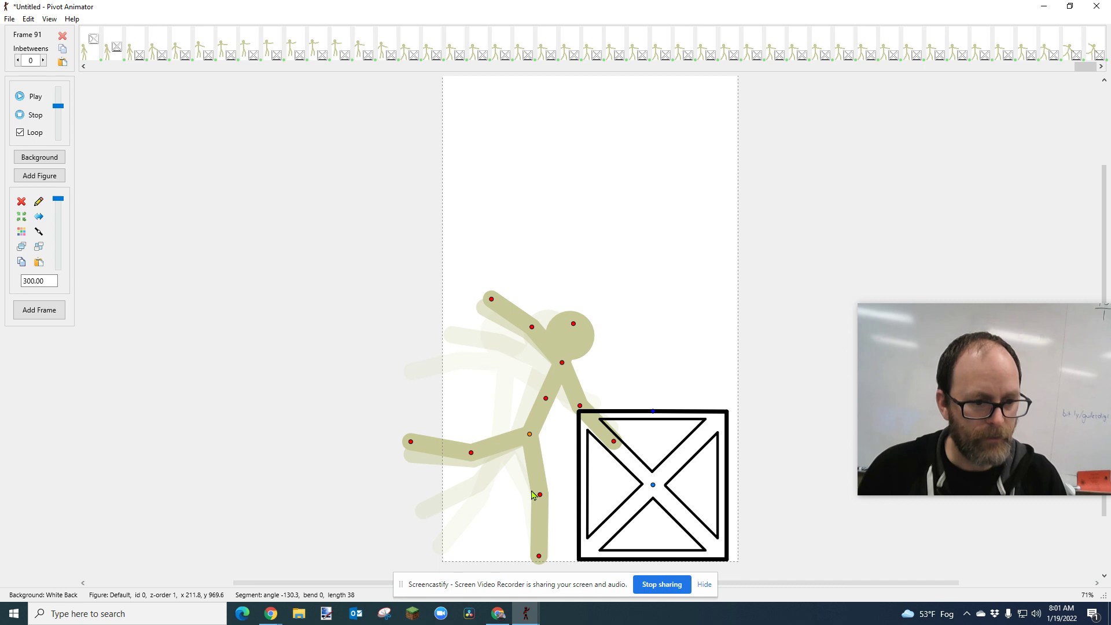
key(Return)
key(Return)
key(Return)
key(Return)
key(Return)
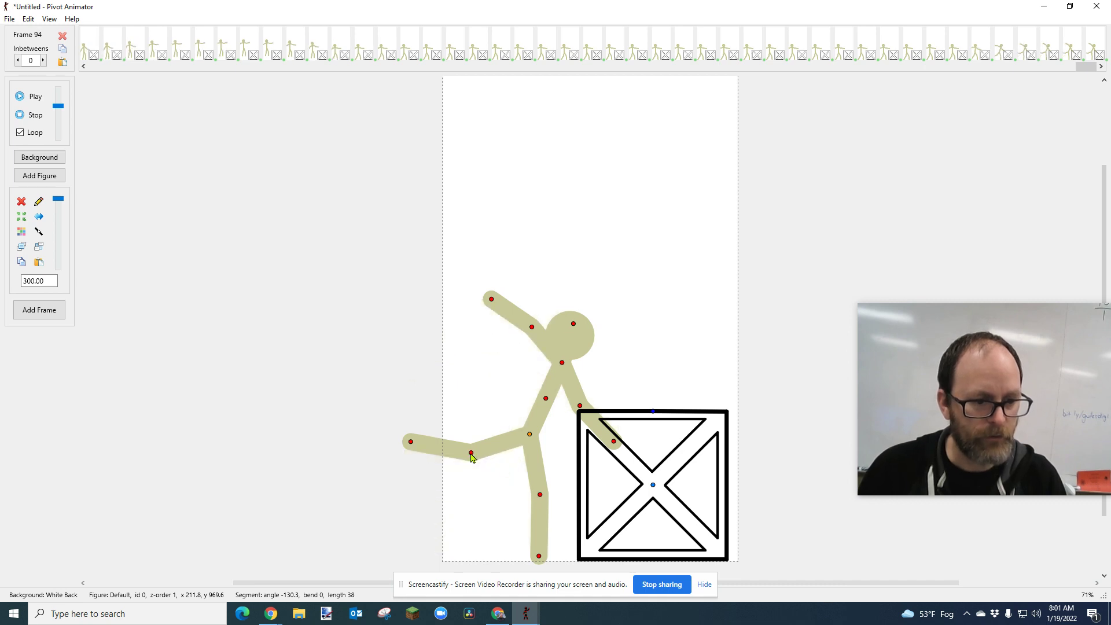
Step: Start the kick in frame 96 by lowering the rear leg and rear arm and straightening the torso slightly, and add the frame
drag(471, 453, 475, 464)
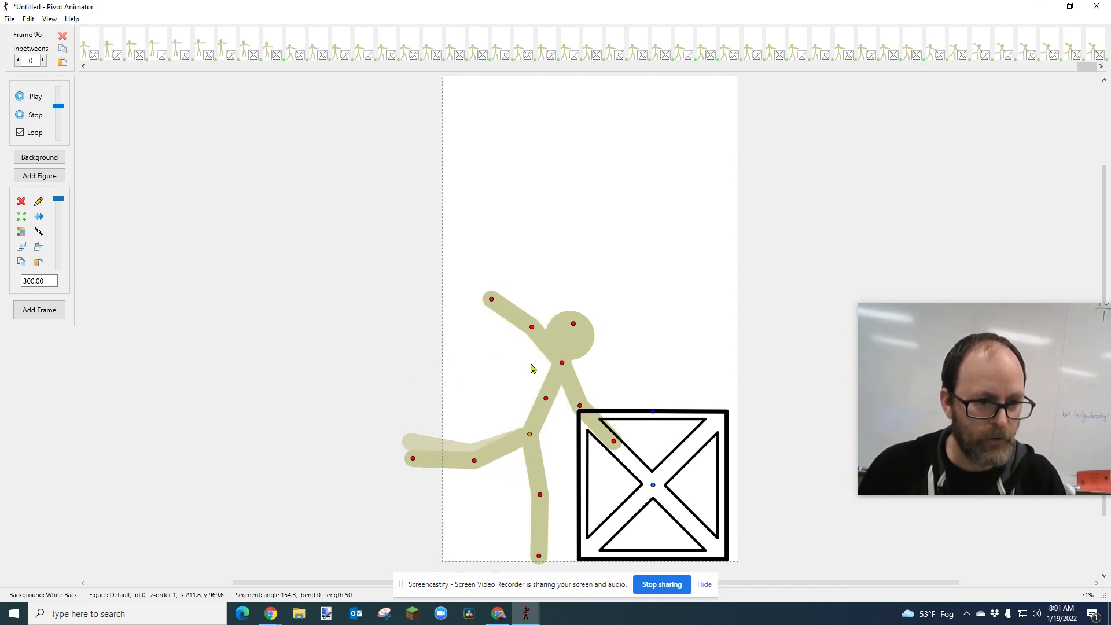
drag(529, 339, 526, 351)
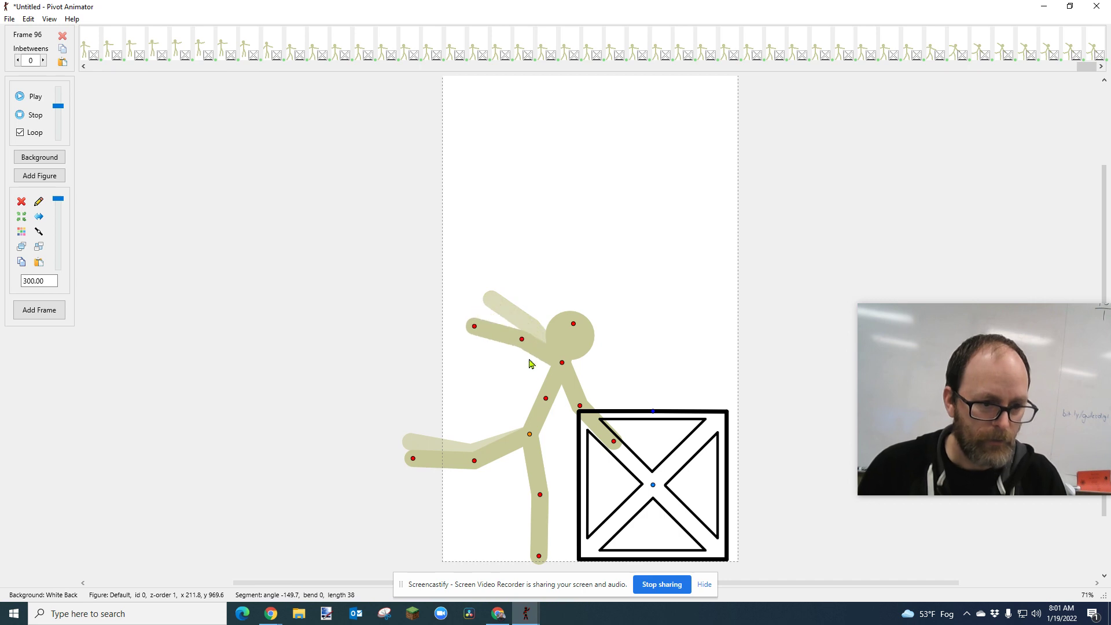
drag(547, 401, 578, 401)
key(Return)
Step: Swing the rear leg farther down in frame 97, lower the rear arm, raise the front arm slightly, and add the frame
drag(475, 462, 487, 479)
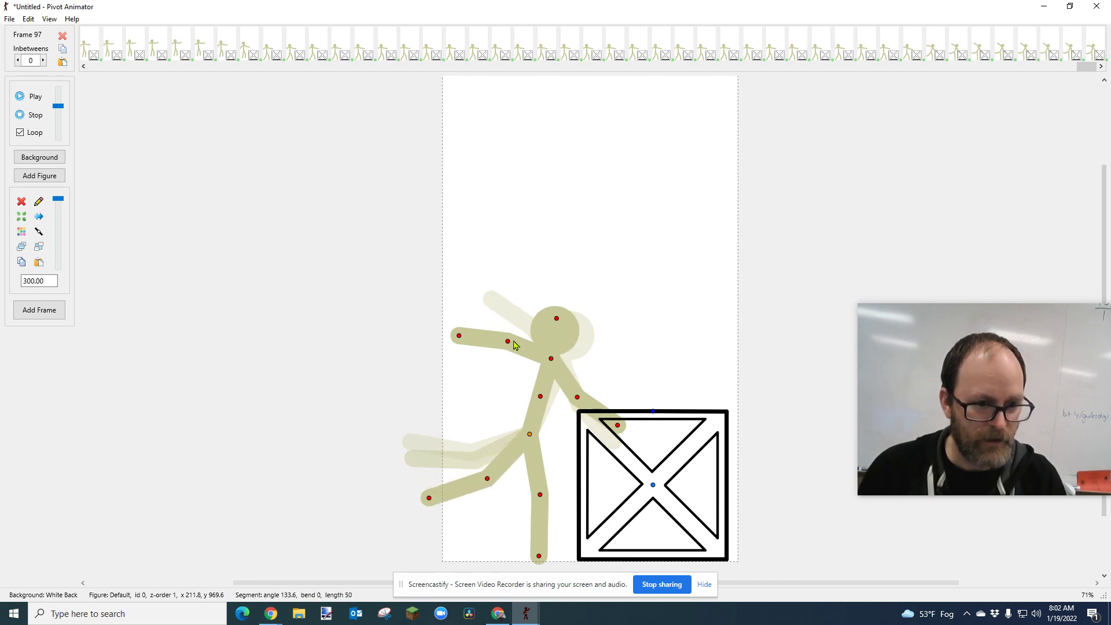
drag(508, 346, 505, 357)
drag(579, 402, 583, 396)
key(Return)
Step: Pose frame 98 with the kicking thigh nearly vertical, torso more upright, rear arm lower and front arm higher, and add the frame
drag(487, 481, 512, 494)
drag(467, 537, 466, 507)
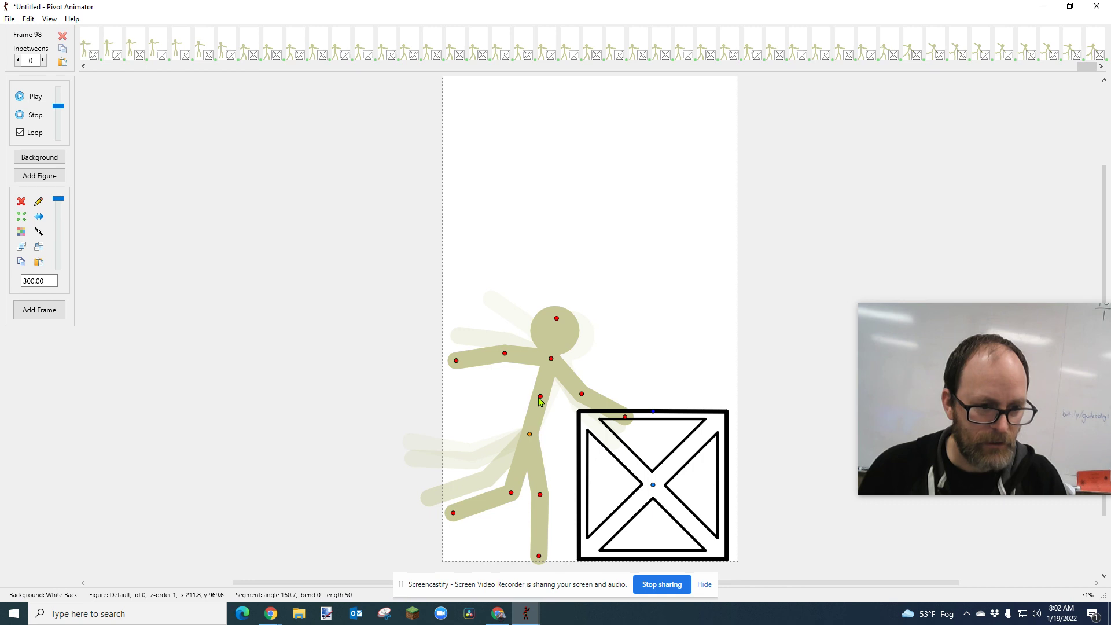
drag(540, 399, 538, 399)
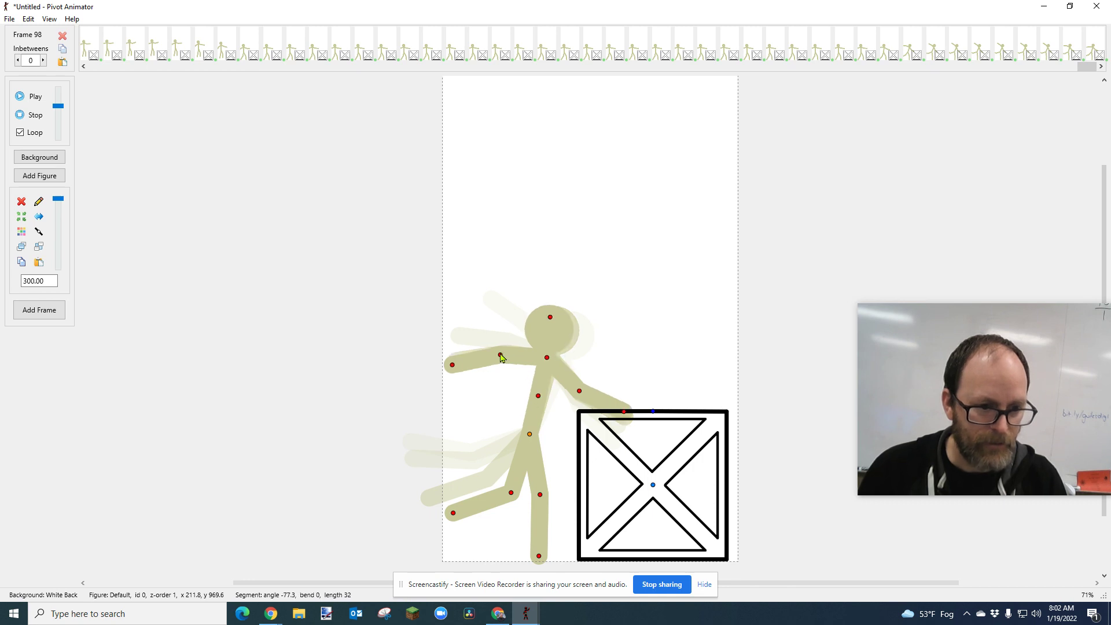
drag(500, 355, 501, 367)
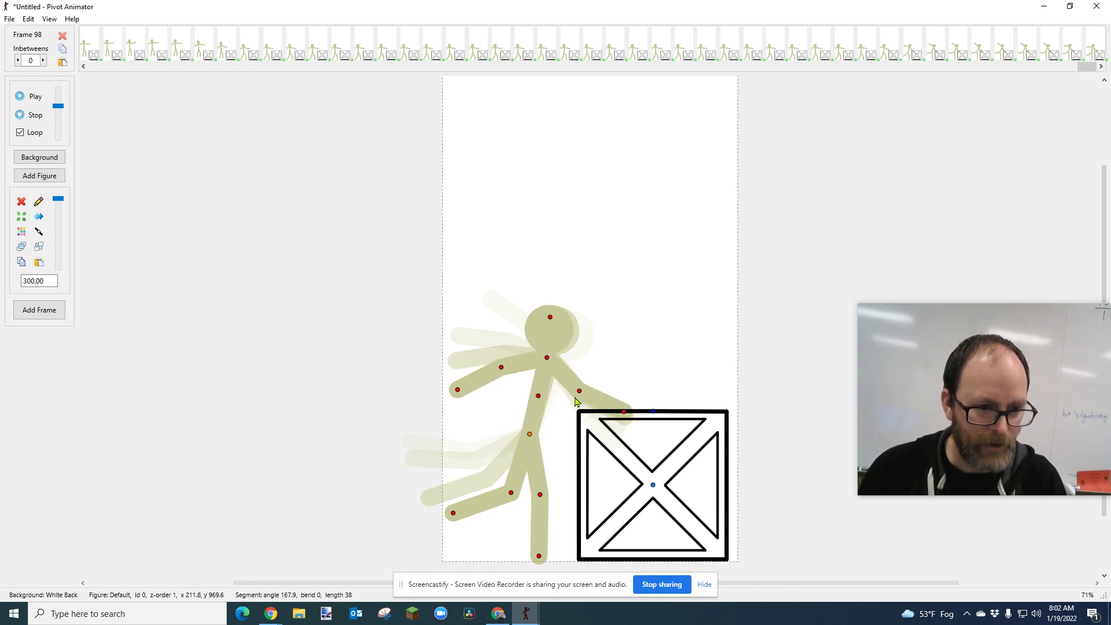
drag(579, 393, 587, 383)
key(Return)
Step: Pass the kicking leg in front of the standing leg in frame 99, straighten the torso, adjust both arms, and add the frame
drag(512, 493, 557, 496)
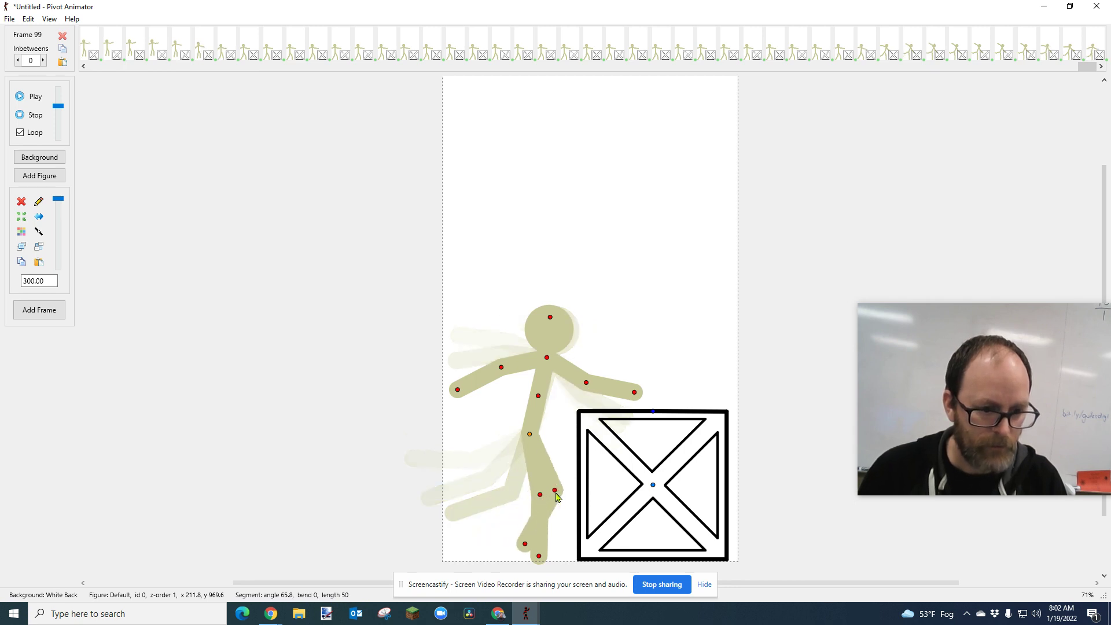
drag(539, 399, 506, 389)
drag(580, 377, 584, 370)
key(Return)
Step: Swing the kicking leg forward in frame 100 so that its knee and foot reach into the box
drag(555, 491, 579, 486)
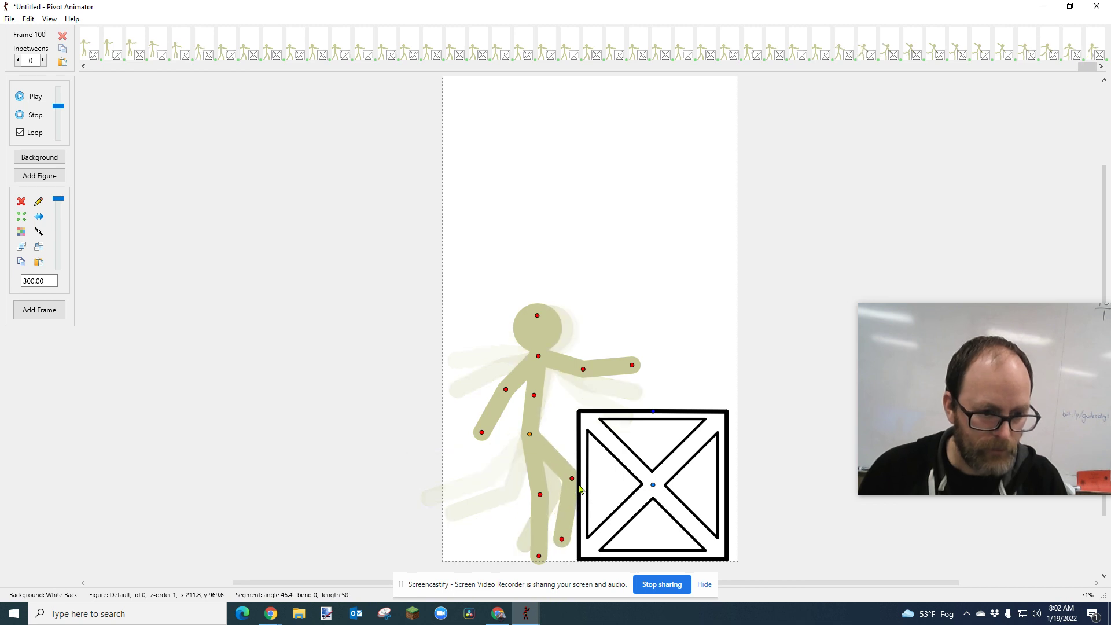
drag(561, 542, 584, 529)
drag(567, 479, 578, 473)
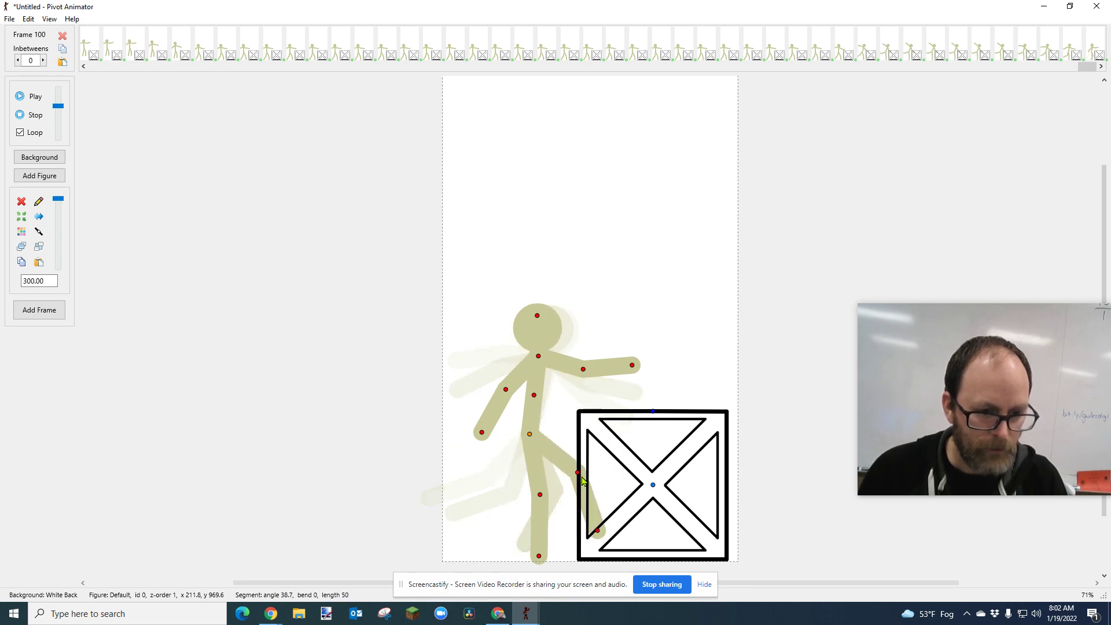
Step: Slide the box horizontally away from the figure to about x 578 in frame 100, and add the frame
click(656, 489)
drag(656, 489, 657, 491)
key(Right)
key(Right)
key(Right)
key(Right)
key(Right)
key(Right)
key(Right)
key(Right)
key(Right)
key(Right)
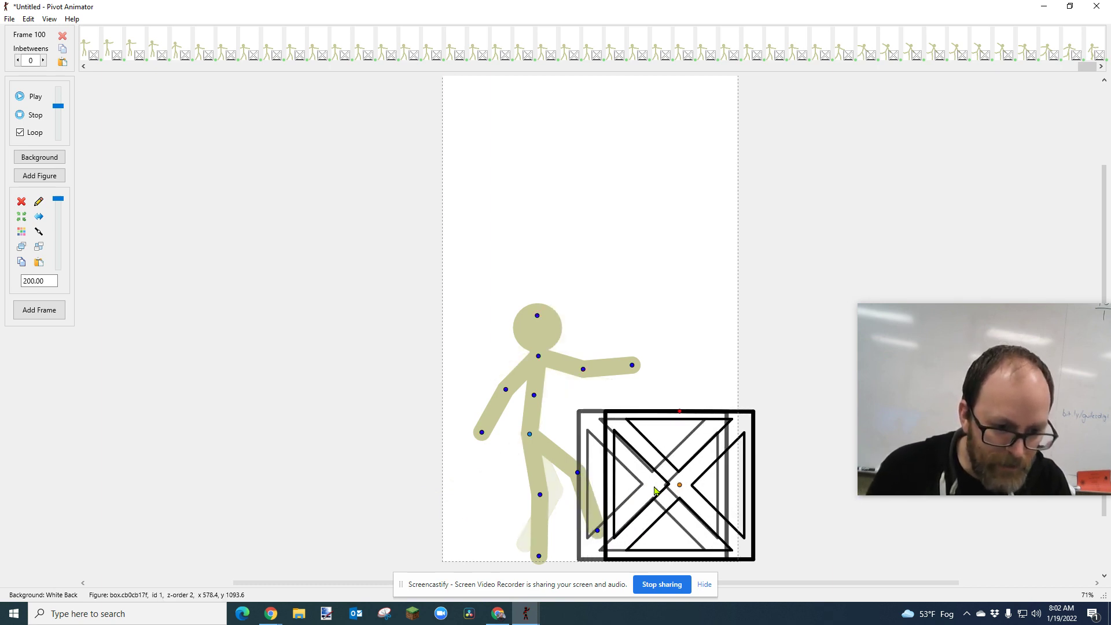
key(ctrl+f)
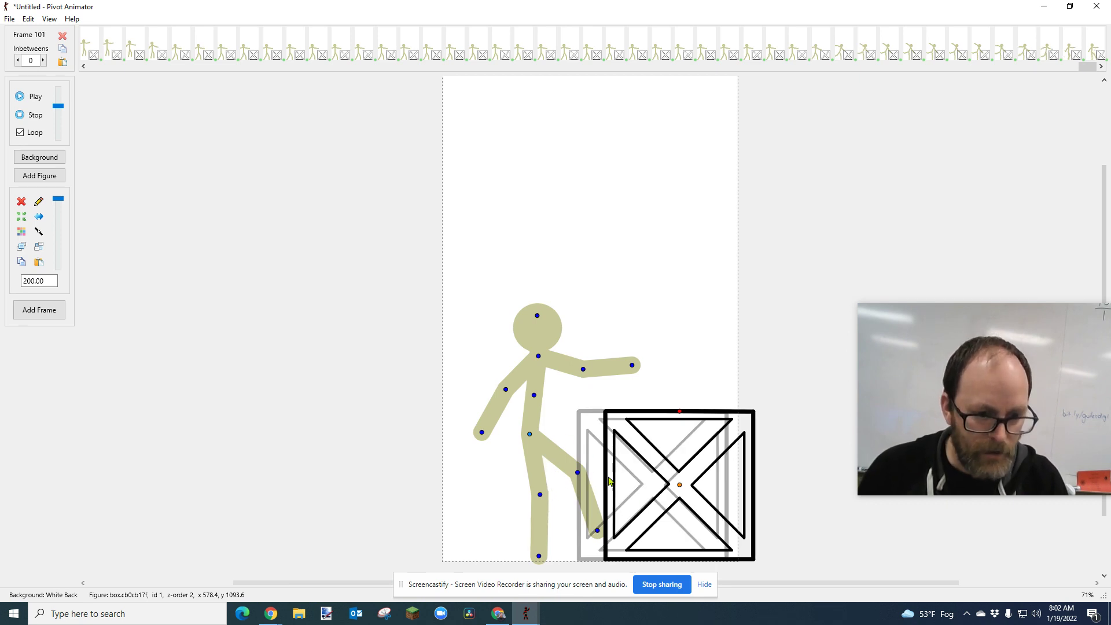
Step: Extend the kicking leg higher in frame 101, slide the box away to about x 690, and add the frame
drag(578, 472, 642, 485)
click(681, 487)
key(Right)
key(Right)
key(Right)
key(Right)
key(Right)
key(Right)
key(Right)
key(Right)
key(Right)
key(Right)
key(Right)
key(Right)
key(Right)
key(Right)
key(Right)
key(Right)
key(Right)
key(Right)
key(Right)
key(Right)
key(Right)
key(Right)
key(Right)
key(Right)
key(Right)
key(Right)
key(Right)
key(Right)
key(Right)
key(Right)
key(Right)
key(Right)
key(Right)
key(Right)
key(Right)
key(Right)
key(Right)
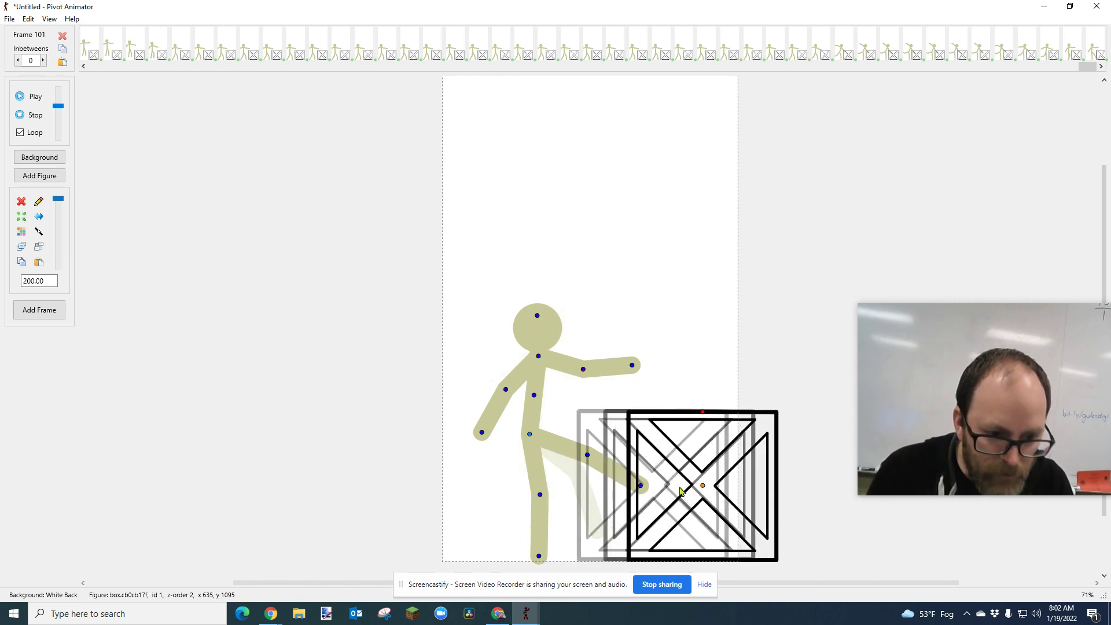
key(Right)
key(Right)
key(Right)
key(Right)
key(Right)
key(Right)
key(Right)
key(Right)
key(Right)
key(Right)
key(Right)
key(Right)
key(Right)
key(Right)
key(Right)
key(Right)
key(Right)
key(Right)
key(Right)
key(Right)
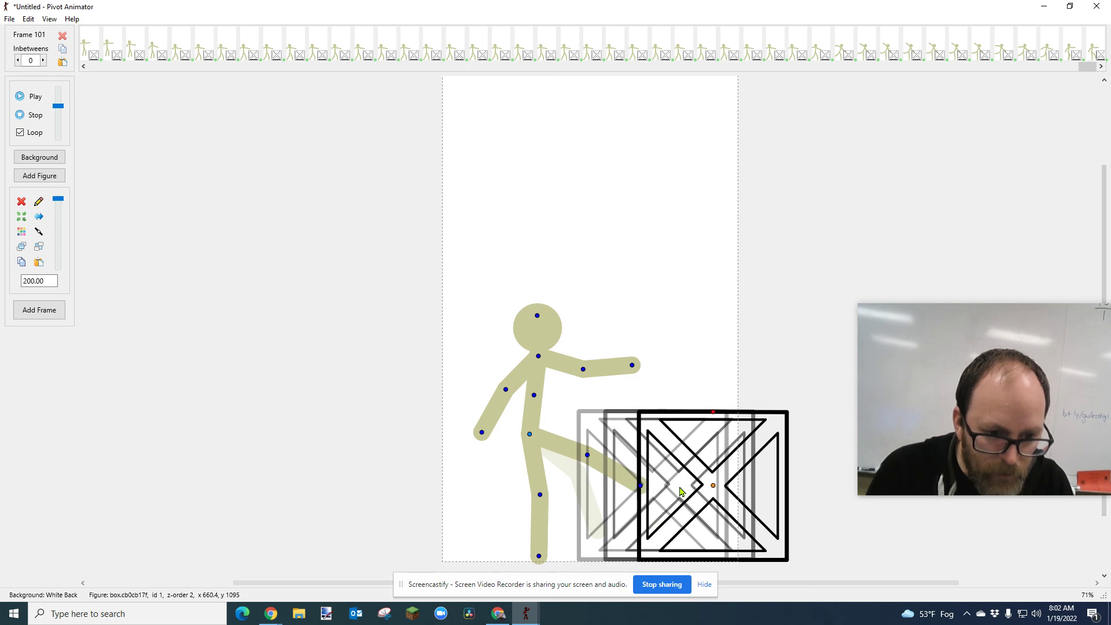
key(Right)
key(Right)
key(Right)
key(Right)
key(Right)
key(Right)
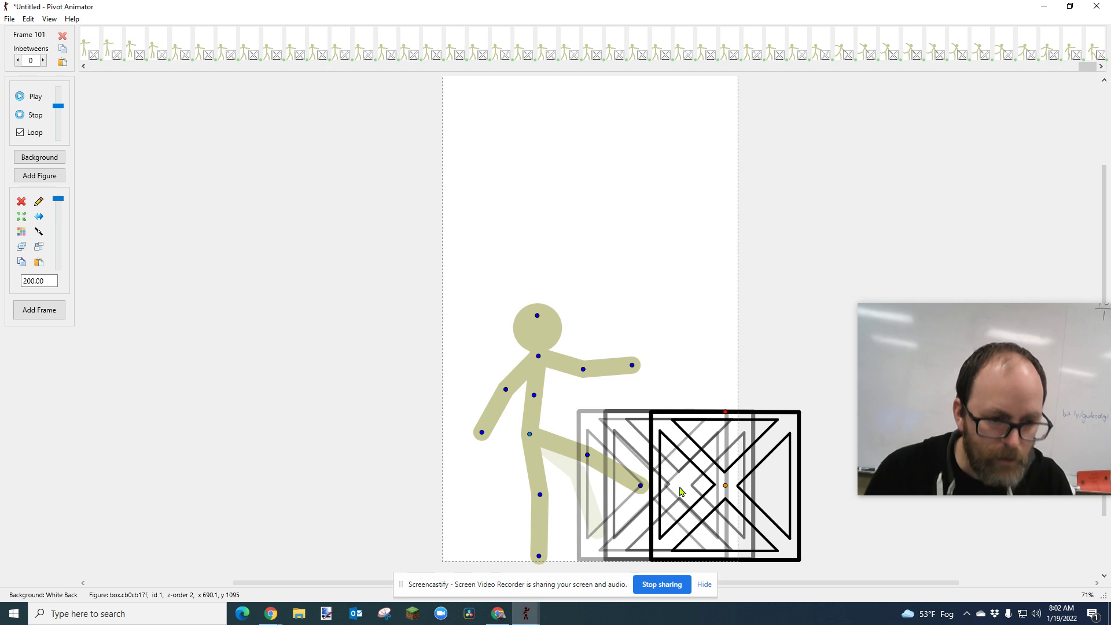
key(Return)
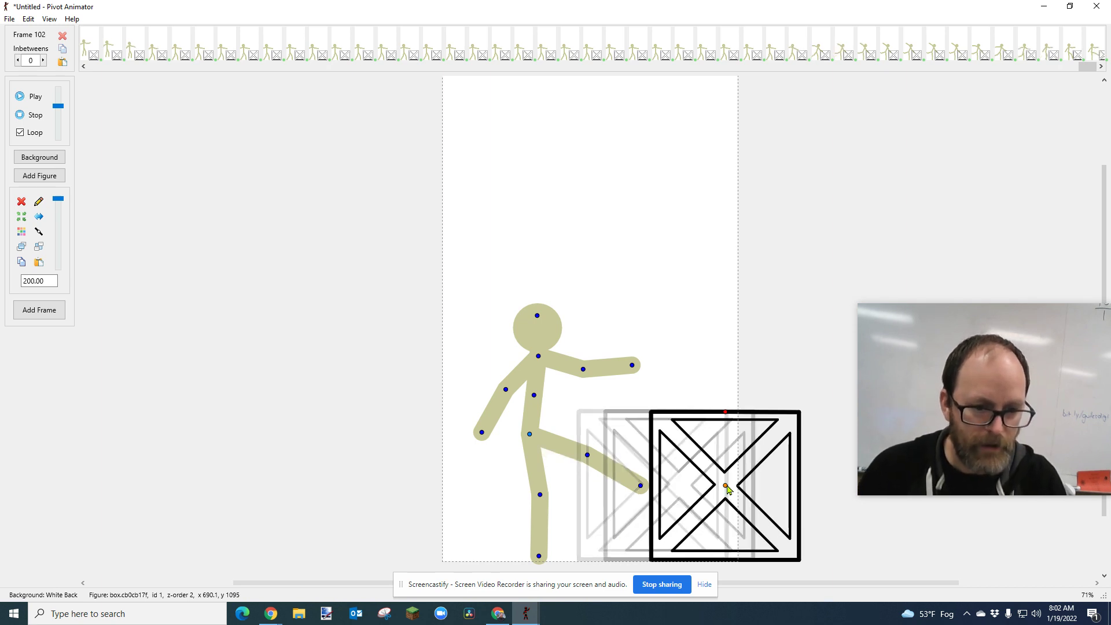
Step: Slide the box horizontally away from the figure to about x 805 in frame 102
key(Right)
key(Right)
key(Right)
key(Right)
key(Right)
key(Right)
key(Right)
key(Right)
key(Right)
key(Right)
key(Right)
key(Right)
key(Right)
key(Right)
key(Right)
key(Right)
key(Right)
key(Right)
key(Right)
key(Right)
key(Right)
key(Right)
key(Right)
key(Right)
key(Right)
key(Right)
key(Right)
key(Right)
key(Right)
key(Right)
key(Right)
key(Right)
key(Right)
key(Right)
key(Right)
key(Right)
key(Right)
key(Right)
key(Right)
key(Right)
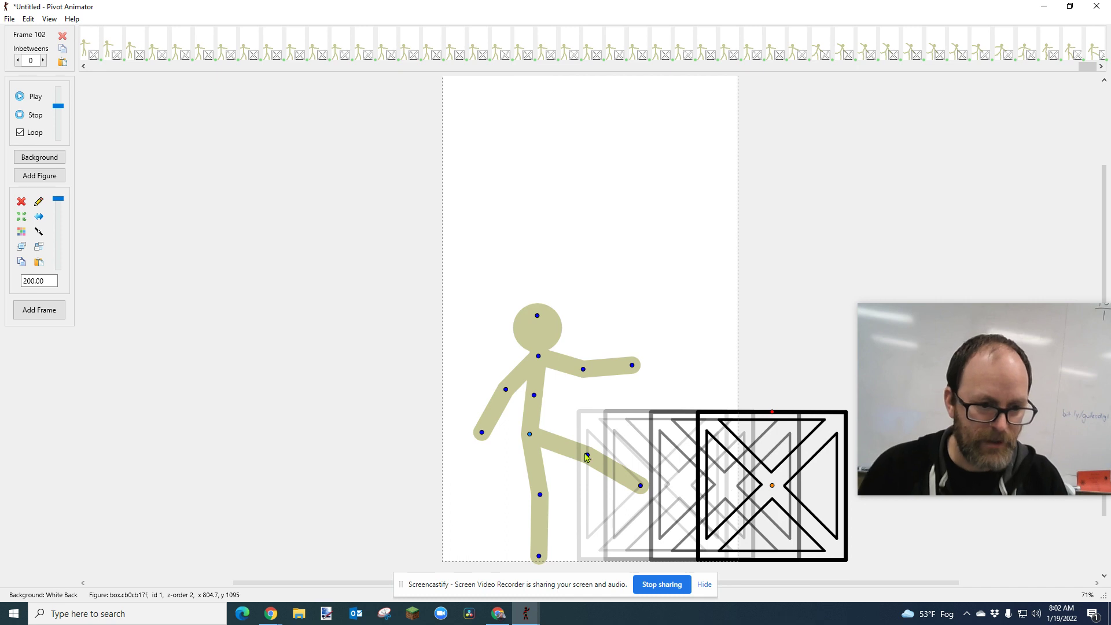
Step: Raise the kicking leg in frame 102, lean the torso back with the arms adjusted to follow, and add the frame
mouse_move(588, 459)
mouse_down()
mouse_move(597, 459)
mouse_move(590, 447)
mouse_up()
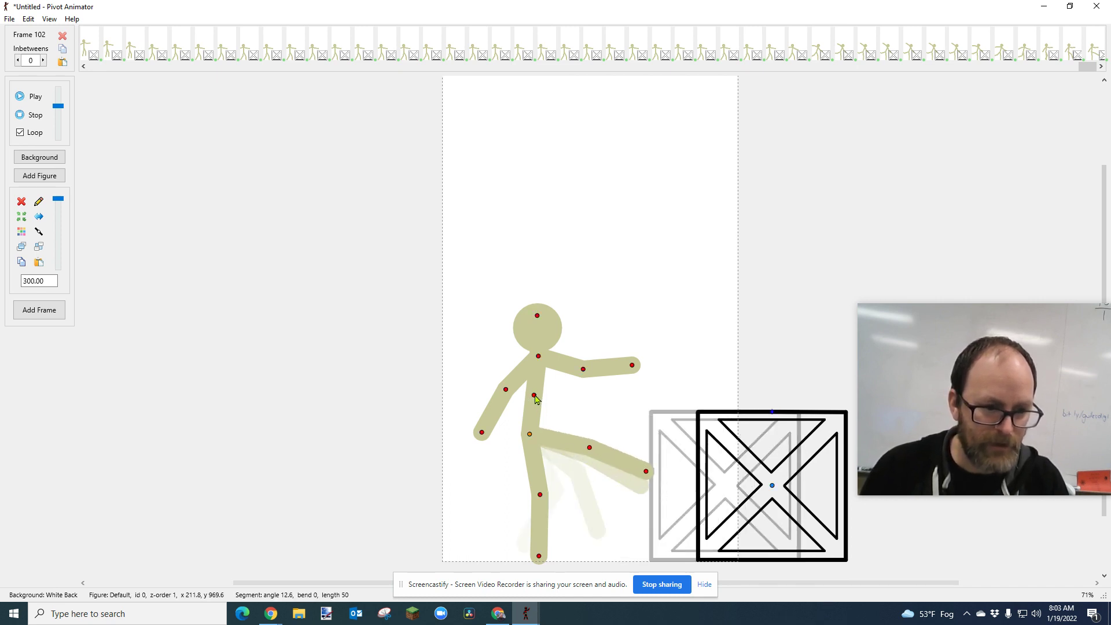
drag(534, 397, 509, 400)
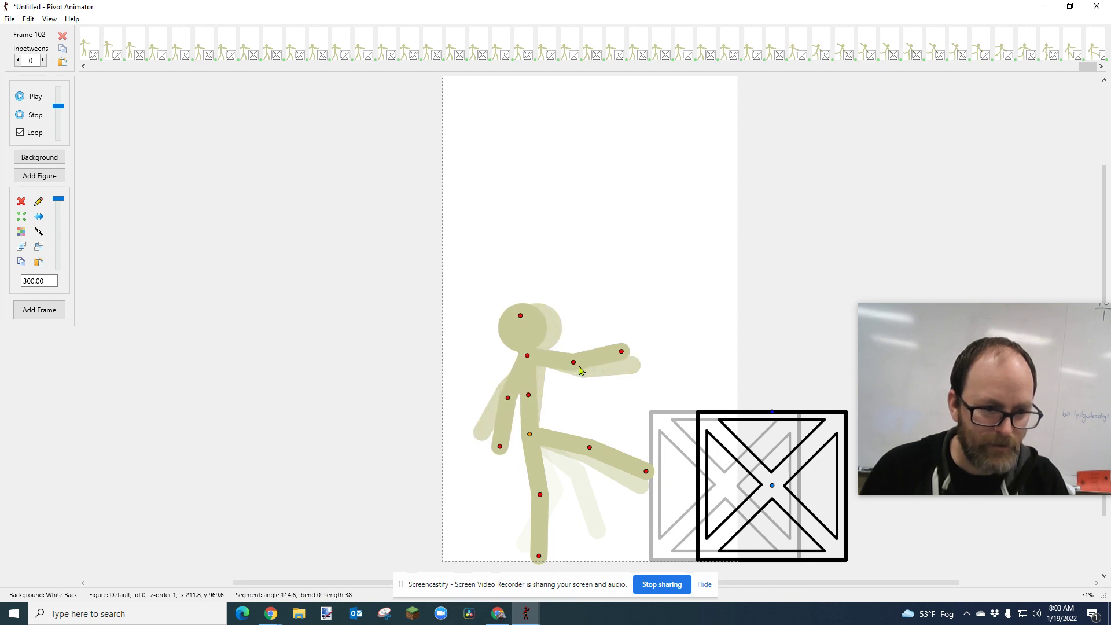
drag(575, 367, 575, 358)
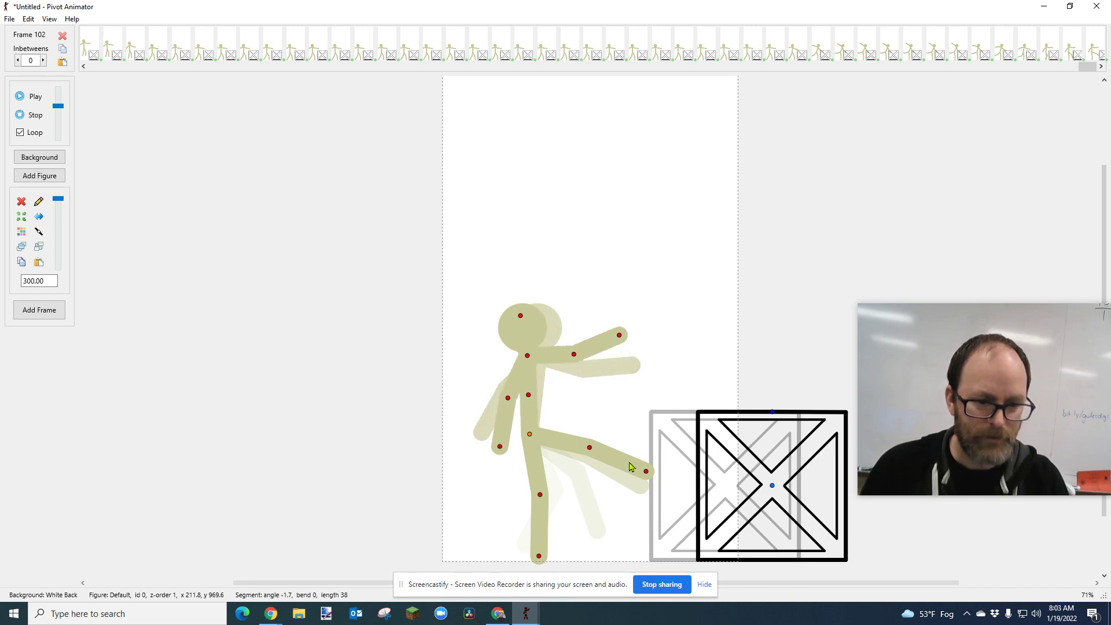
key(ctrl+f)
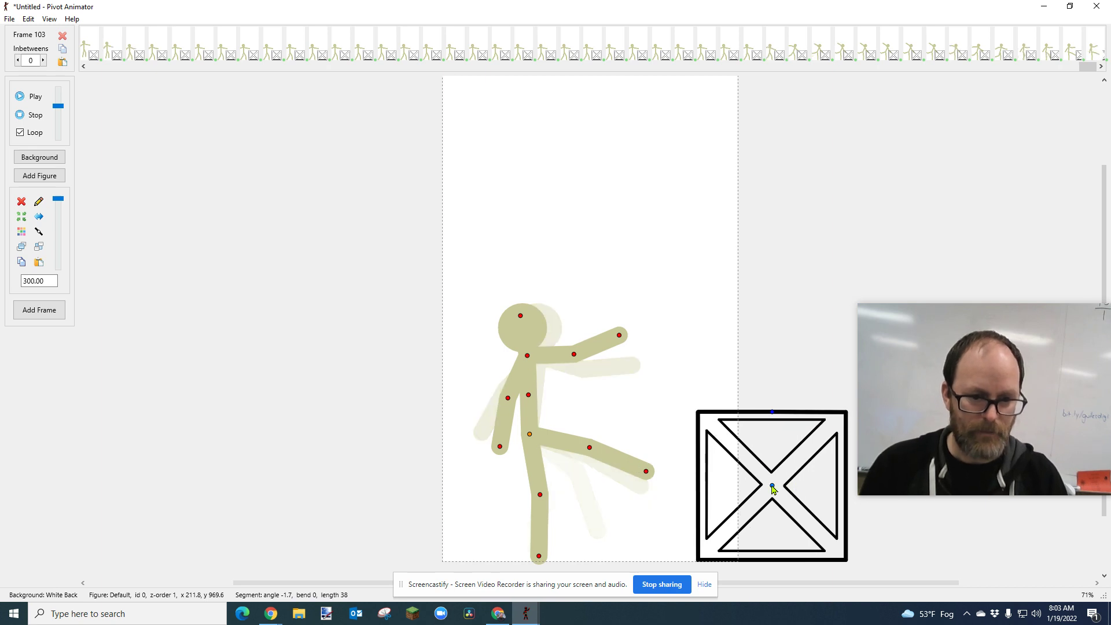
Step: Slide the box to x 922 in frame 103, raise the kicking leg and lean the torso back slightly, and add the frame
click(773, 487)
drag(773, 487, 809, 490)
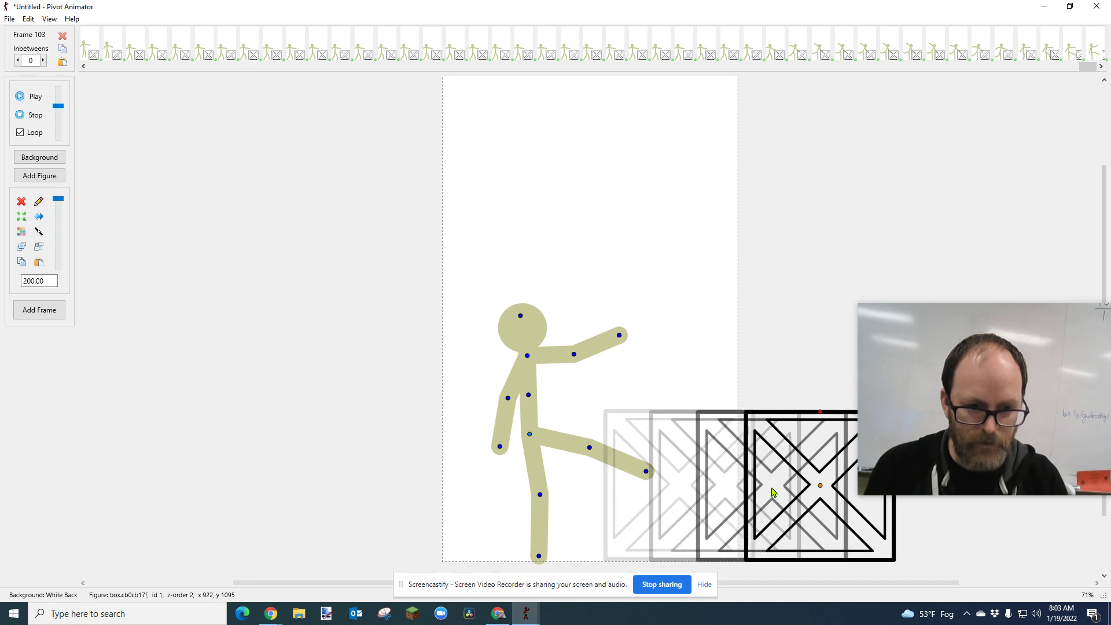
click(590, 448)
drag(590, 448, 591, 441)
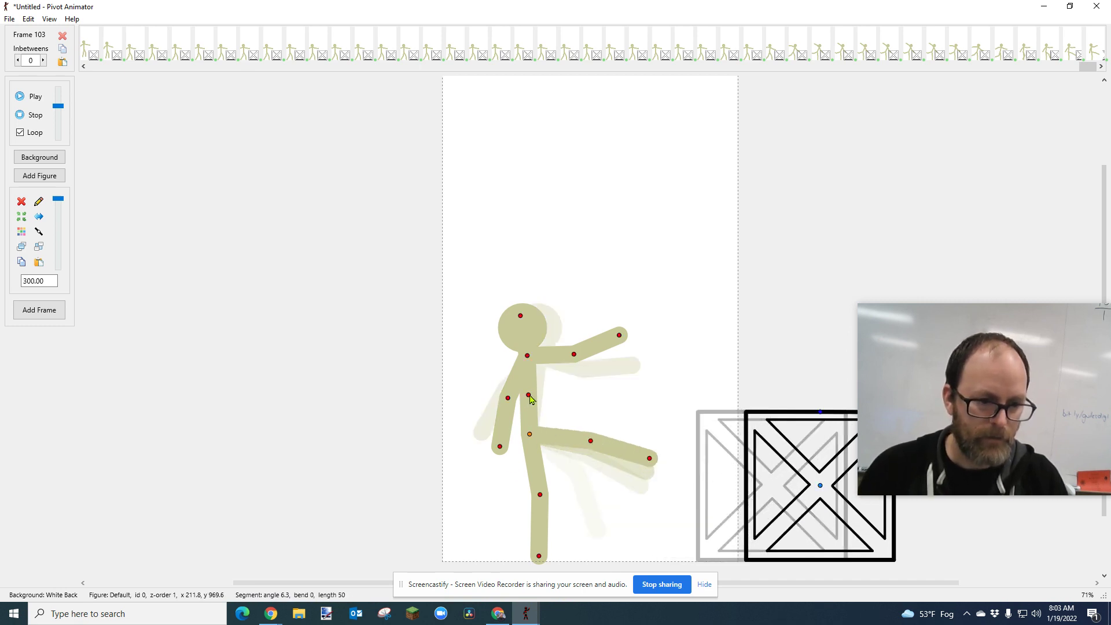
drag(530, 397, 527, 395)
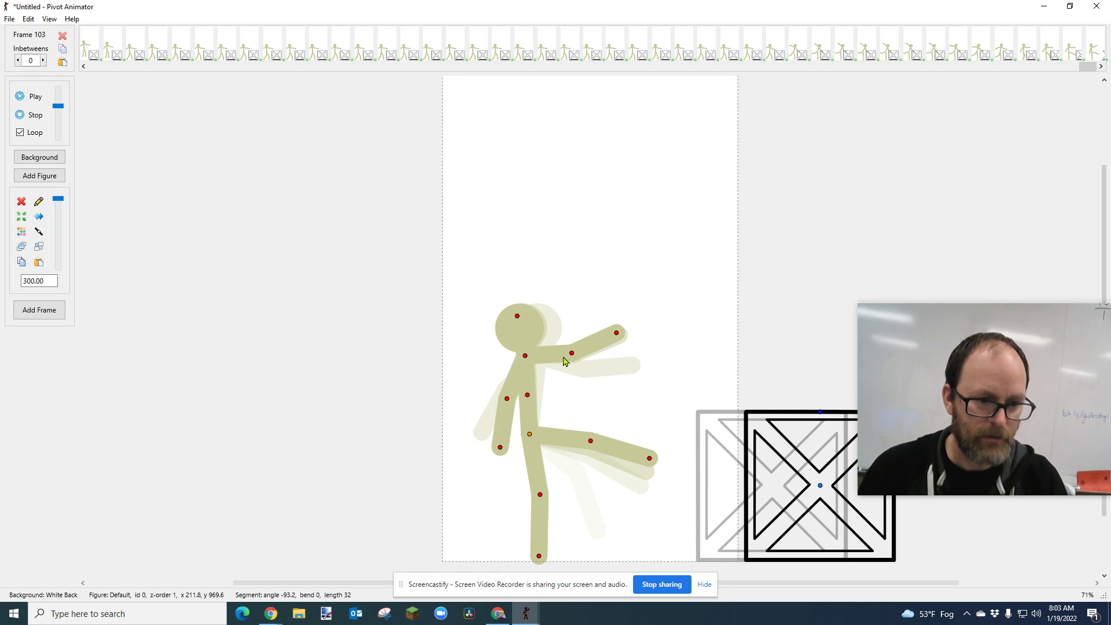
key(Return)
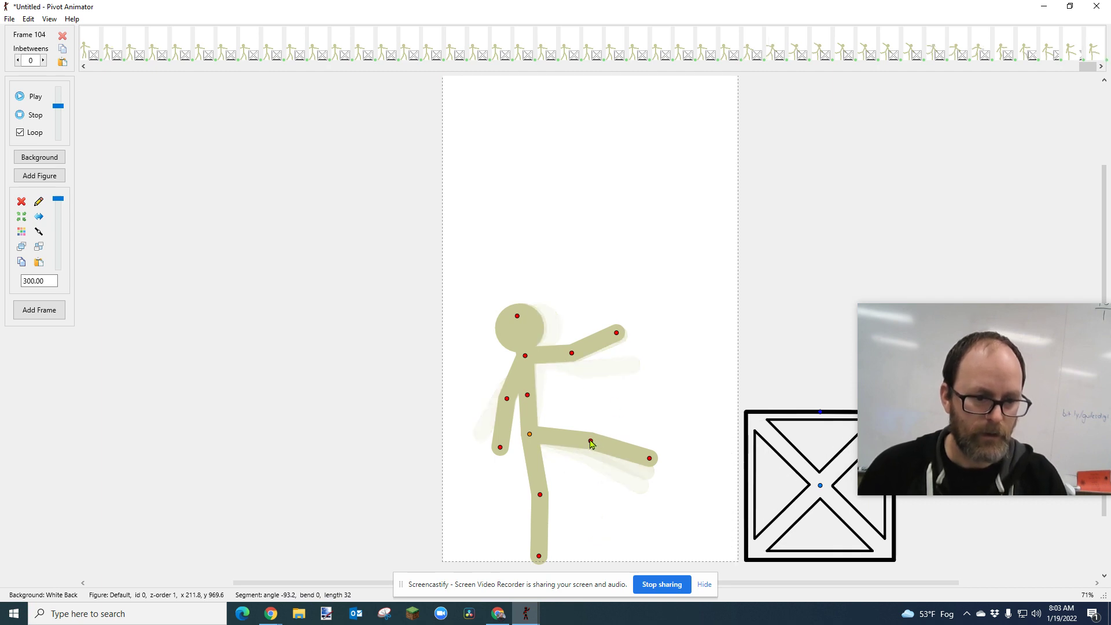
Step: Lower the kicking leg slightly in frame 104, then swing the rear arm back and dip the front arm in frame 105, adding both frames
drag(590, 443, 589, 451)
key(Return)
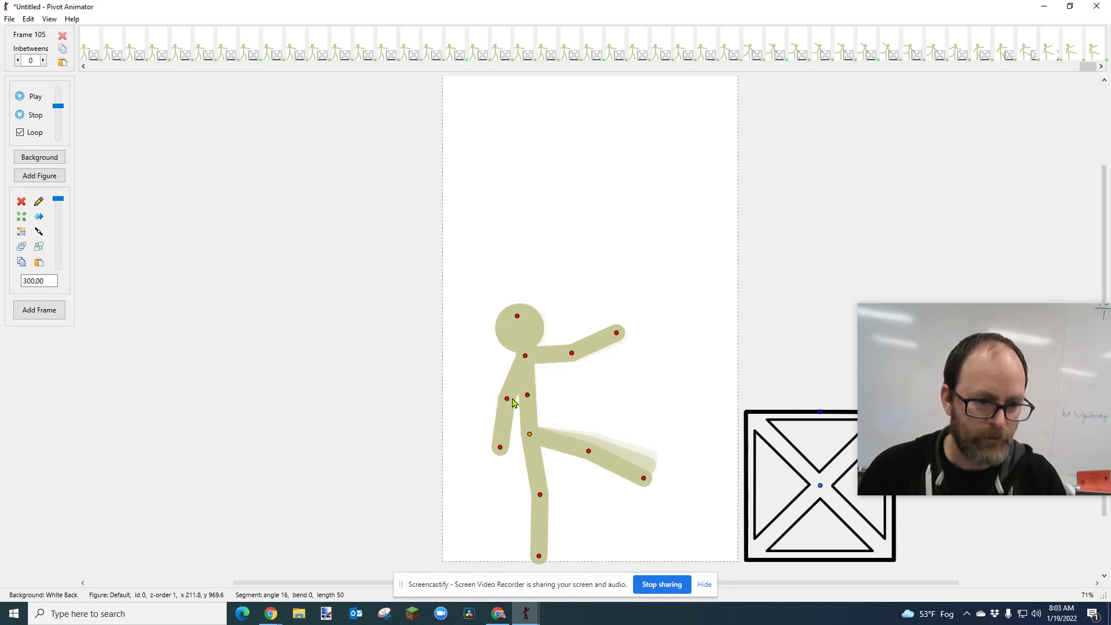
drag(509, 401, 502, 397)
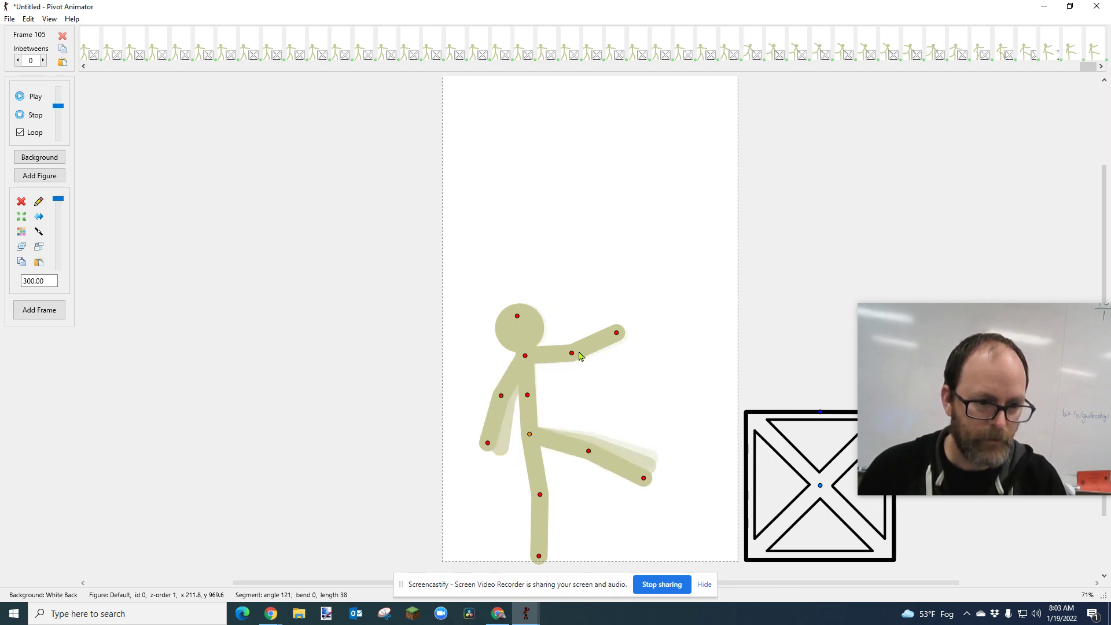
drag(575, 358, 576, 360)
key(Return)
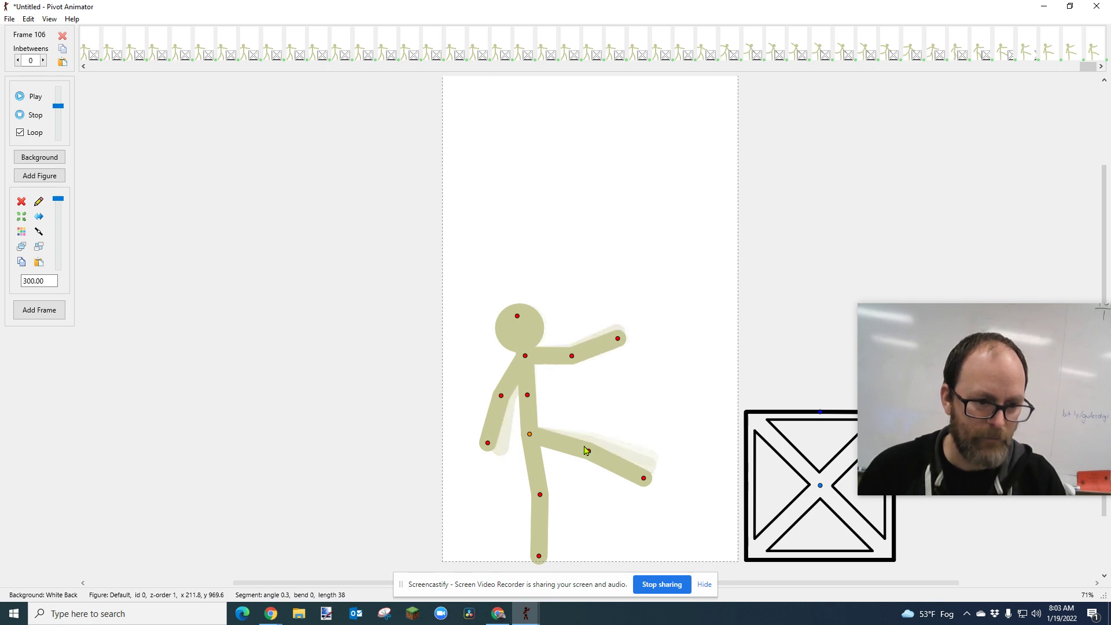
Step: Lower the kicking leg further in frame 106, swing the rear arm back, lower the front arm, and add the frame
drag(589, 452, 581, 467)
drag(502, 399, 495, 395)
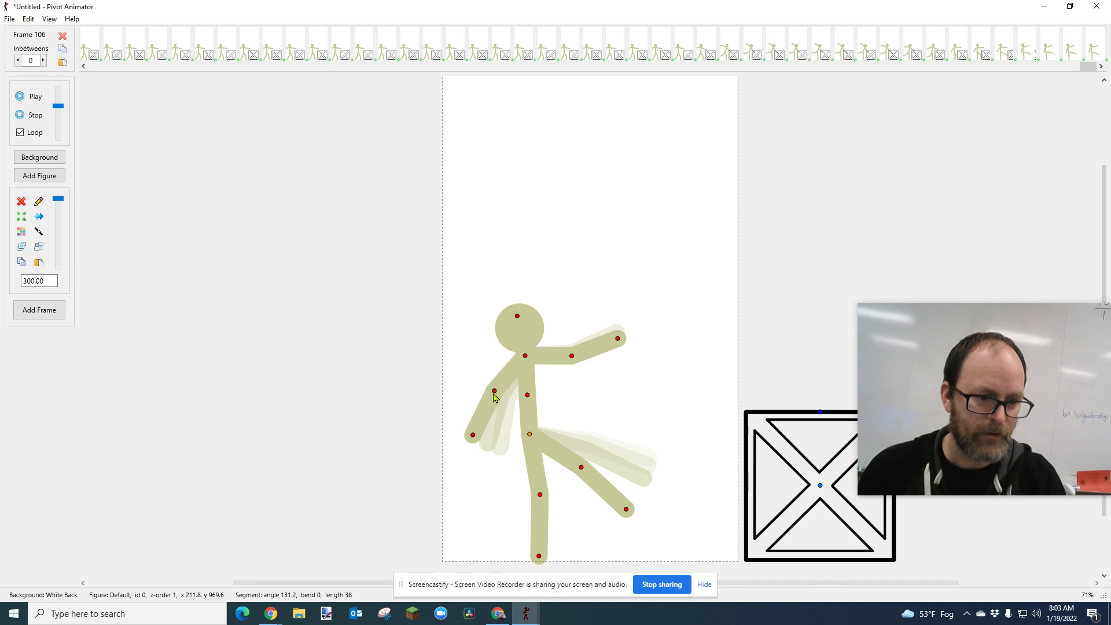
drag(572, 357, 571, 363)
key(Return)
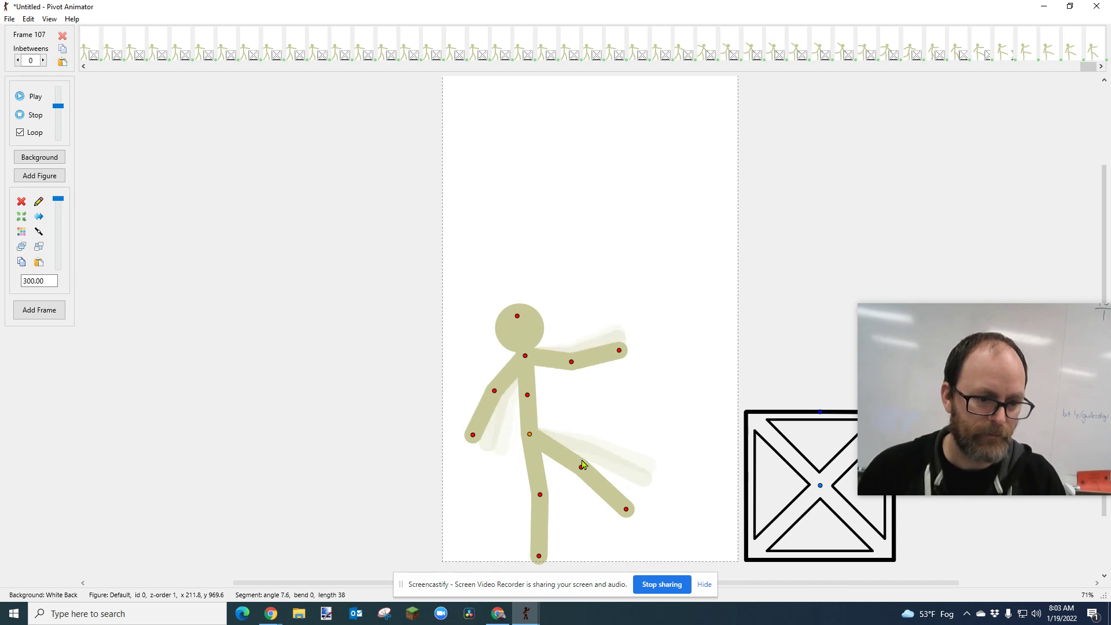
Step: Drop the kicking leg closer to the ground in frame 107, adjust both arms, and add the frame
drag(581, 467, 571, 482)
drag(527, 395, 492, 383)
drag(578, 368, 577, 373)
key(Return)
Step: Bring the kicking leg down near the standing leg in frame 108 and shift the whole figure toward the box to about x 246
drag(573, 487, 565, 497)
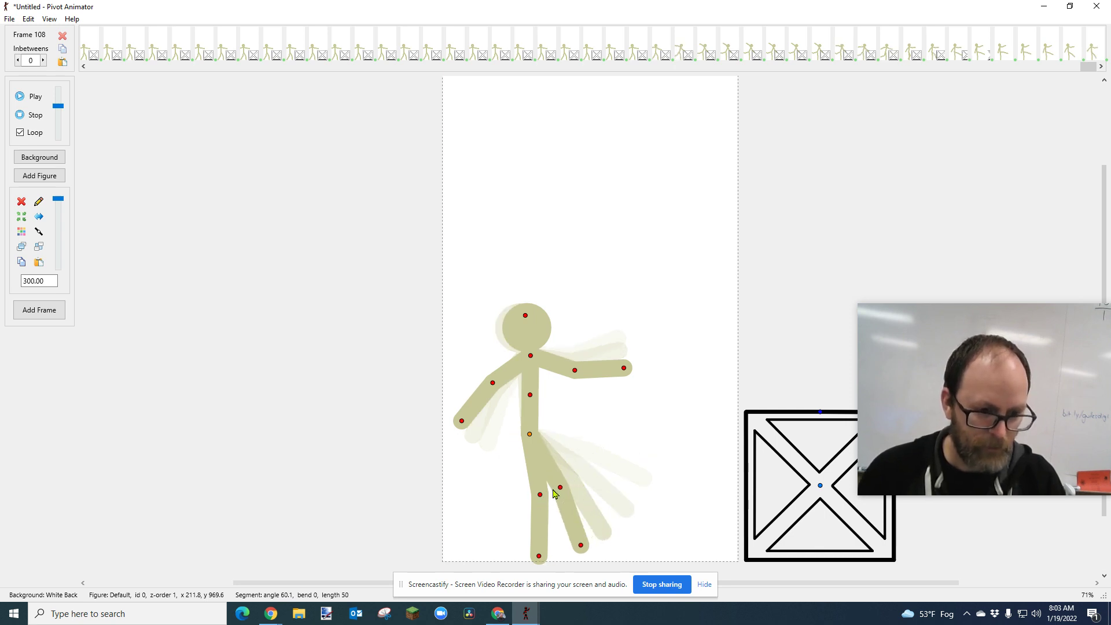
drag(563, 490, 557, 499)
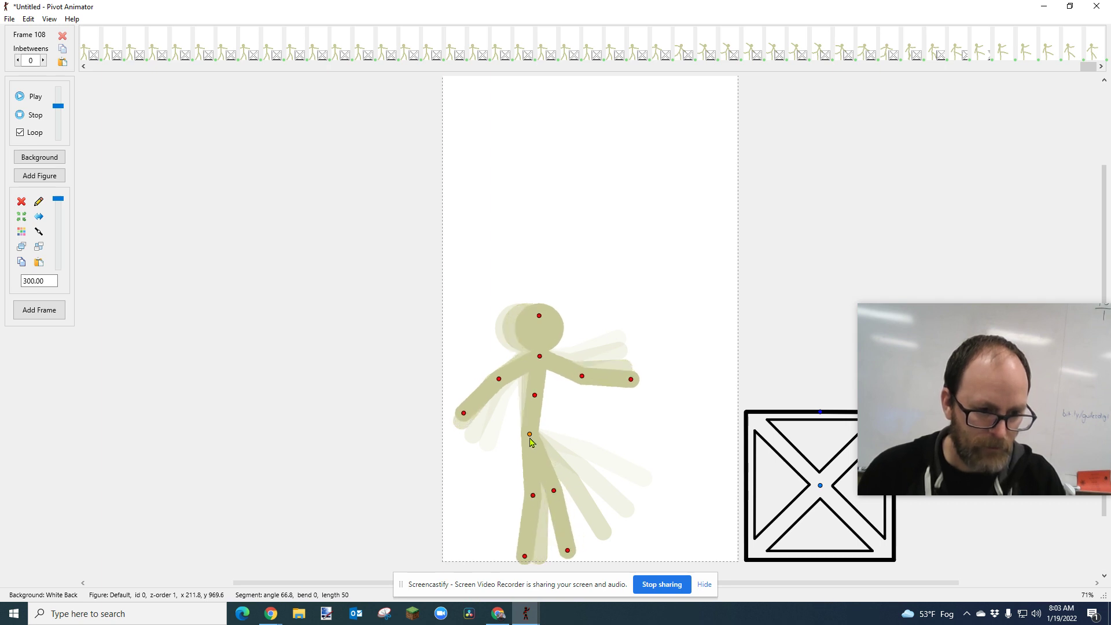
drag(530, 435, 545, 435)
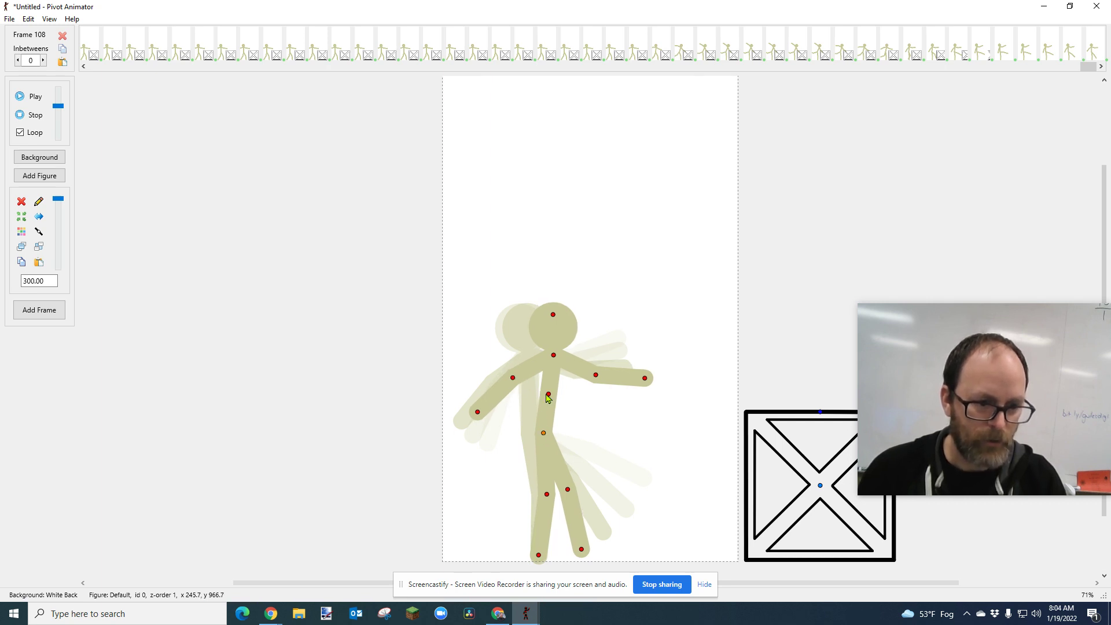
Step: Straighten the torso in frame 108, lower both arms toward the body, and add the frame
drag(550, 400, 585, 391)
drag(507, 385, 516, 404)
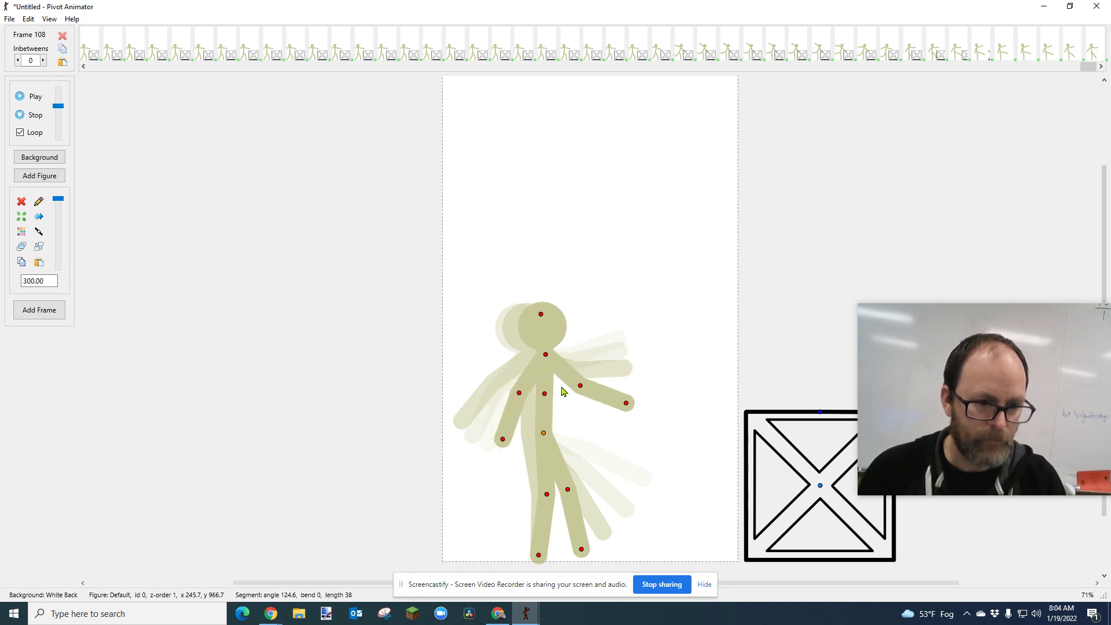
drag(582, 391, 577, 394)
key(Return)
Step: Bring the legs together in frame 109, lower the arms to the figure's sides, and add the frame
drag(568, 496, 560, 502)
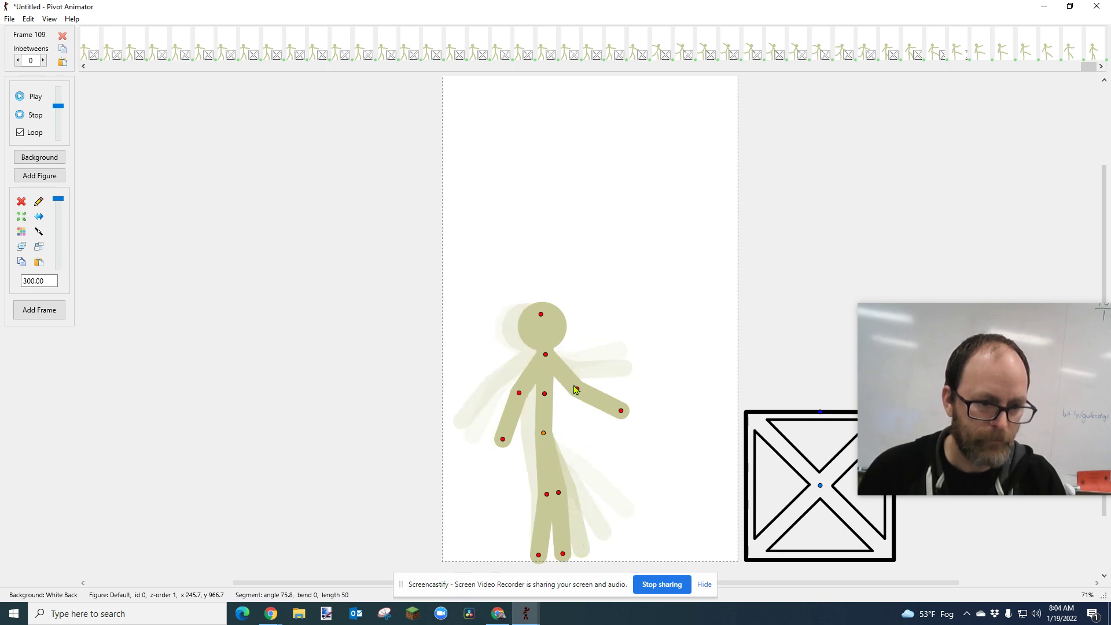
drag(578, 390, 532, 419)
key(Return)
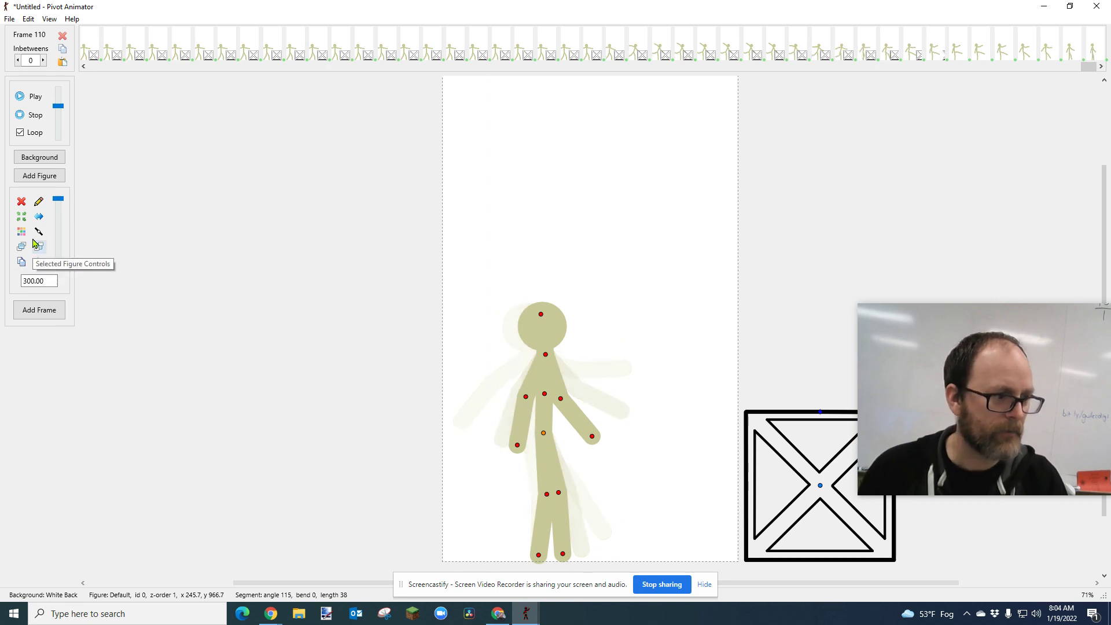
Step: Flip the stick figure to face away from the box in frame 110 and add four identical frames
click(39, 218)
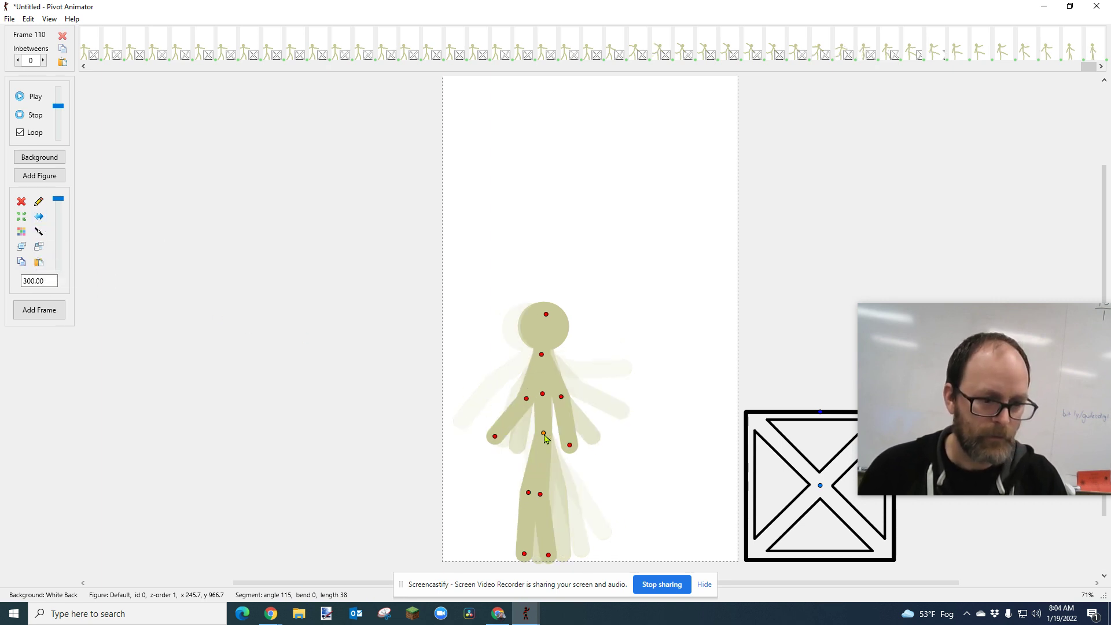
key(Return)
key(Return)
key(Return)
key(Return)
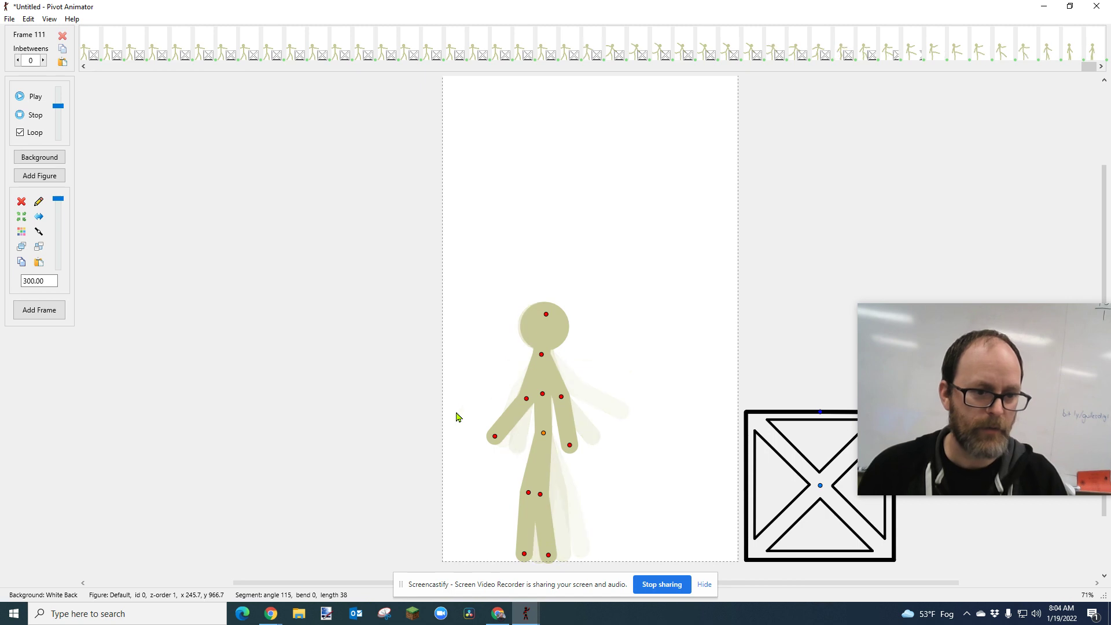
Step: Play the whole animation to review the kick and the turn, and stop playback
click(35, 96)
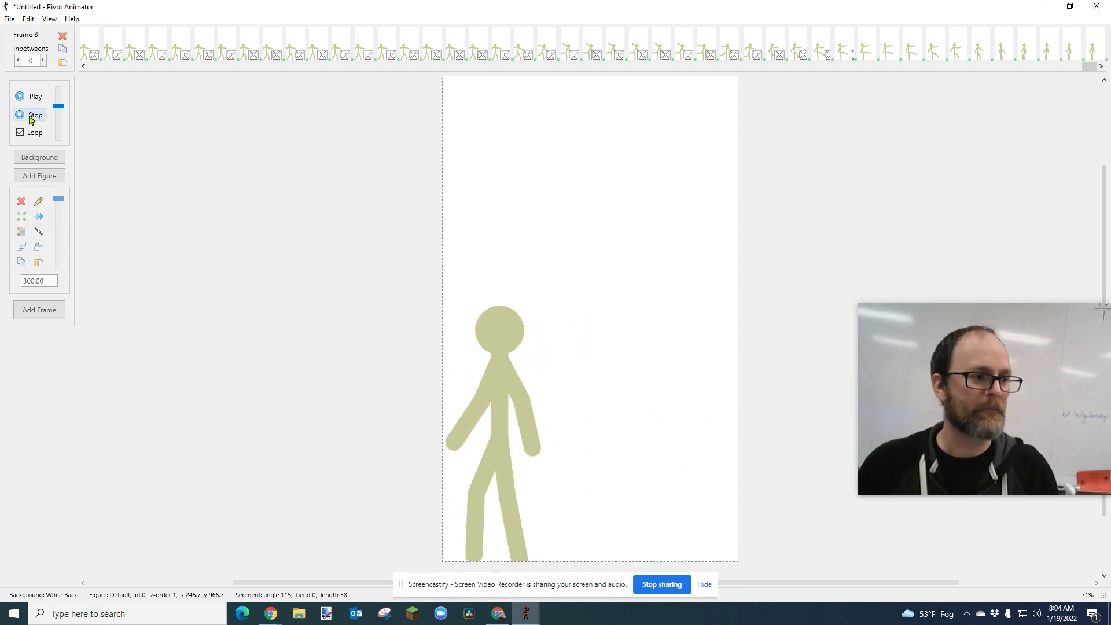
click(32, 115)
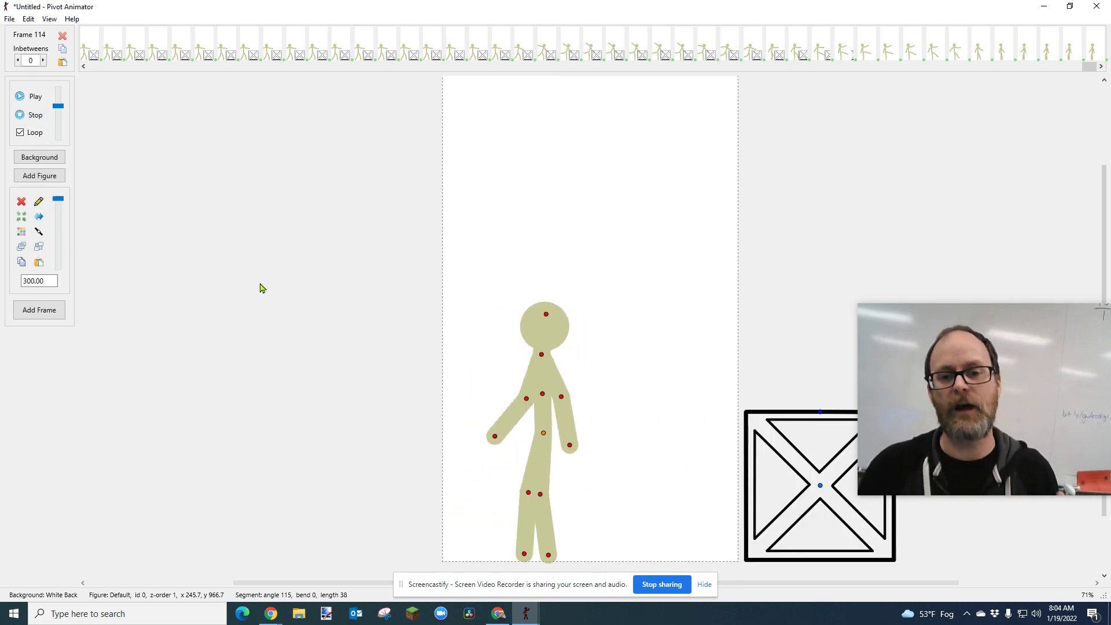